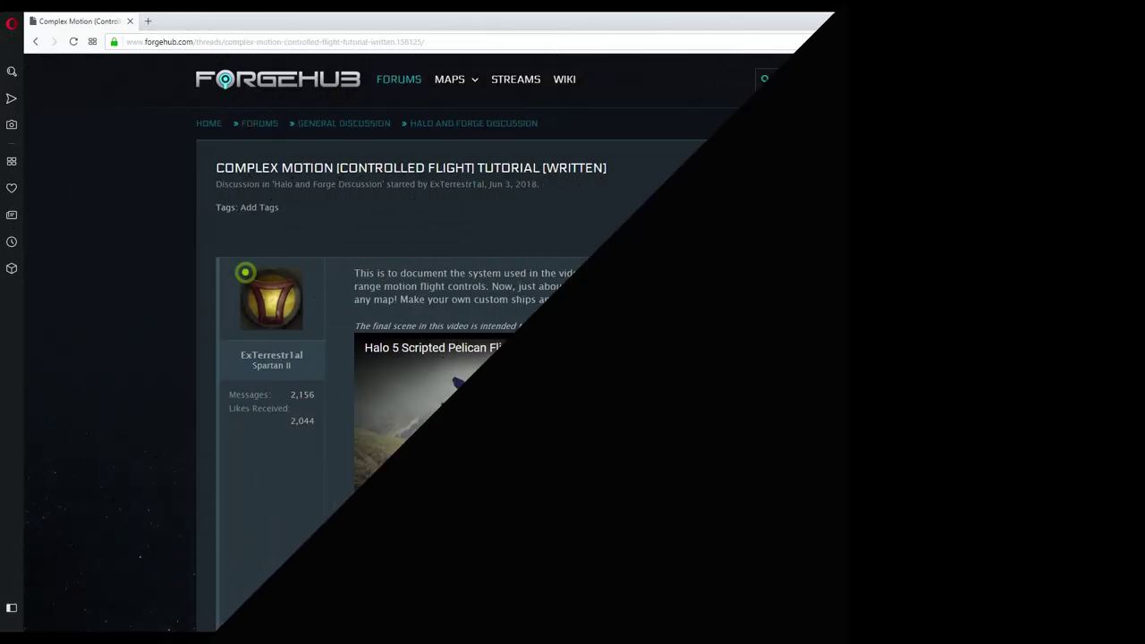
Read through the controlled flight tutorial thread, expanding the control surface explanations and the Script 1 details.
{"action": "scroll", "coordinate": [572, 358], "scroll_direction": "down", "scroll_amount": 2}
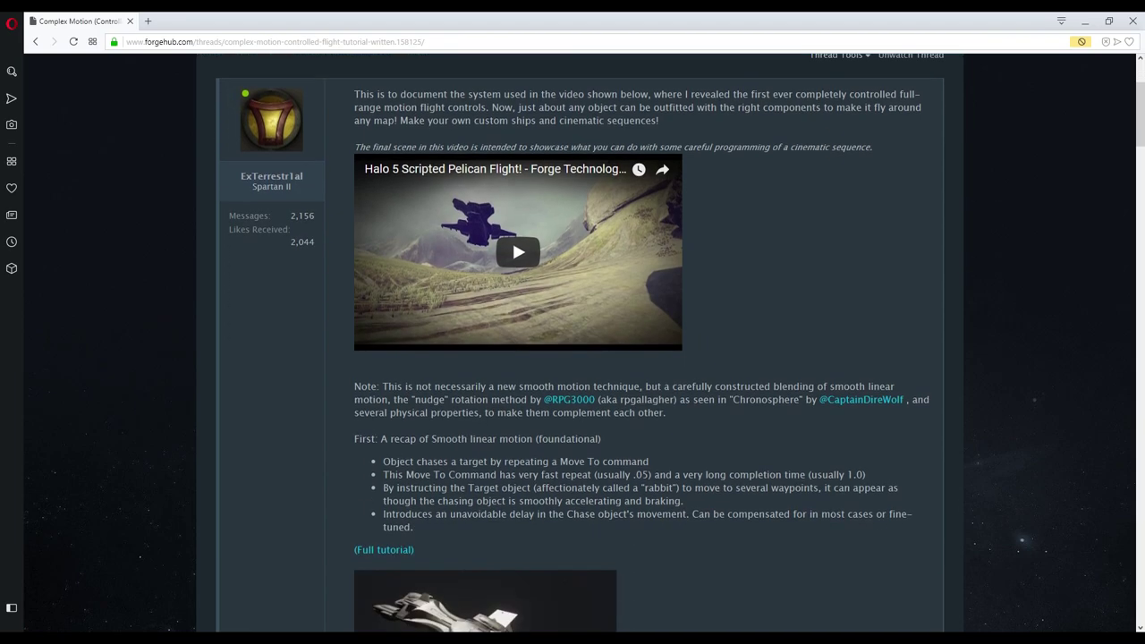
{"action": "scroll", "coordinate": [573, 358], "scroll_direction": "down", "scroll_amount": 6}
{"action": "scroll", "coordinate": [573, 358], "scroll_direction": "down", "scroll_amount": 6}
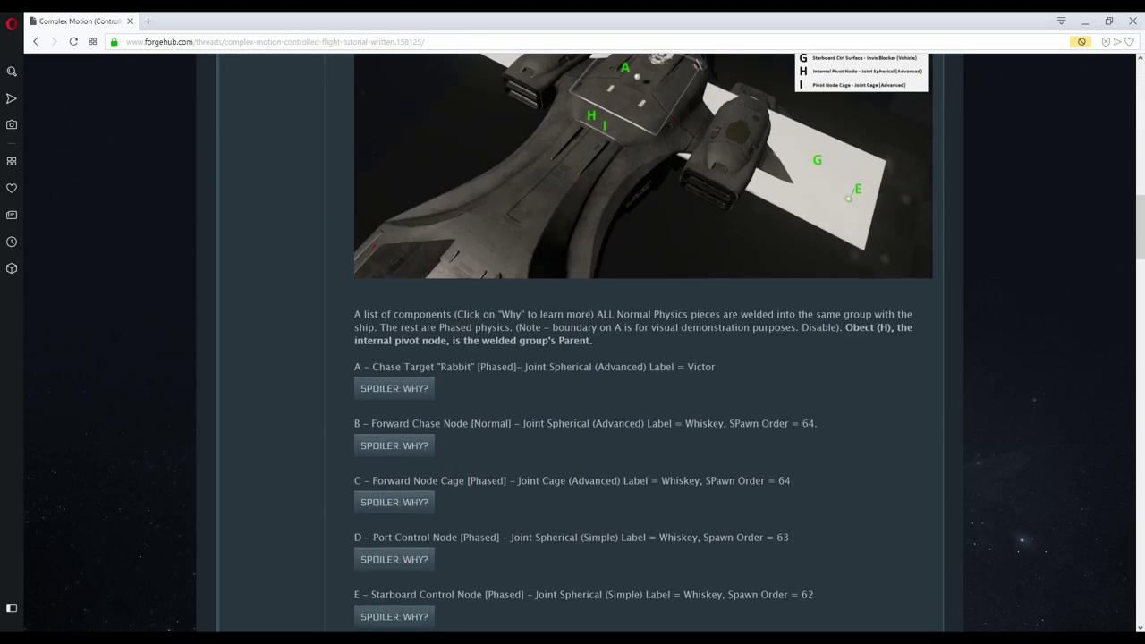
{"action": "scroll", "coordinate": [573, 358], "scroll_direction": "down", "scroll_amount": 6}
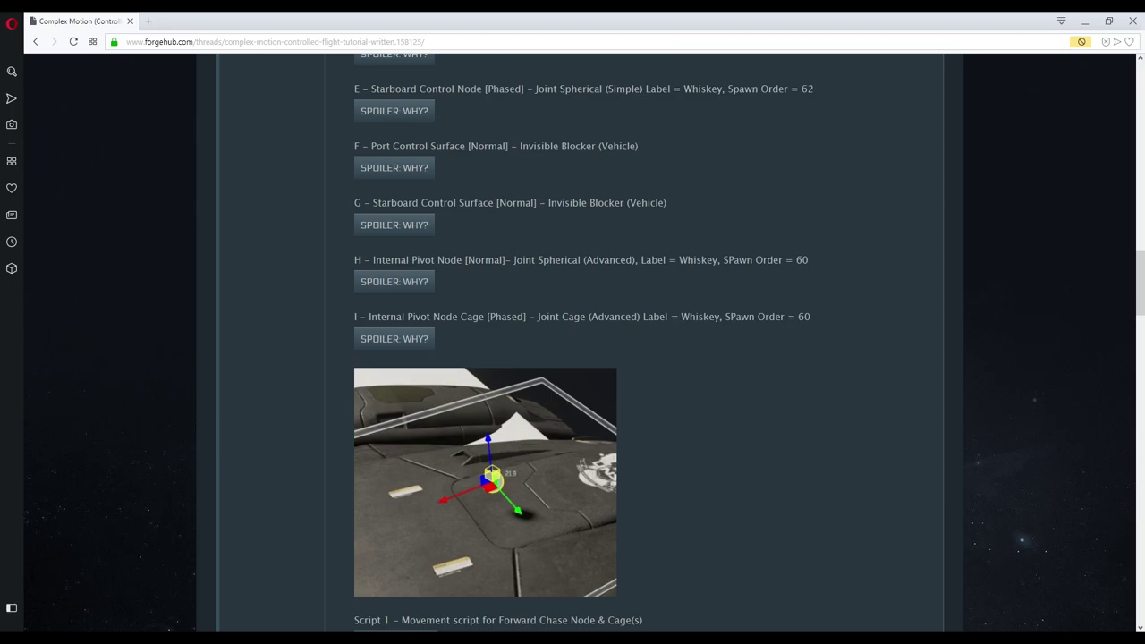
{"action": "left_click", "coordinate": [393, 167]}
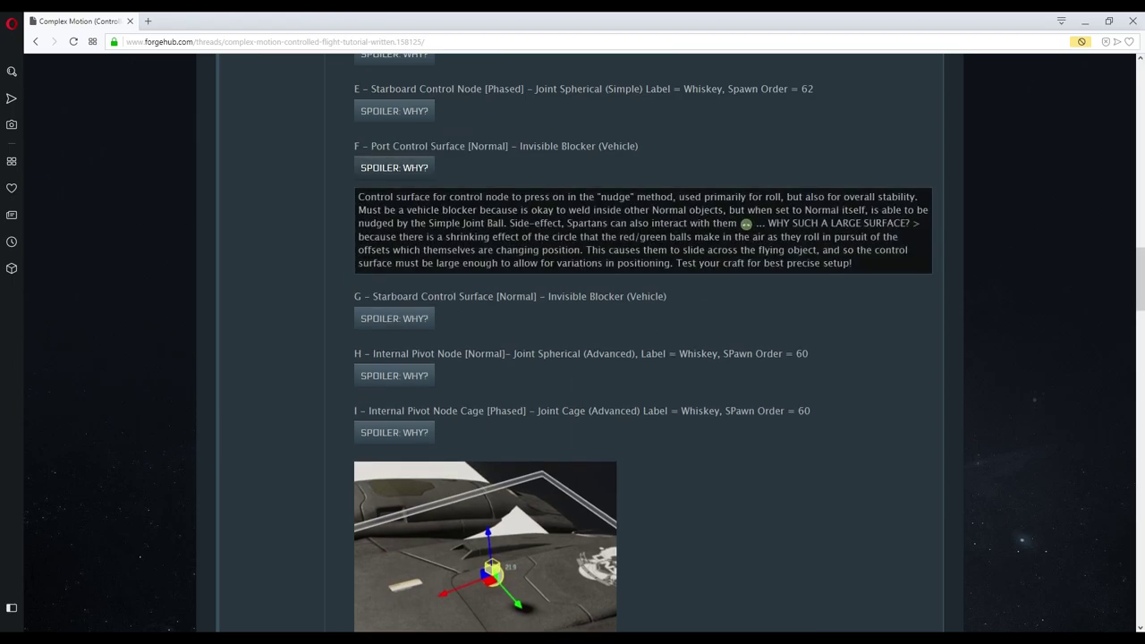
{"action": "left_click", "coordinate": [393, 319]}
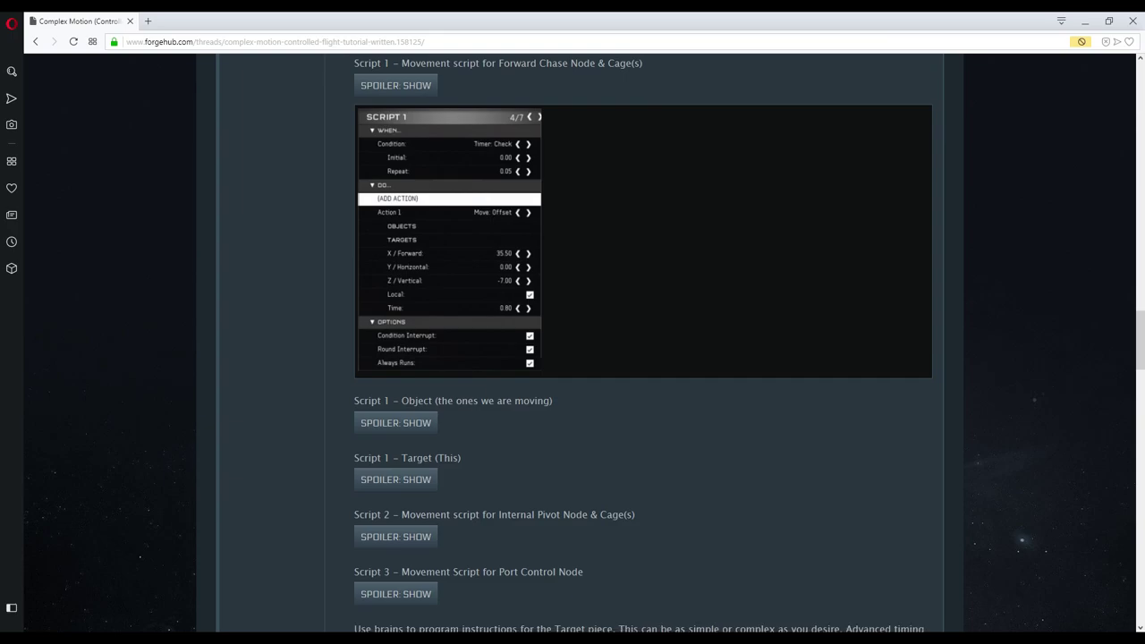
{"action": "left_click", "coordinate": [393, 417]}
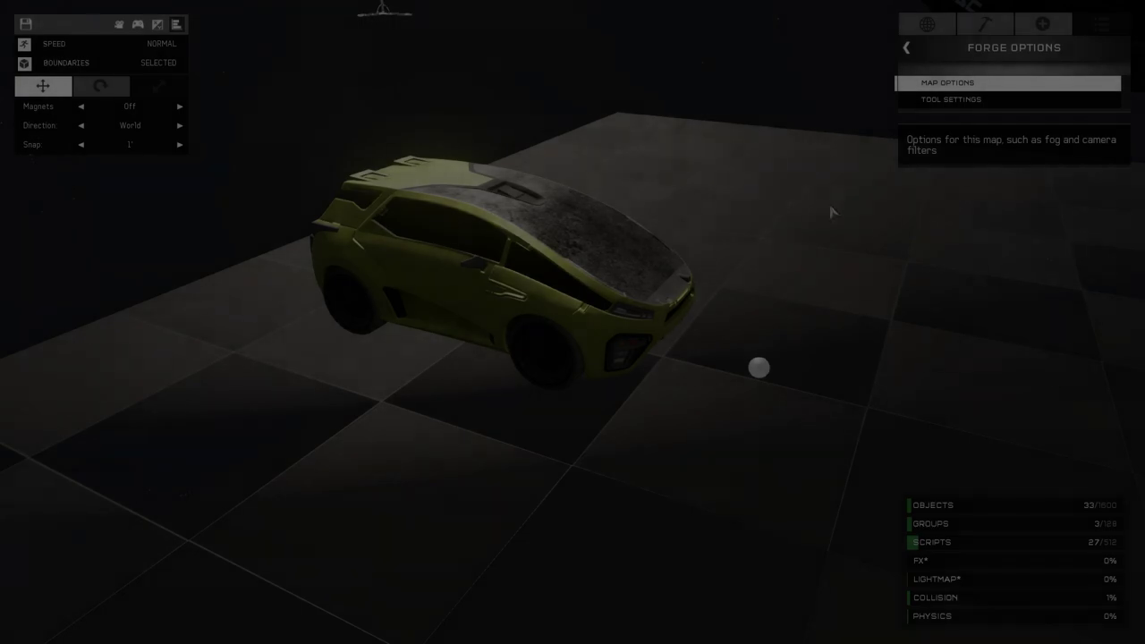
Inspect the labels assigned to the yellow car prop.
{"action": "left_click", "coordinate": [773, 375]}
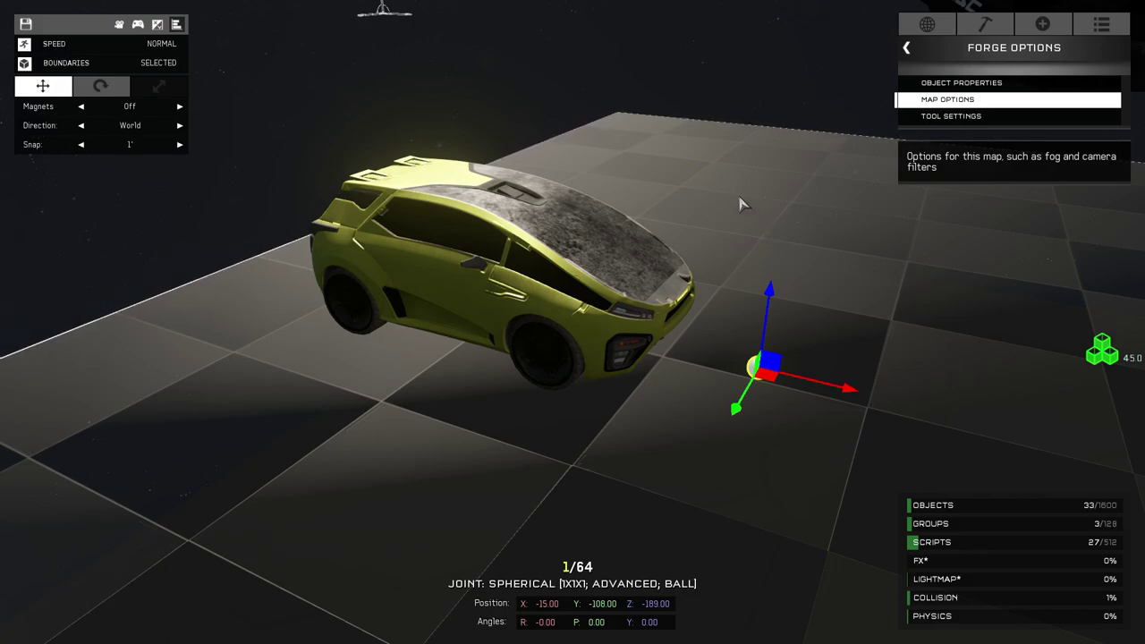
{"action": "left_click", "coordinate": [557, 257]}
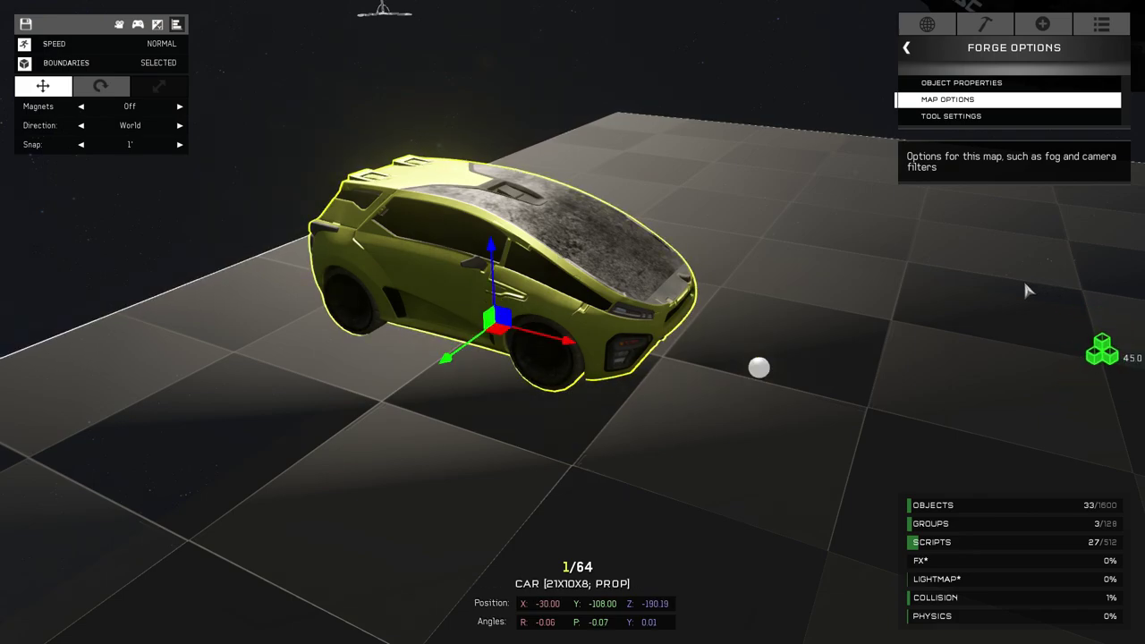
{"action": "left_click", "coordinate": [1101, 30]}
{"action": "left_click", "coordinate": [994, 220]}
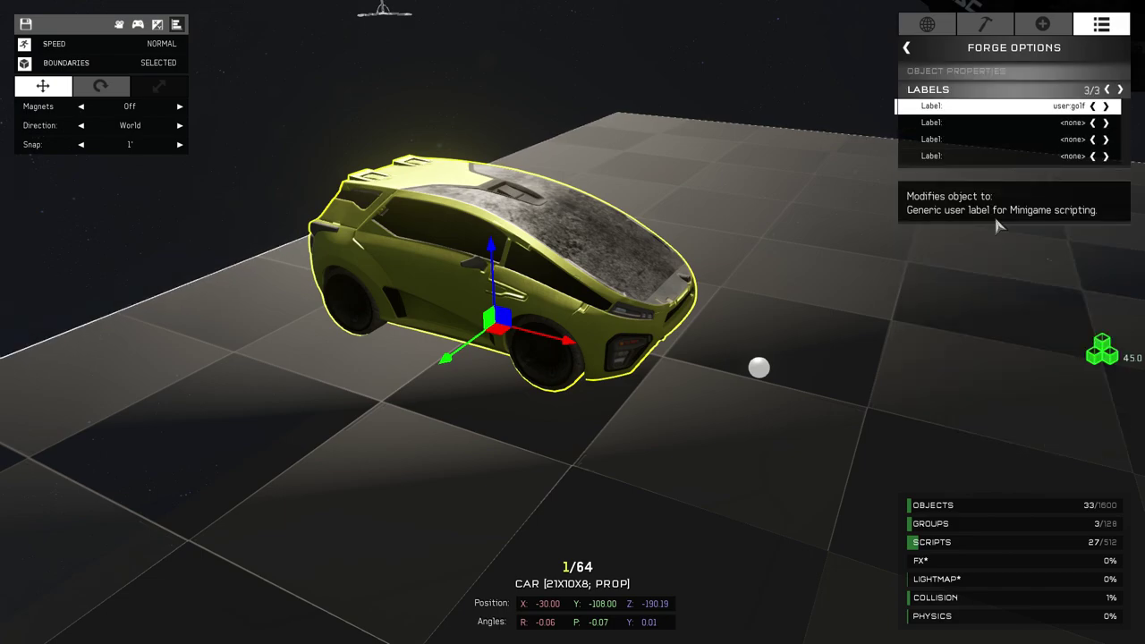
{"action": "left_click", "coordinate": [910, 48]}
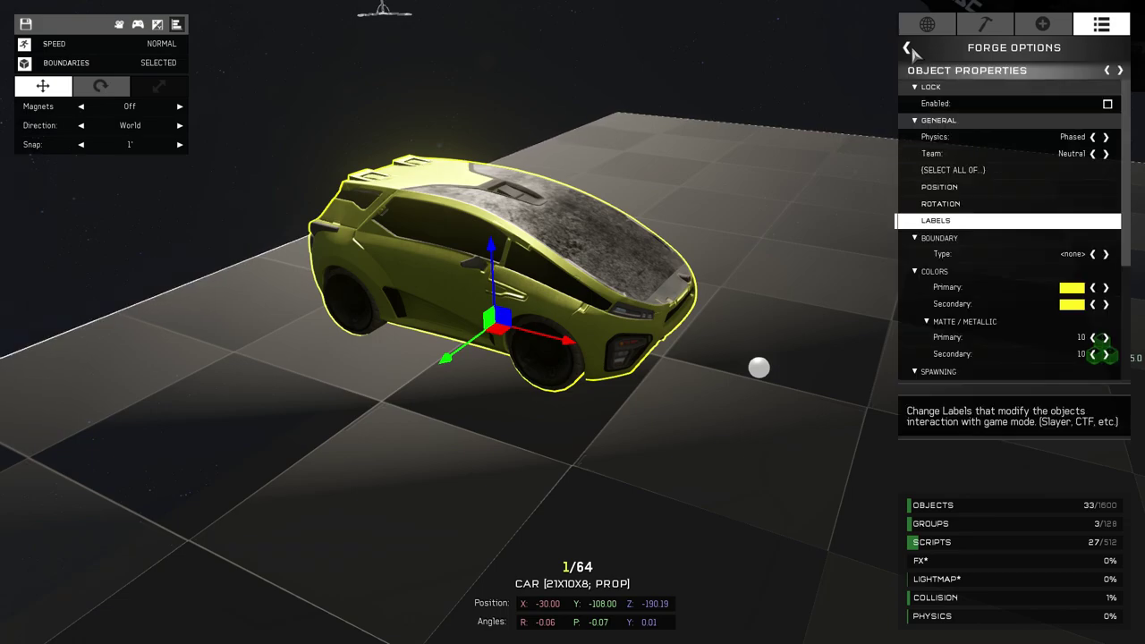
Examine Script 1 on the spherical joint ball, including the objects and targets of its Move: Offset action.
{"action": "left_click", "coordinate": [760, 368]}
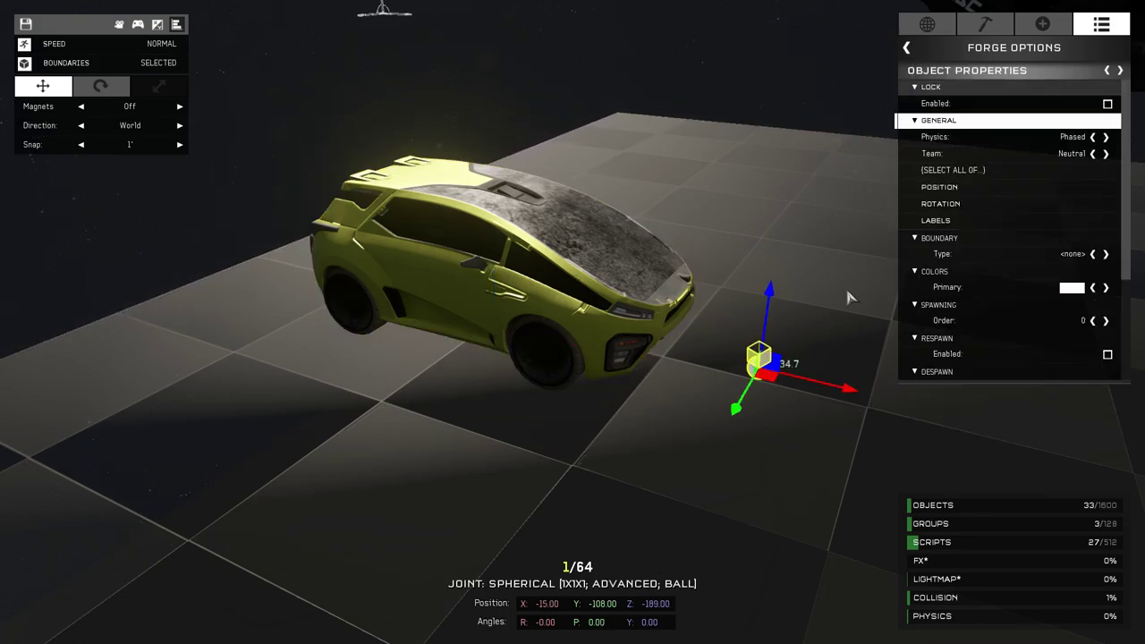
{"action": "scroll", "coordinate": [1020, 234], "scroll_direction": "down", "scroll_amount": 3}
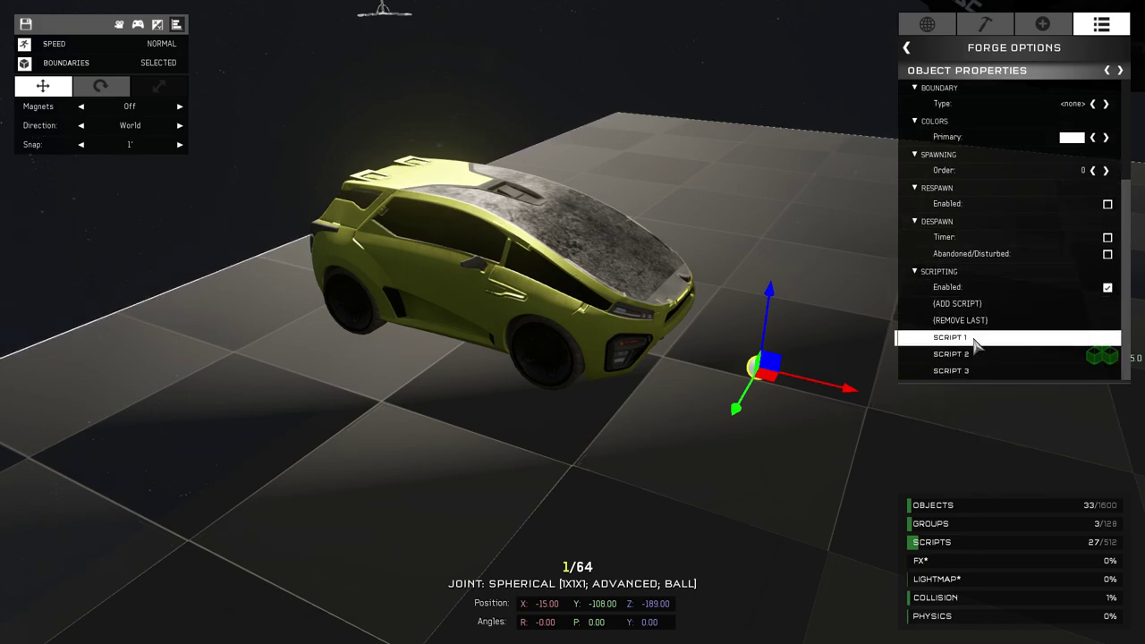
{"action": "scroll", "coordinate": [983, 340], "scroll_direction": "up", "scroll_amount": 1}
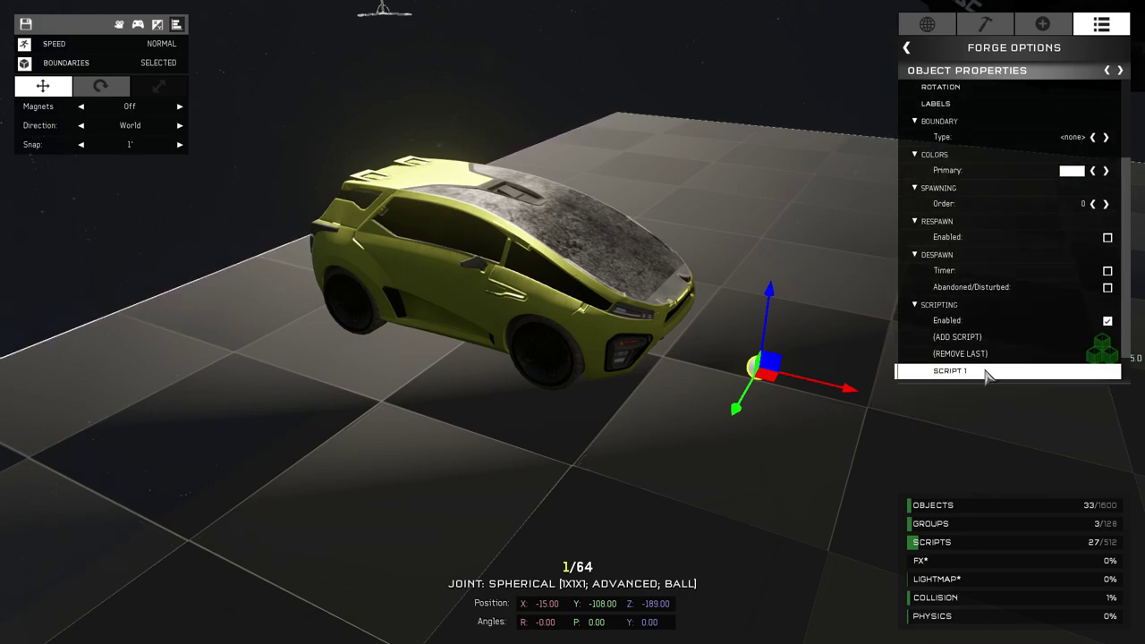
{"action": "left_click", "coordinate": [986, 374]}
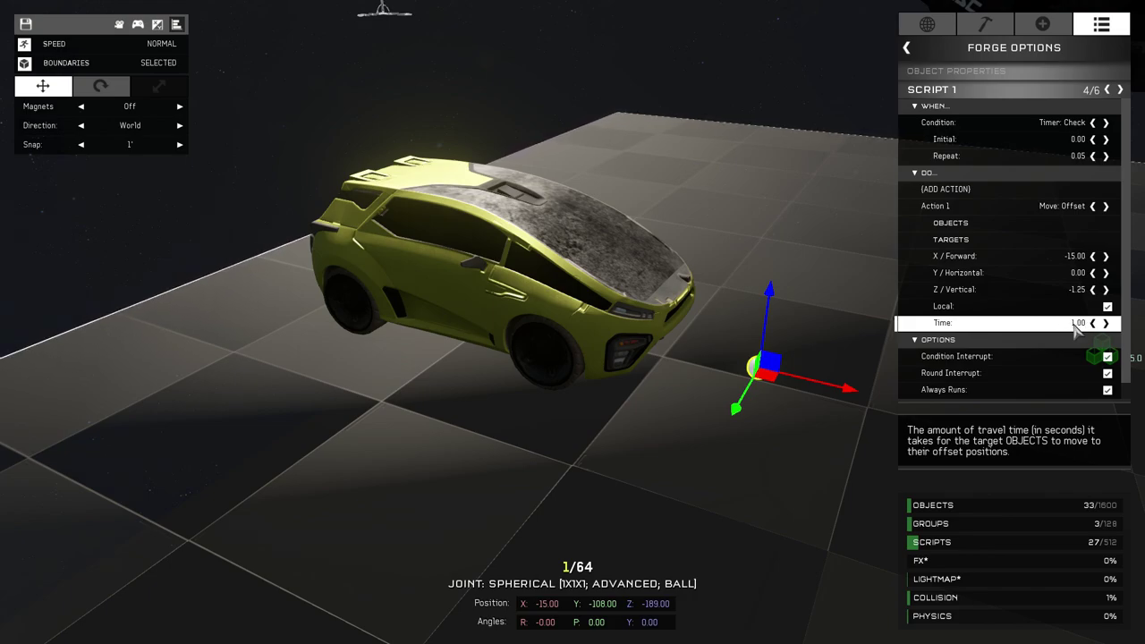
{"action": "left_click", "coordinate": [986, 230]}
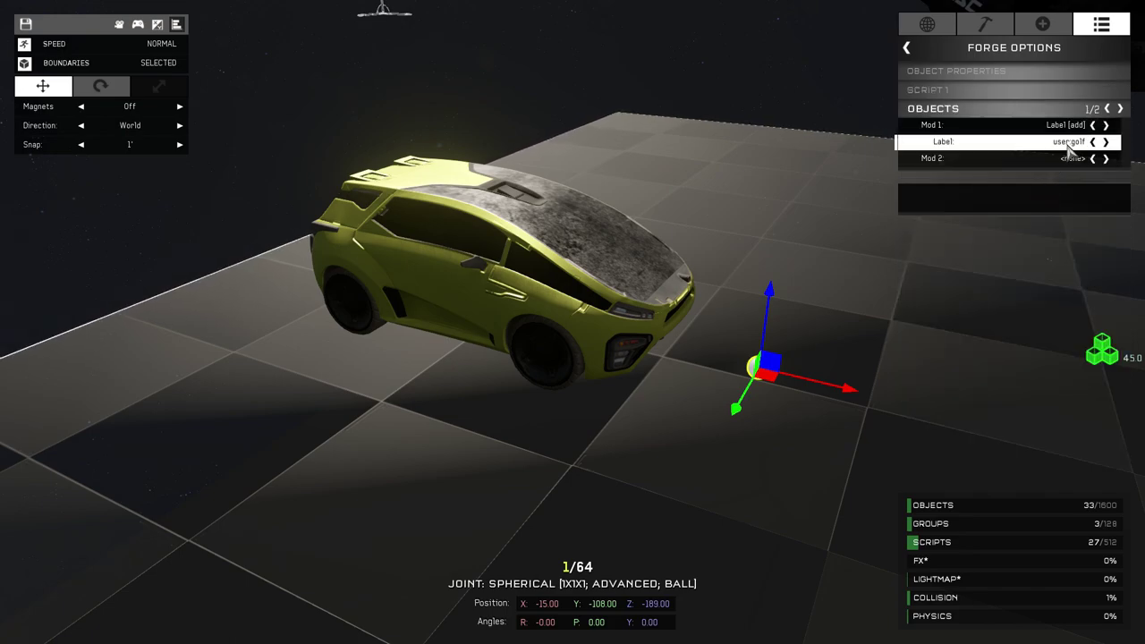
{"action": "left_click", "coordinate": [910, 49]}
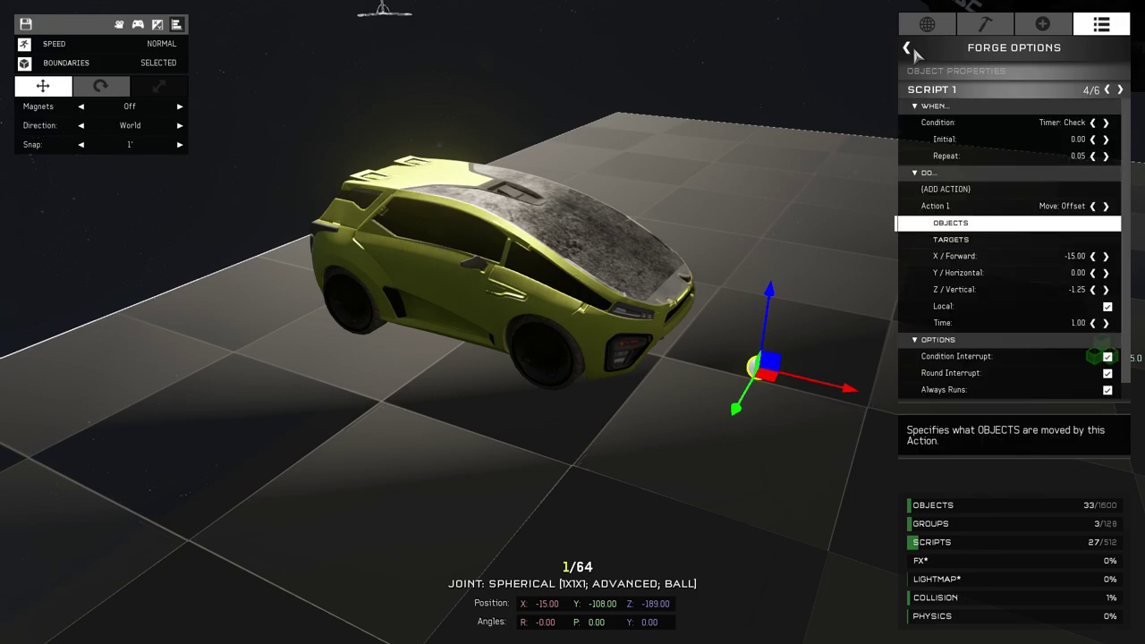
{"action": "left_click", "coordinate": [988, 243]}
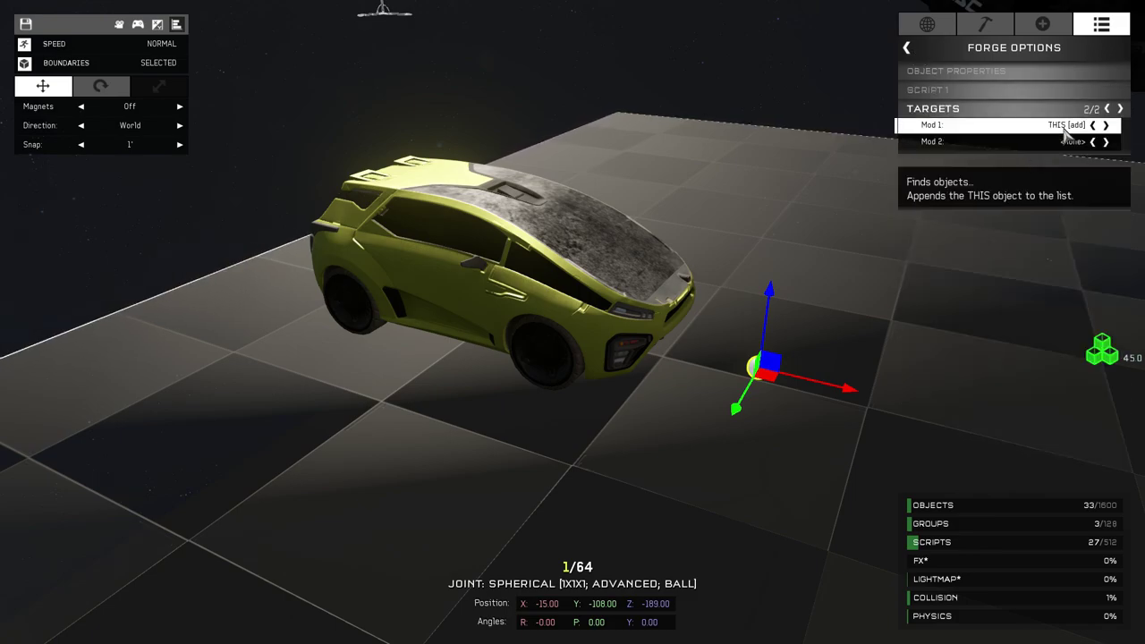
{"action": "left_click", "coordinate": [908, 49]}
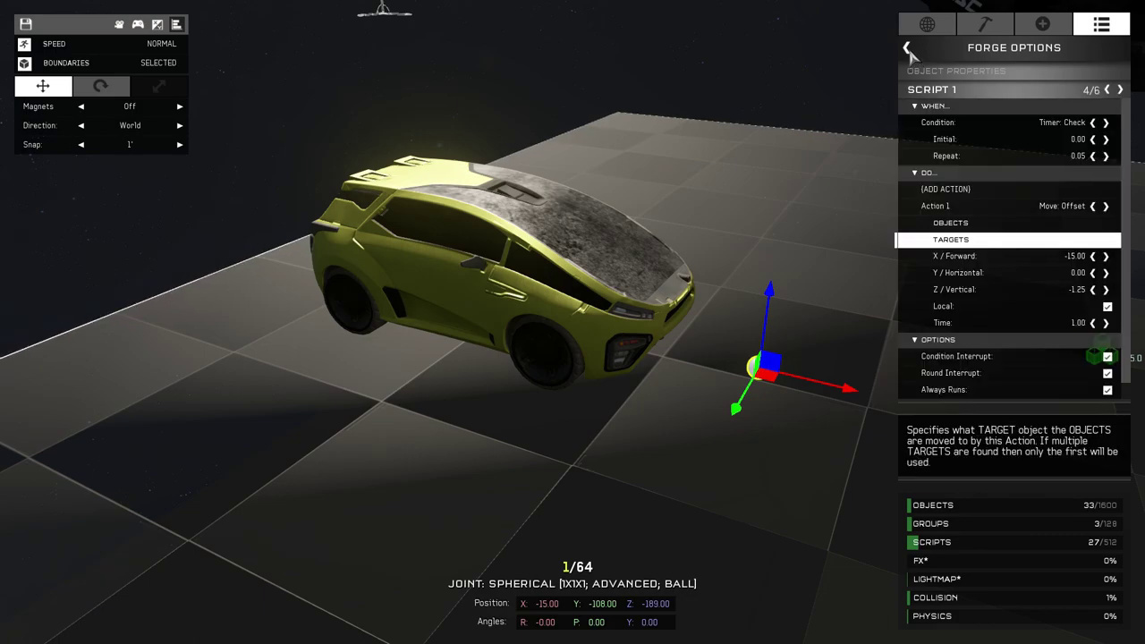
Place a colorable Script Brain in front of the car beyond the ball, and delete it again.
{"action": "left_click", "coordinate": [1053, 32]}
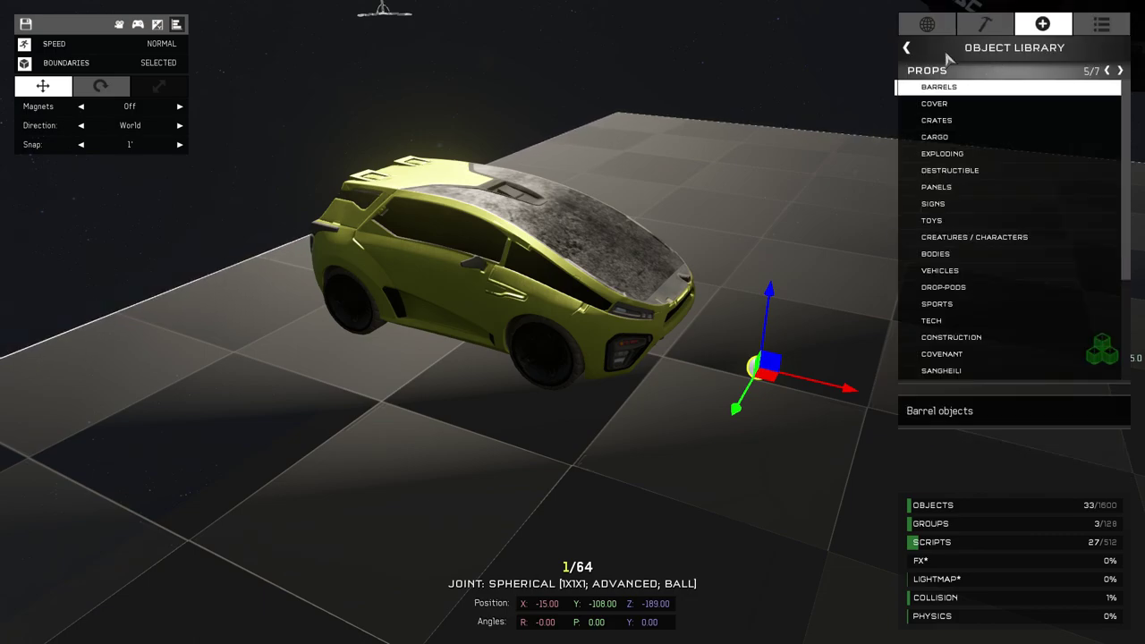
{"action": "left_click", "coordinate": [908, 49]}
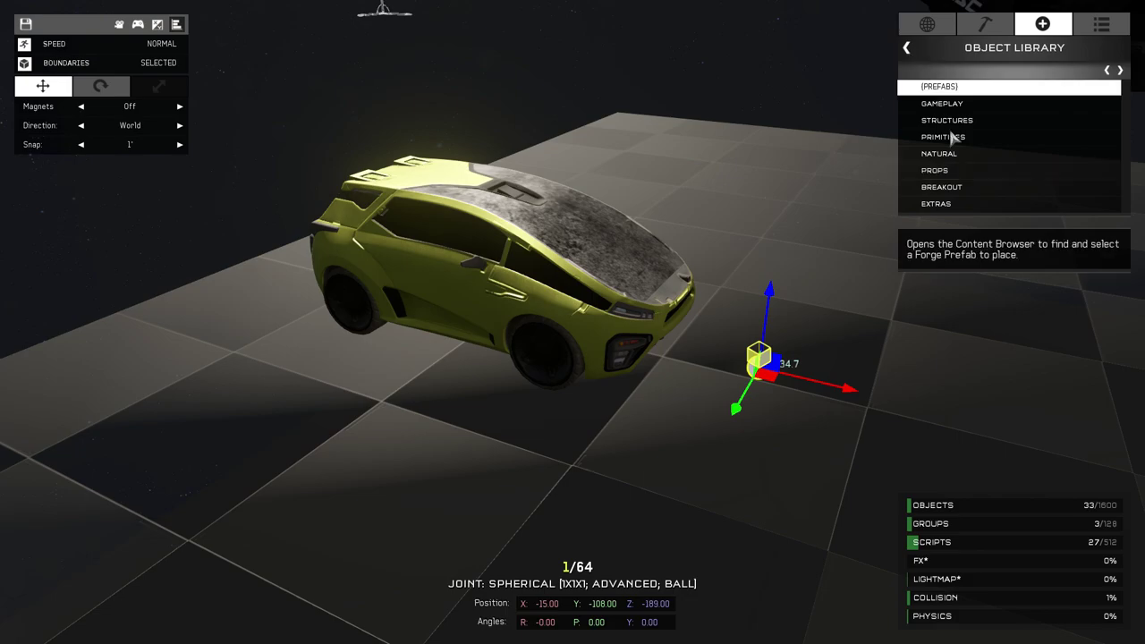
{"action": "left_click", "coordinate": [953, 206]}
{"action": "left_click", "coordinate": [982, 159]}
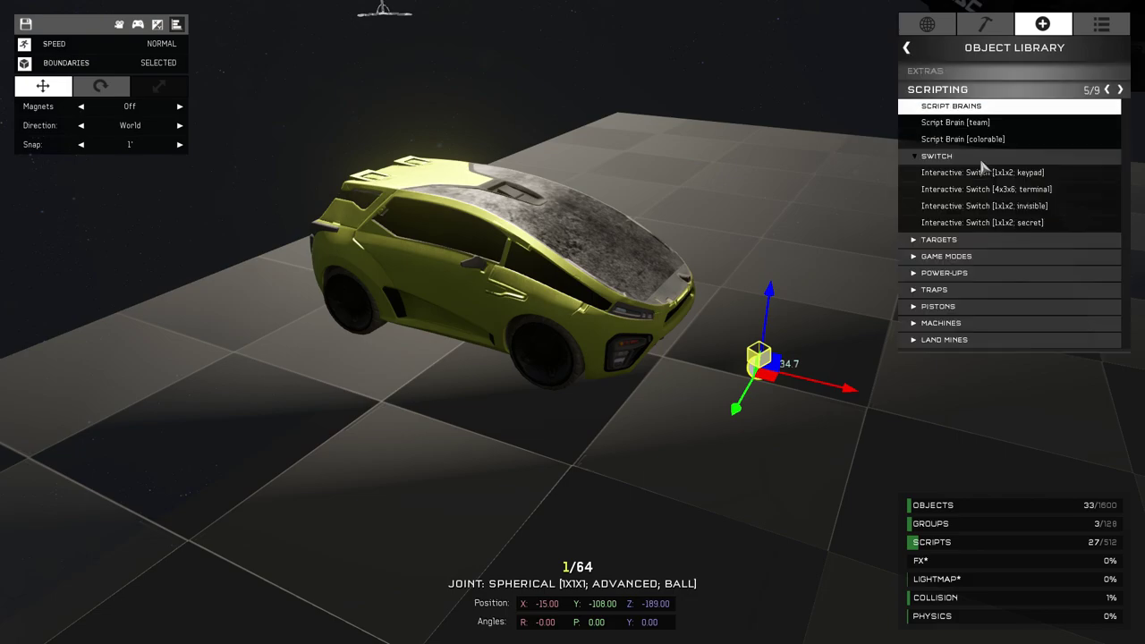
{"action": "left_click", "coordinate": [988, 140]}
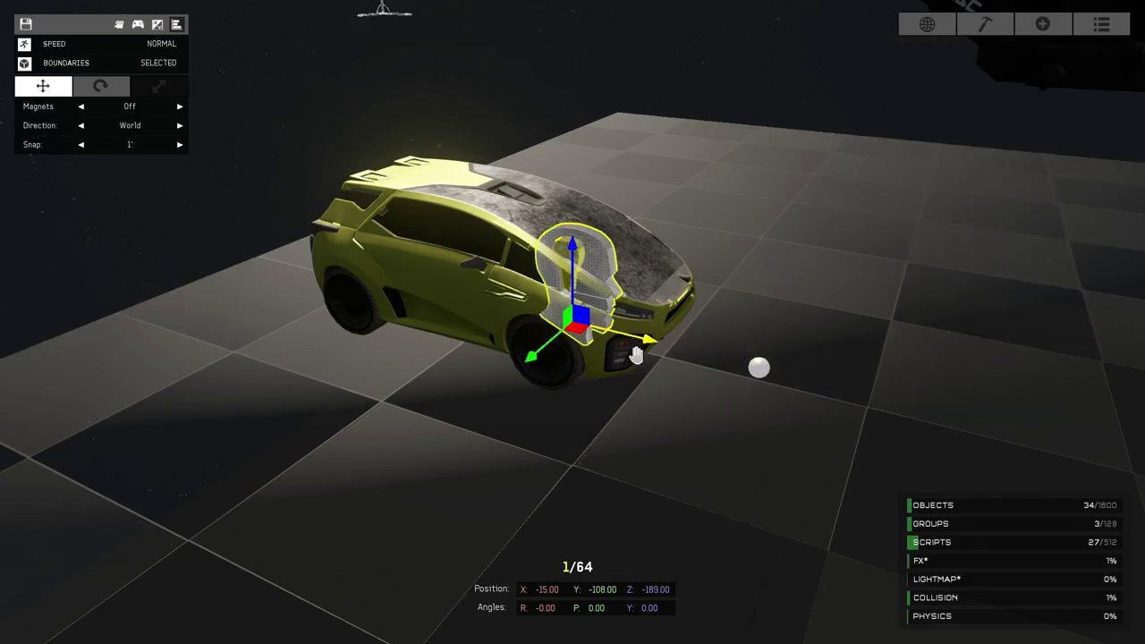
{"action": "left_click_drag", "start_coordinate": [630, 346], "coordinate": [1018, 440]}
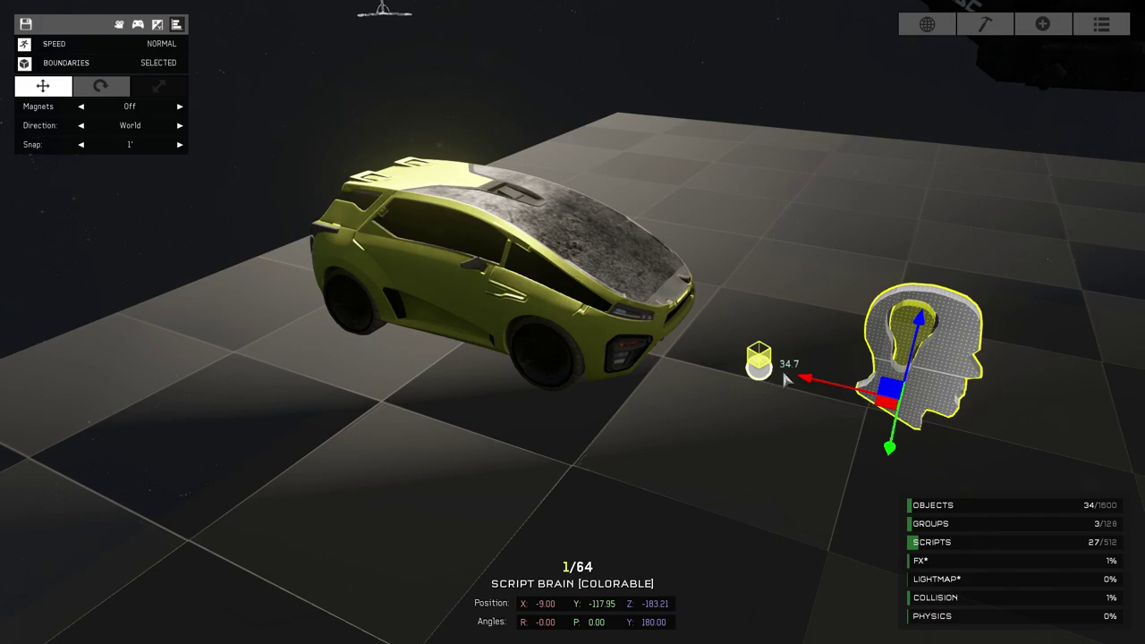
{"action": "key", "text": "Delete"}
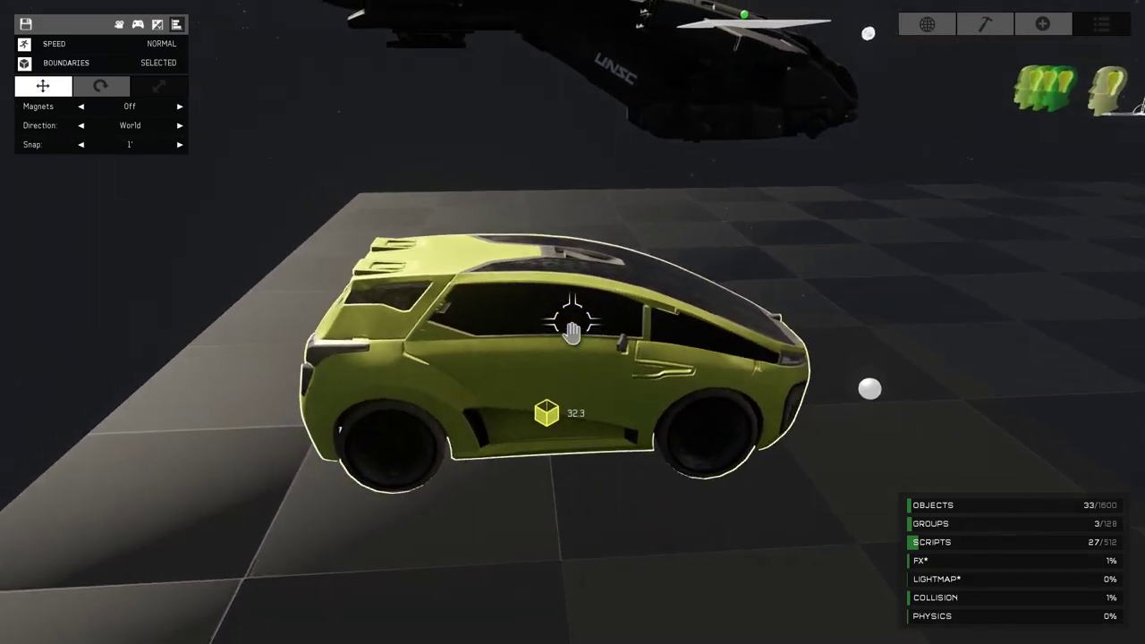
Check whether scripting is enabled for the whole map.
{"action": "right_click_drag", "start_coordinate": [572, 332], "coordinate": [572, 331]}
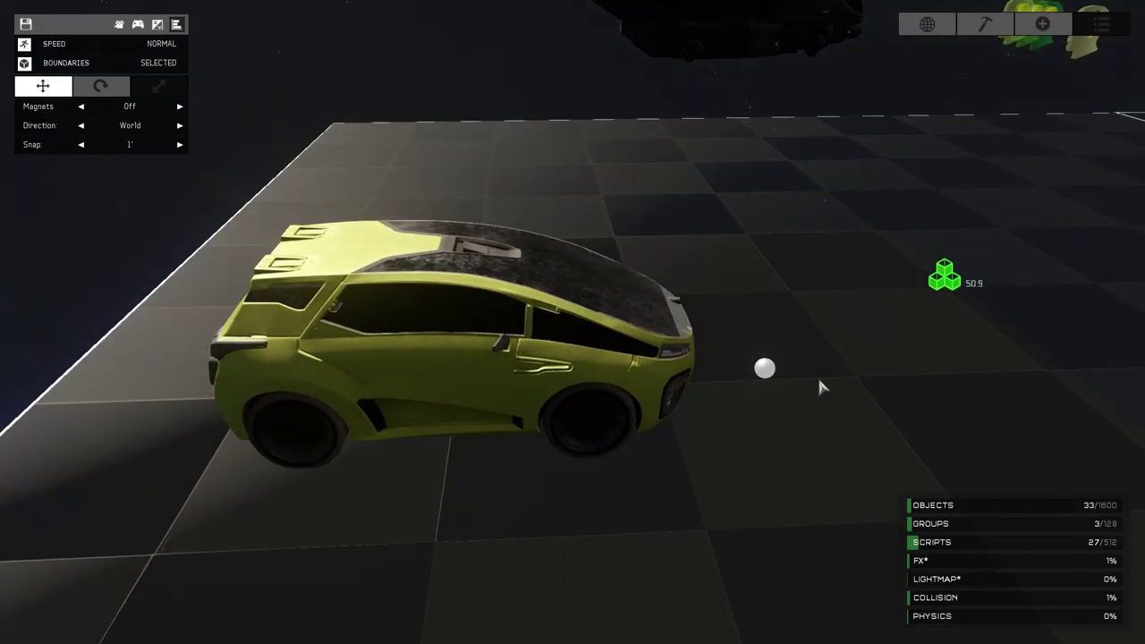
{"action": "left_click", "coordinate": [764, 368]}
{"action": "left_click", "coordinate": [1102, 25]}
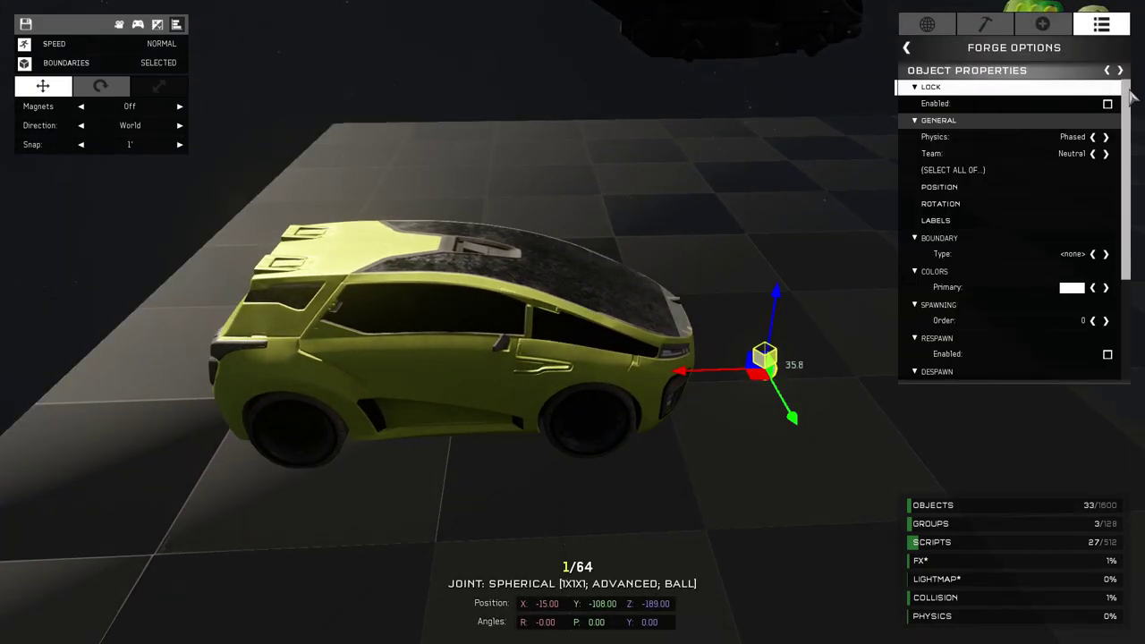
{"action": "left_click", "coordinate": [926, 24]}
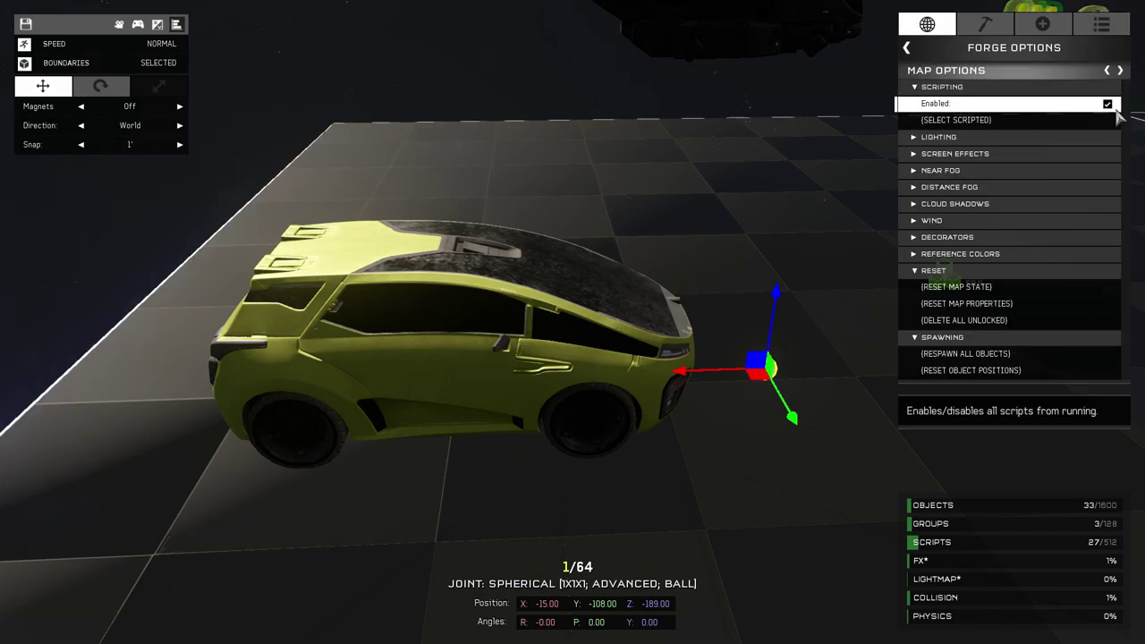
{"action": "left_click", "coordinate": [700, 89]}
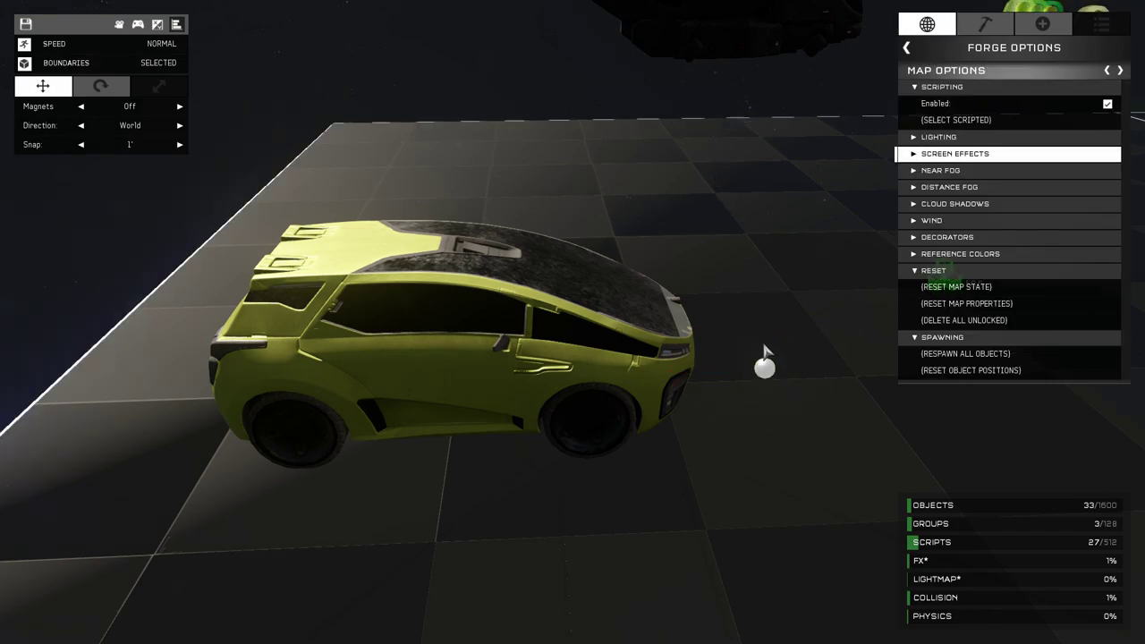
Test the car's chase motion by moving the spherical joint forward and back along the X axis to X -20.00.
{"action": "right_click_drag", "start_coordinate": [764, 349], "coordinate": [741, 369]}
{"action": "key", "text": "d"}
{"action": "left_click", "coordinate": [650, 307]}
{"action": "key", "text": "s"}
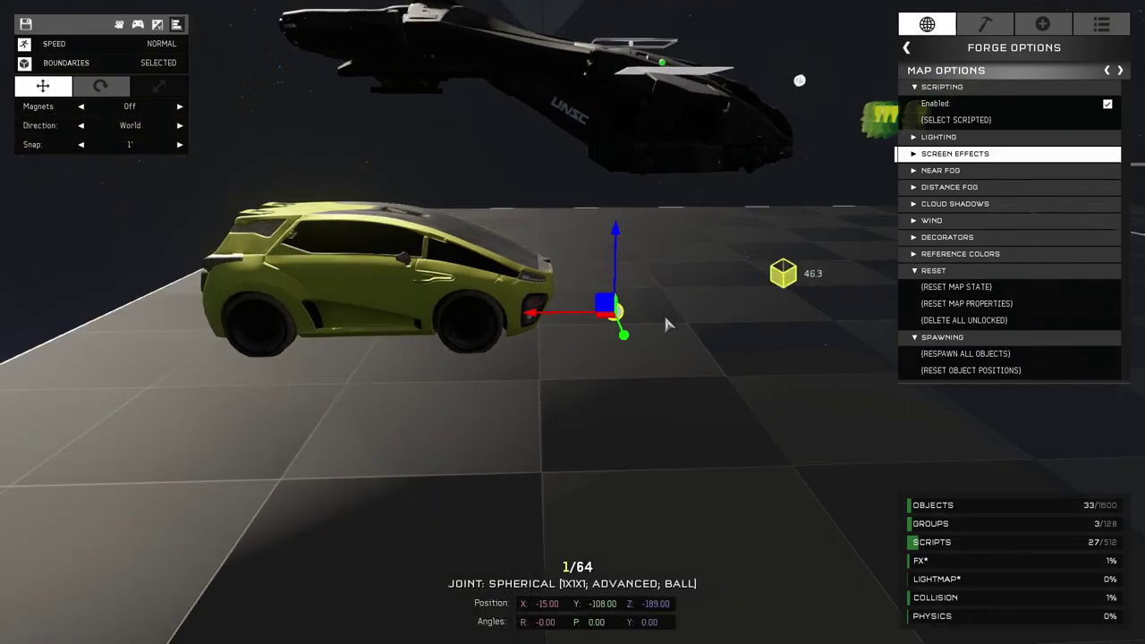
{"action": "left_click_drag", "start_coordinate": [582, 312], "coordinate": [689, 310]}
{"action": "left_click", "coordinate": [826, 178]}
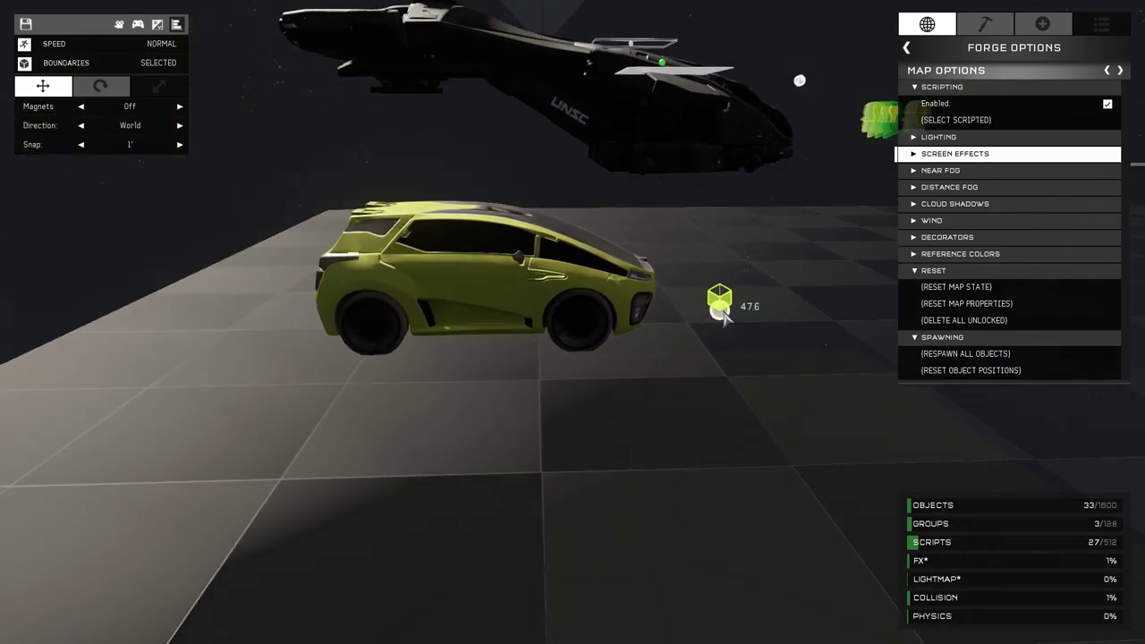
{"action": "left_click_drag", "start_coordinate": [719, 310], "coordinate": [525, 304]}
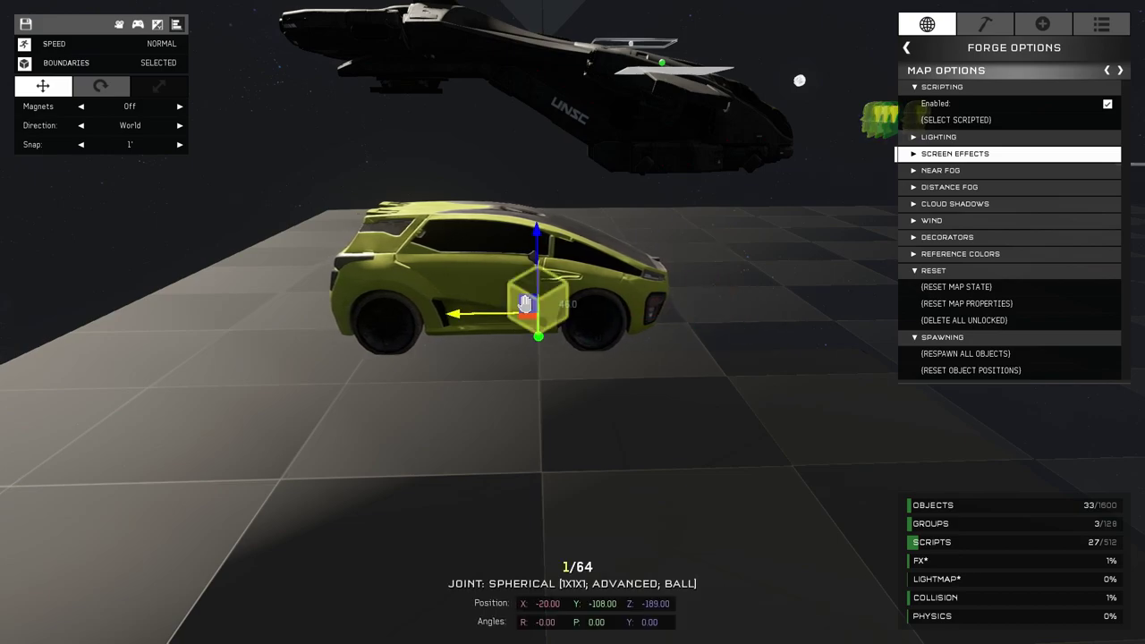
{"action": "left_click", "coordinate": [529, 146]}
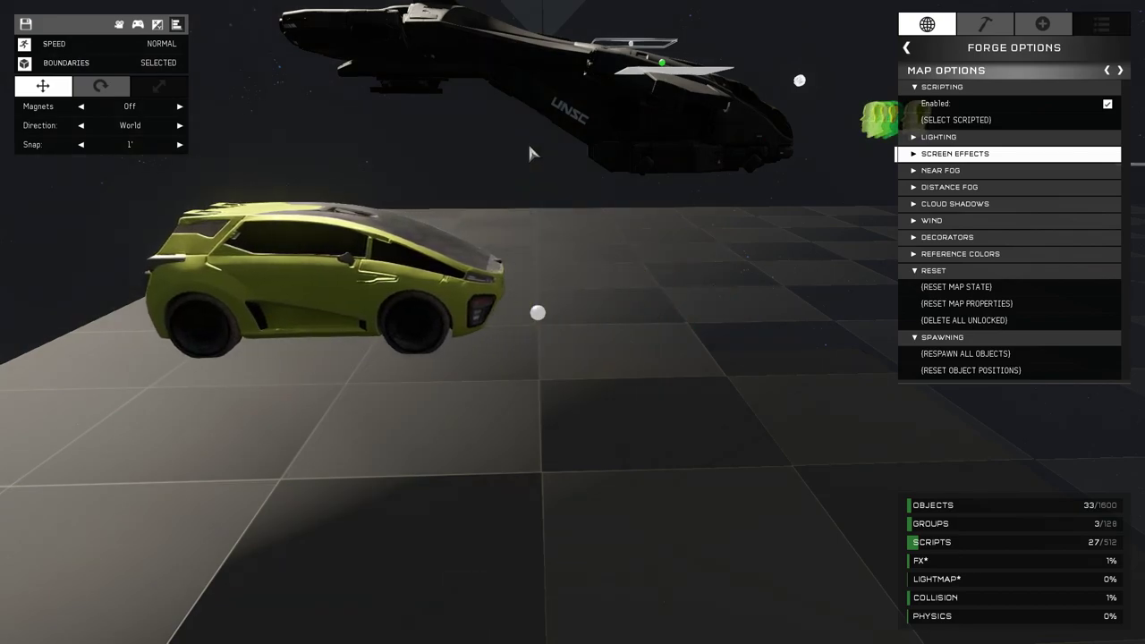
Examine Script 2 on the spherical joint in front of the car, including the objects and targets of its Move: Offset action.
{"action": "right_click_drag", "start_coordinate": [600, 273], "coordinate": [572, 334]}
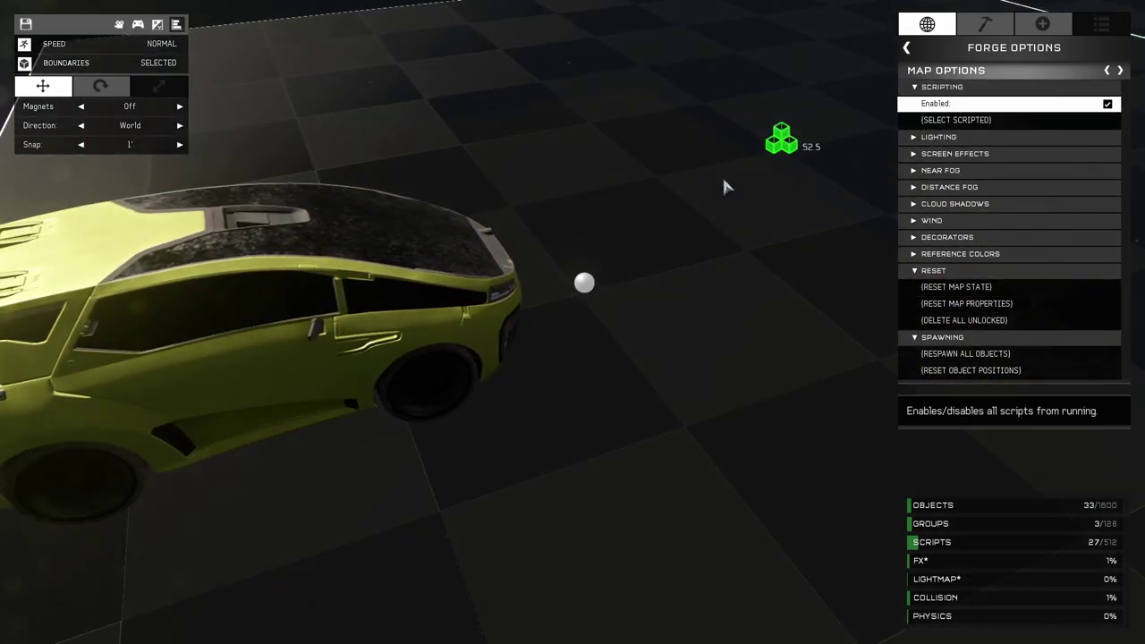
{"action": "left_click", "coordinate": [581, 283]}
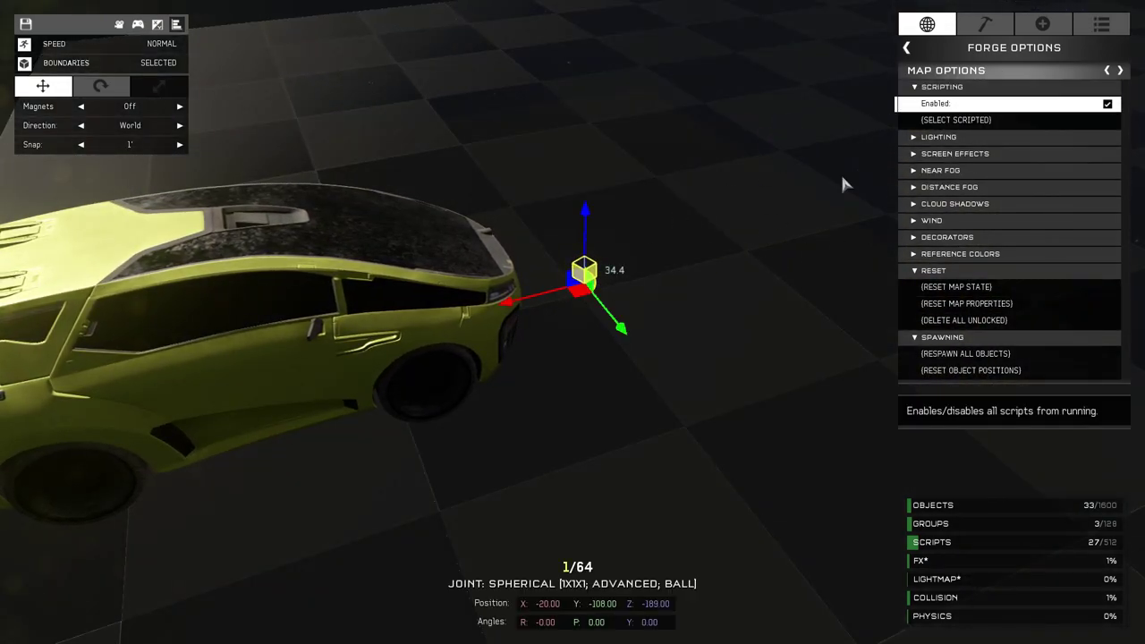
{"action": "left_click", "coordinate": [1101, 24]}
{"action": "scroll", "coordinate": [1128, 126], "scroll_direction": "down", "scroll_amount": 3}
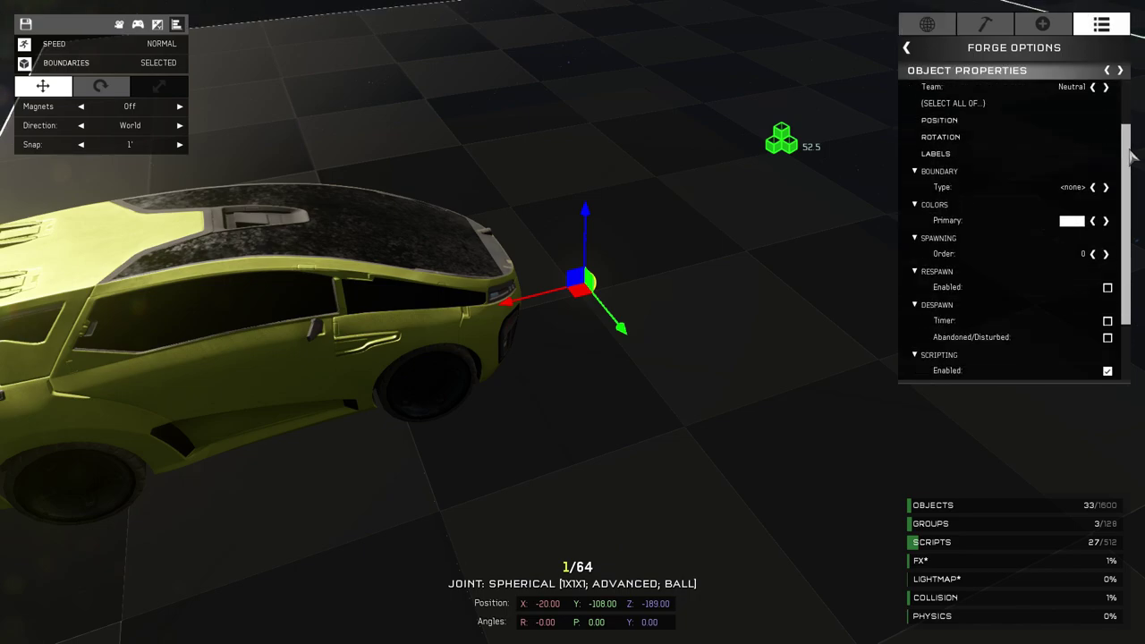
{"action": "scroll", "coordinate": [1127, 192], "scroll_direction": "down", "scroll_amount": 2}
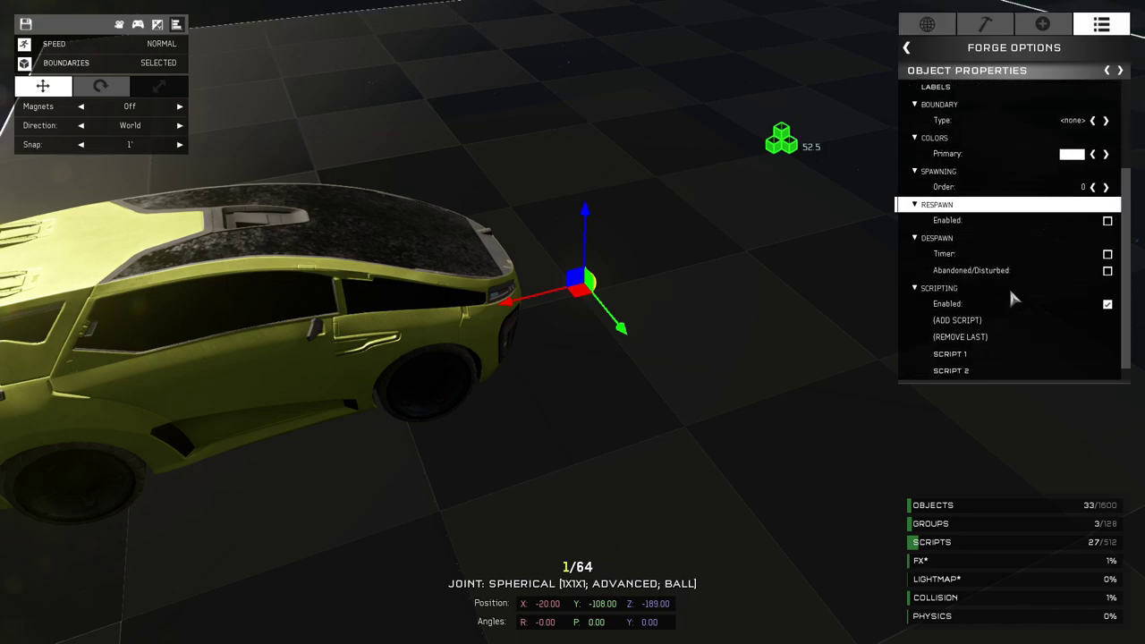
{"action": "left_click", "coordinate": [990, 372]}
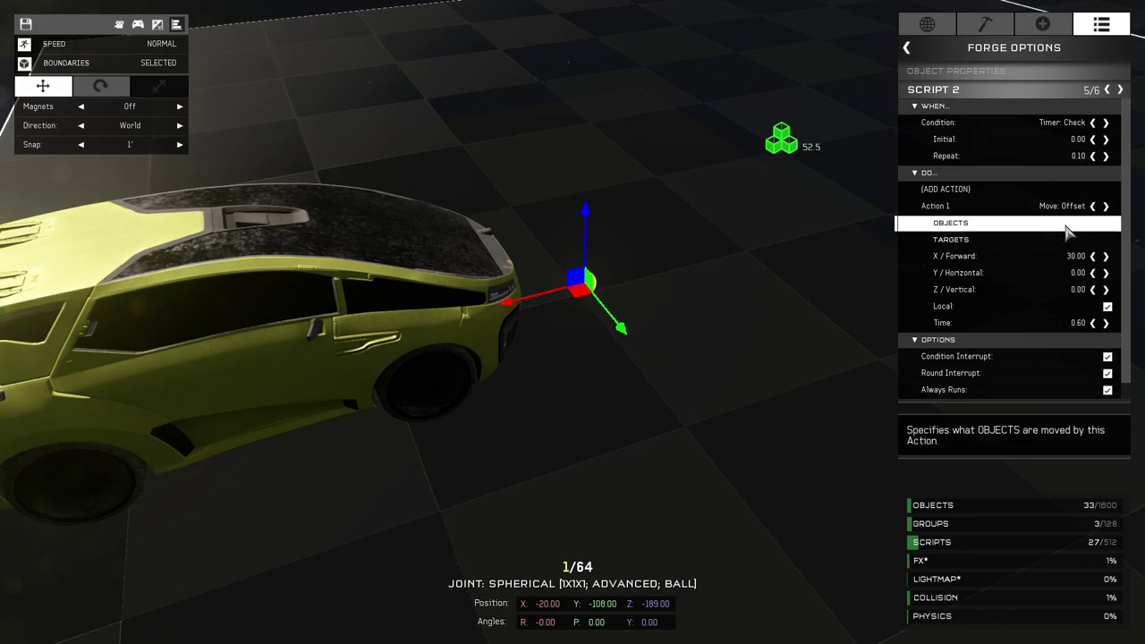
{"action": "left_click", "coordinate": [1067, 230]}
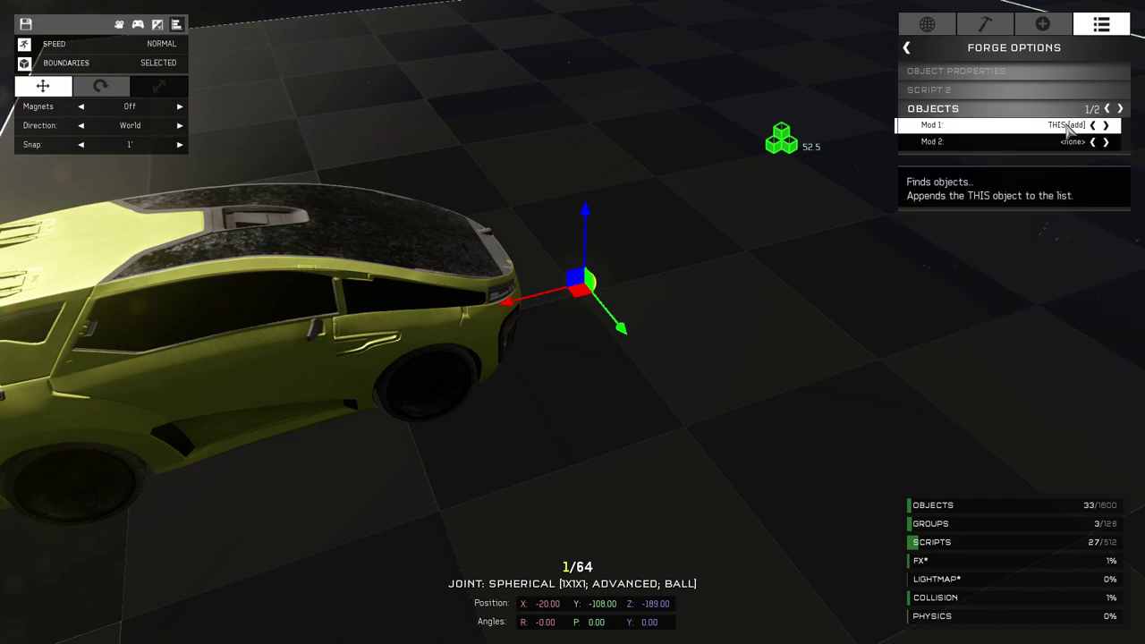
{"action": "left_click", "coordinate": [912, 51]}
{"action": "left_click", "coordinate": [1021, 245]}
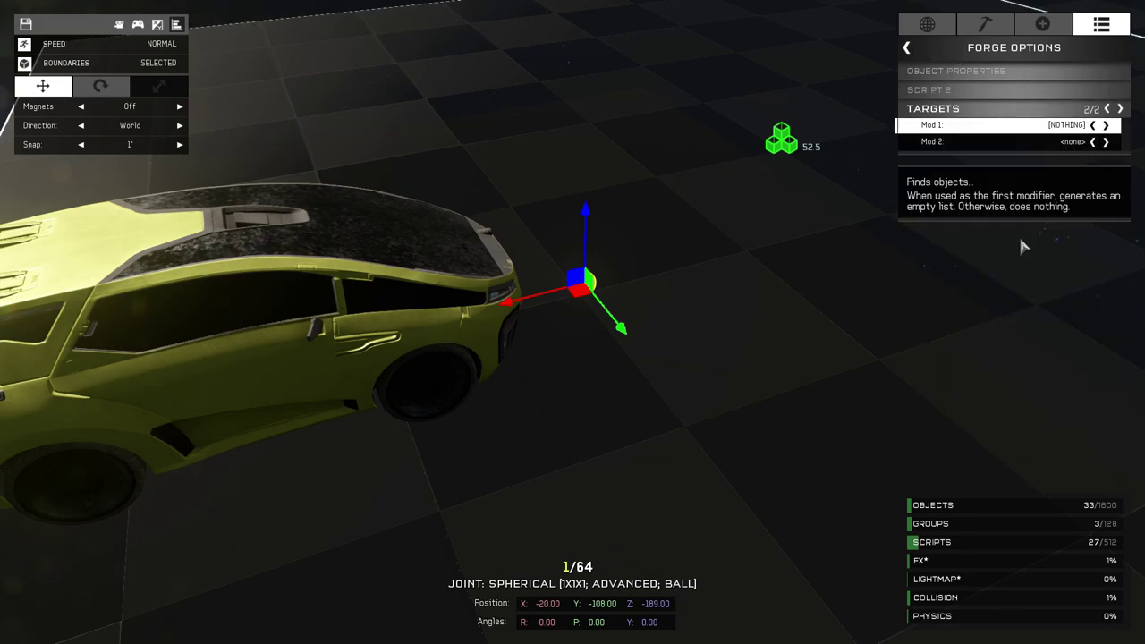
{"action": "left_click", "coordinate": [908, 50]}
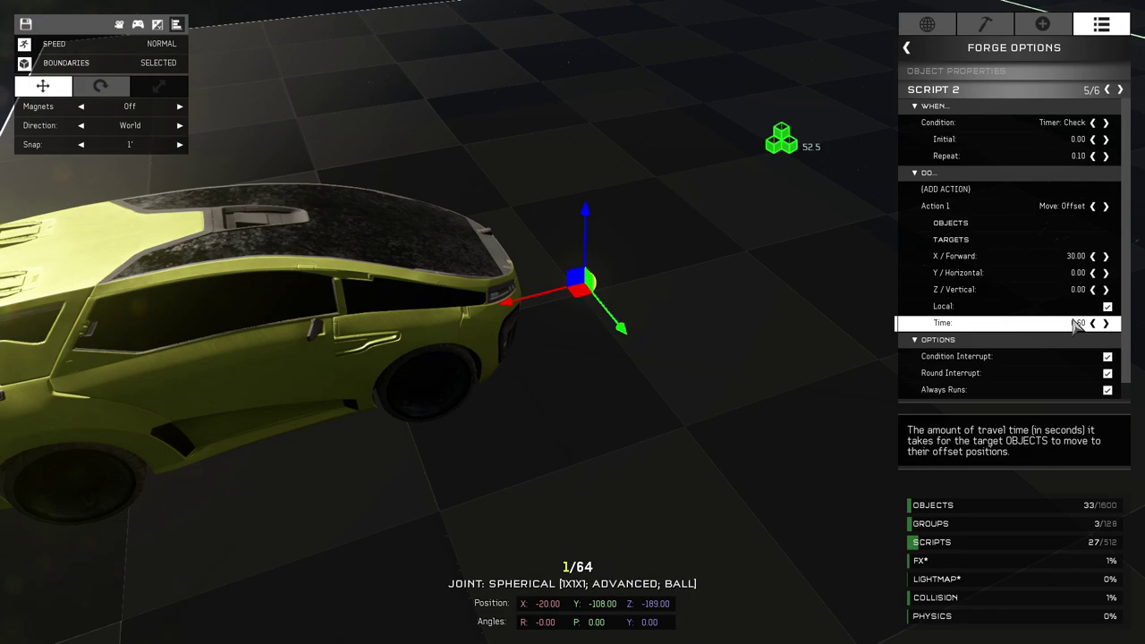
Review the offset distances, Local setting, travel time and options of the joint's Script 2.
{"action": "right_click_drag", "start_coordinate": [839, 321], "coordinate": [573, 333]}
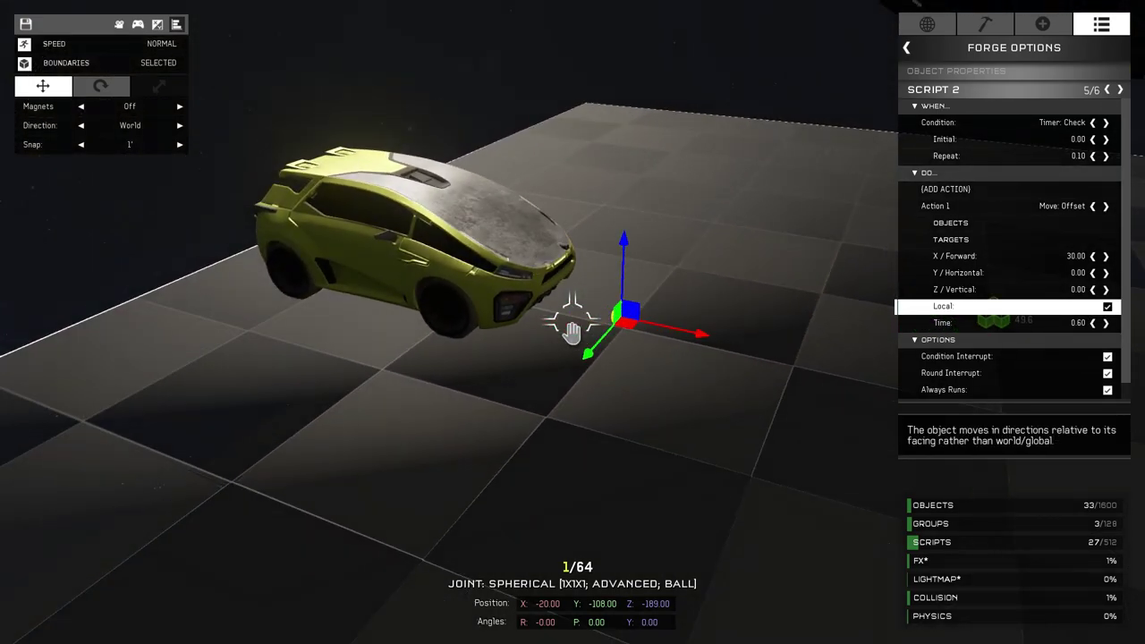
{"action": "right_click_drag", "start_coordinate": [573, 333], "coordinate": [573, 333]}
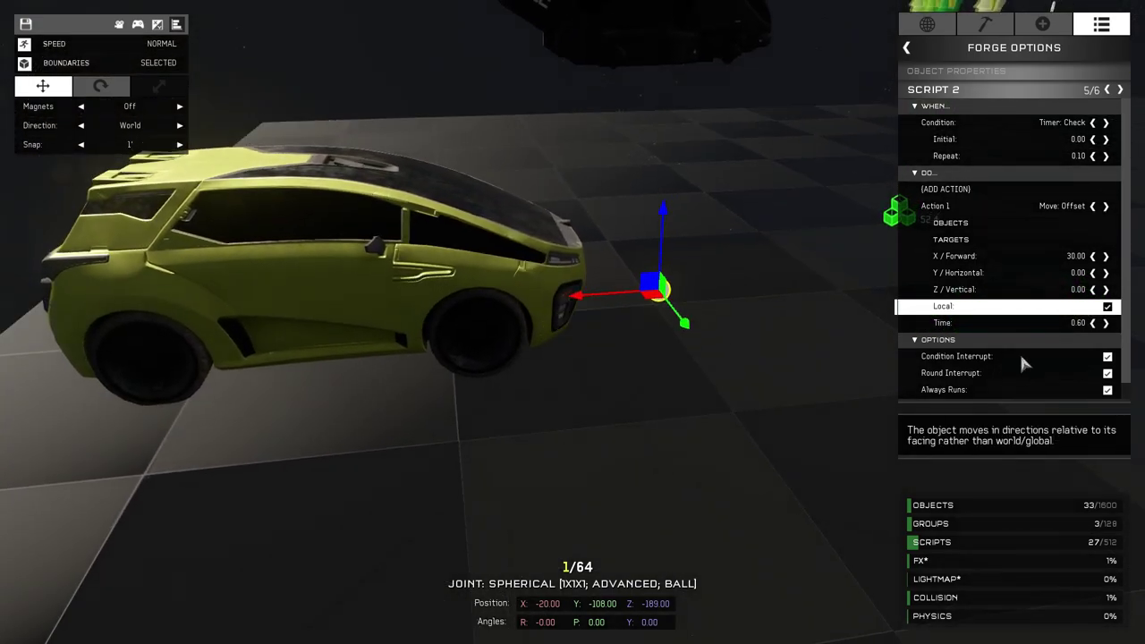
{"action": "scroll", "coordinate": [1104, 383], "scroll_direction": "down", "scroll_amount": 1}
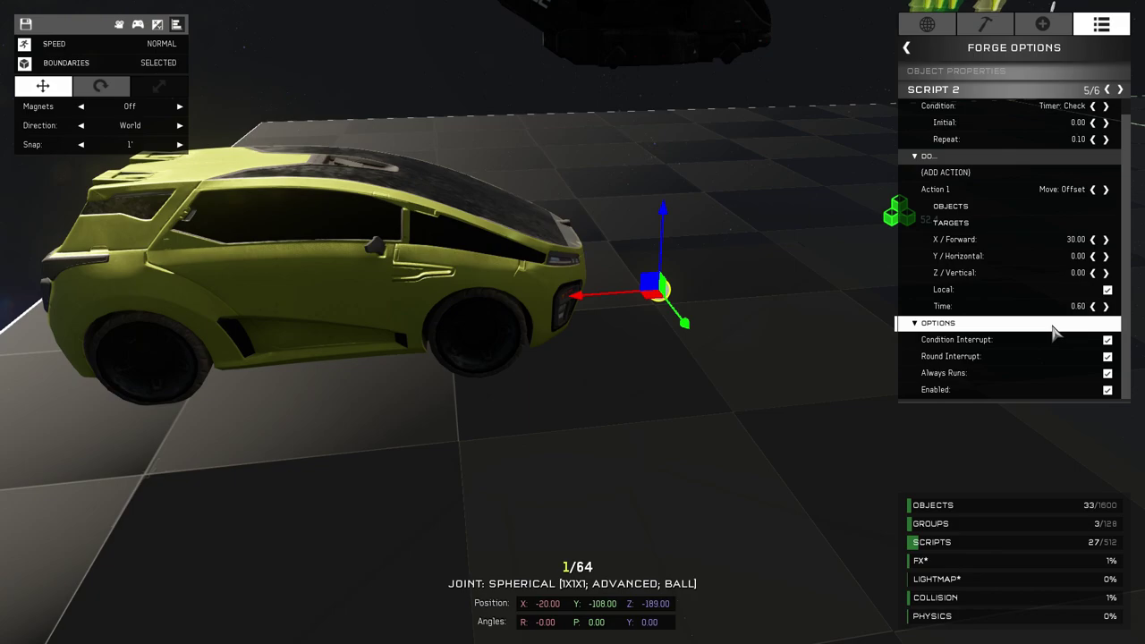
{"action": "mouse_move", "coordinate": [797, 296]}
{"action": "right_mouse_down"}
{"action": "mouse_move", "coordinate": [778, 277]}
{"action": "mouse_move", "coordinate": [805, 277]}
{"action": "right_mouse_up"}
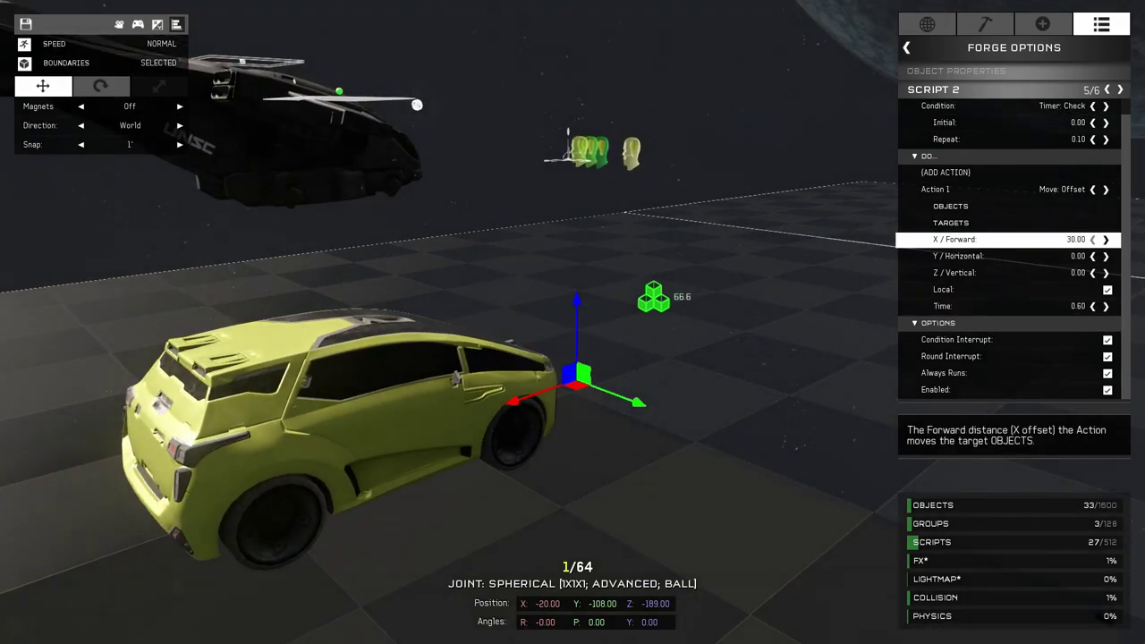
Open Script 3 of the spherical joint in front of the car.
{"action": "left_click", "coordinate": [758, 109]}
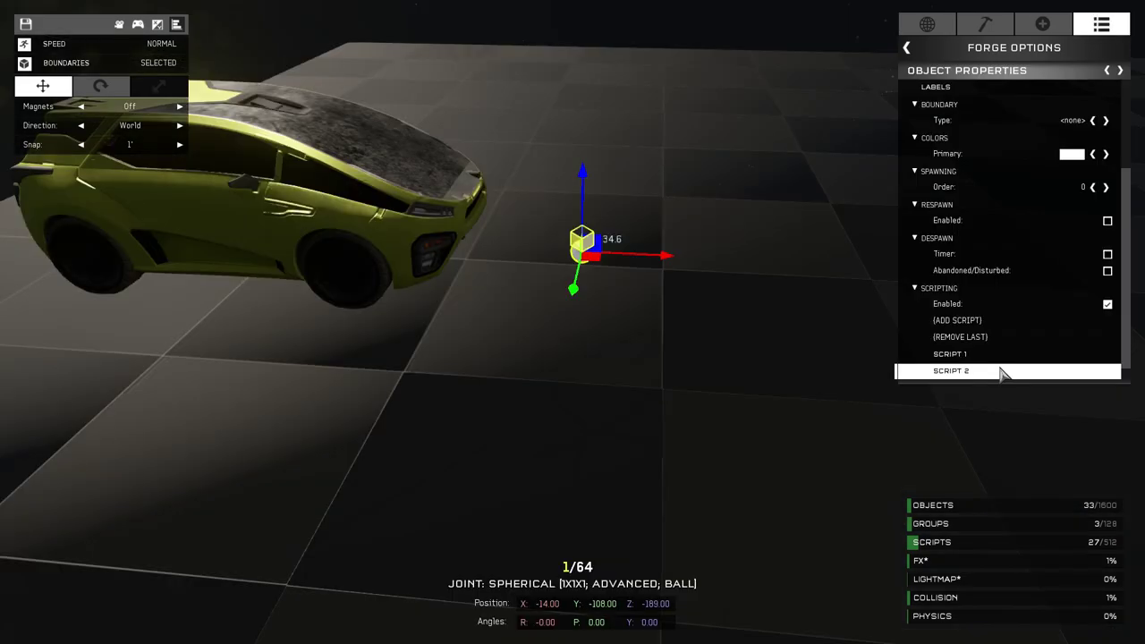
{"action": "scroll", "coordinate": [1002, 374], "scroll_direction": "down", "scroll_amount": 1}
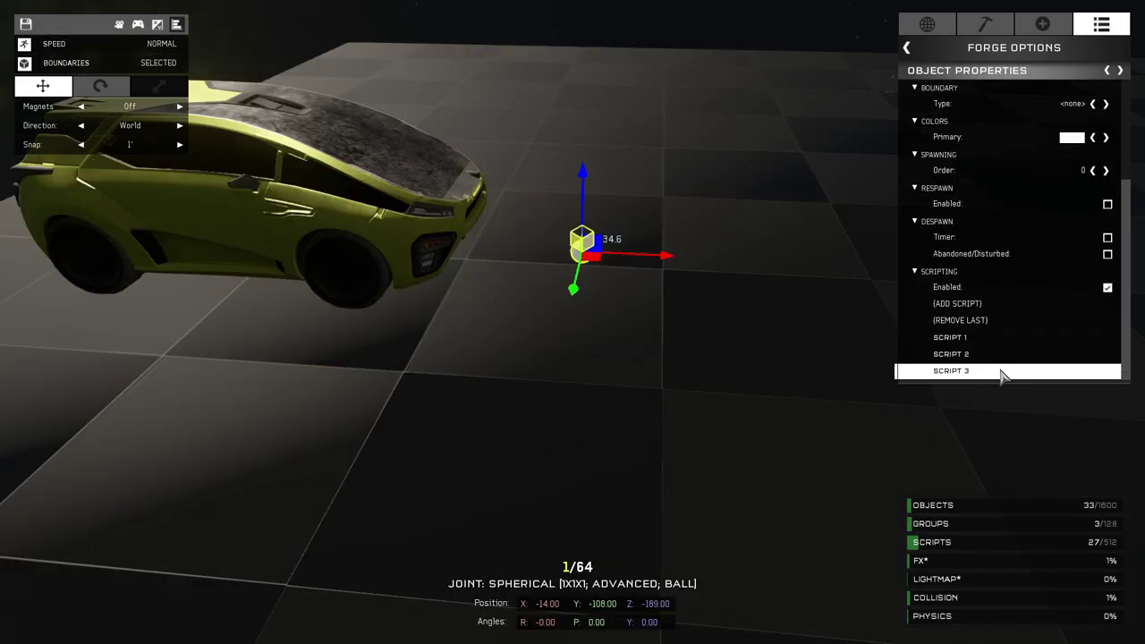
{"action": "left_click", "coordinate": [1002, 374]}
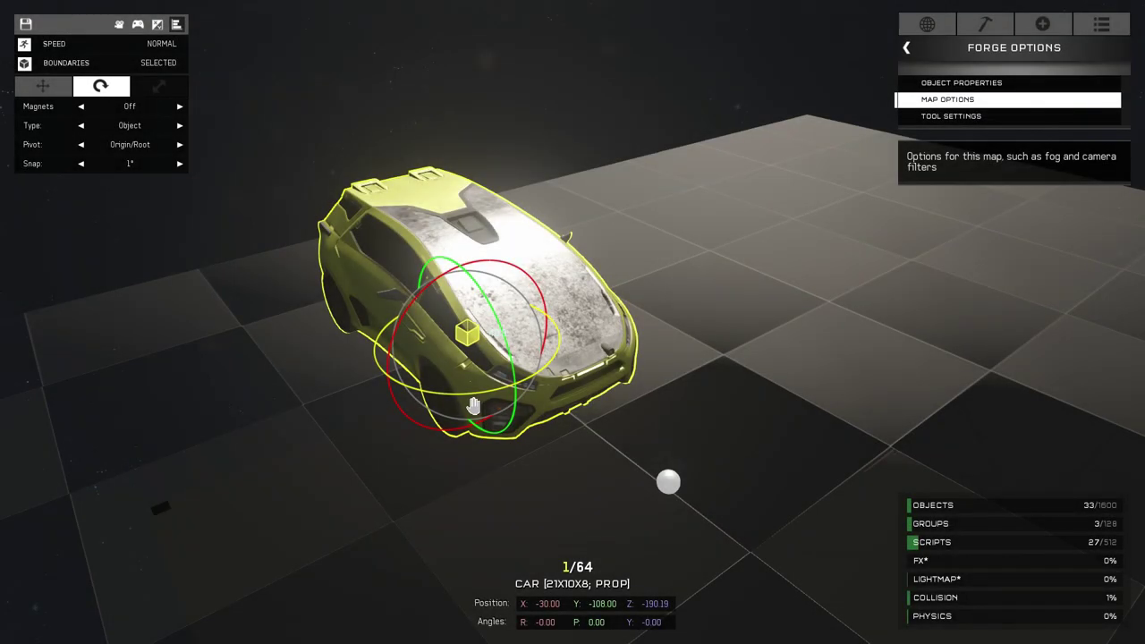
Rotate the car to a yaw of about -4° and try tilting it about its pitch axis.
{"action": "left_click_drag", "start_coordinate": [472, 402], "coordinate": [481, 433]}
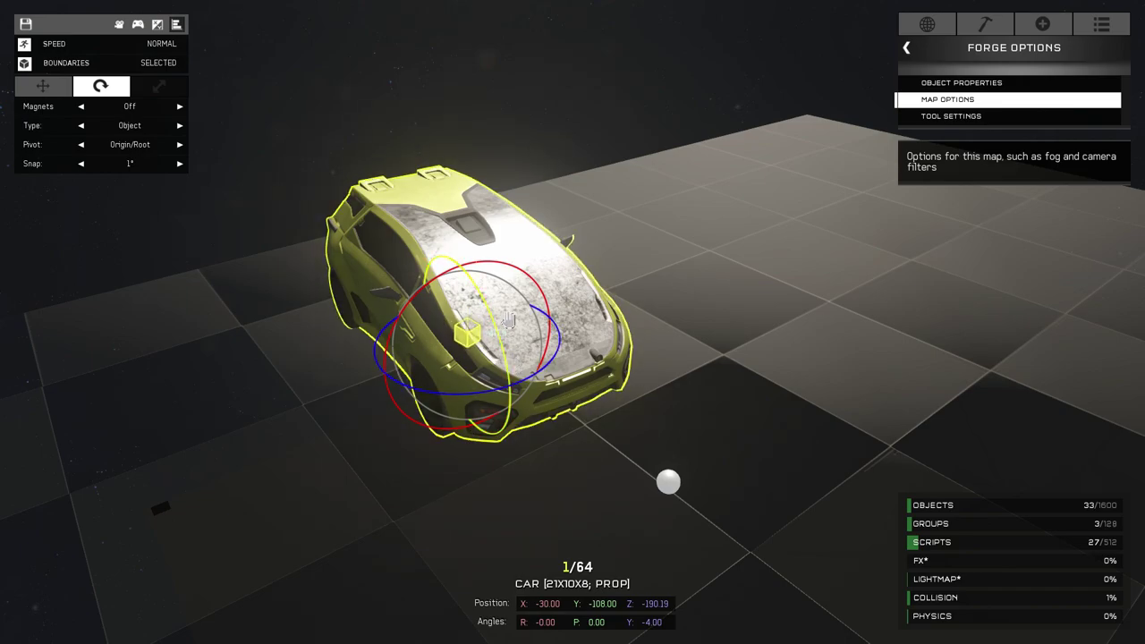
{"action": "mouse_move", "coordinate": [511, 351]}
{"action": "left_mouse_down"}
{"action": "mouse_move", "coordinate": [514, 391]}
{"action": "mouse_move", "coordinate": [508, 340]}
{"action": "mouse_move", "coordinate": [518, 396]}
{"action": "mouse_move", "coordinate": [507, 347]}
{"action": "left_mouse_up"}
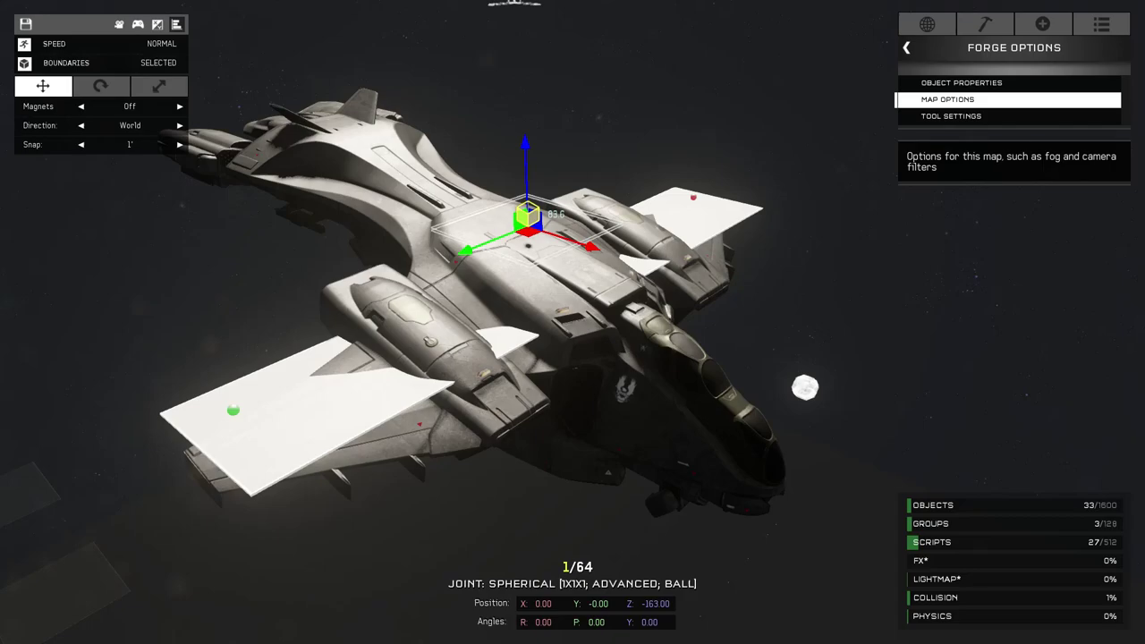
Select the white spherical joint on top of the UNSC aircraft's fuselage and open its Script 1.
{"action": "key", "text": "w"}
{"action": "right_click_drag", "start_coordinate": [572, 322], "coordinate": [843, 253]}
{"action": "left_click", "coordinate": [726, 132]}
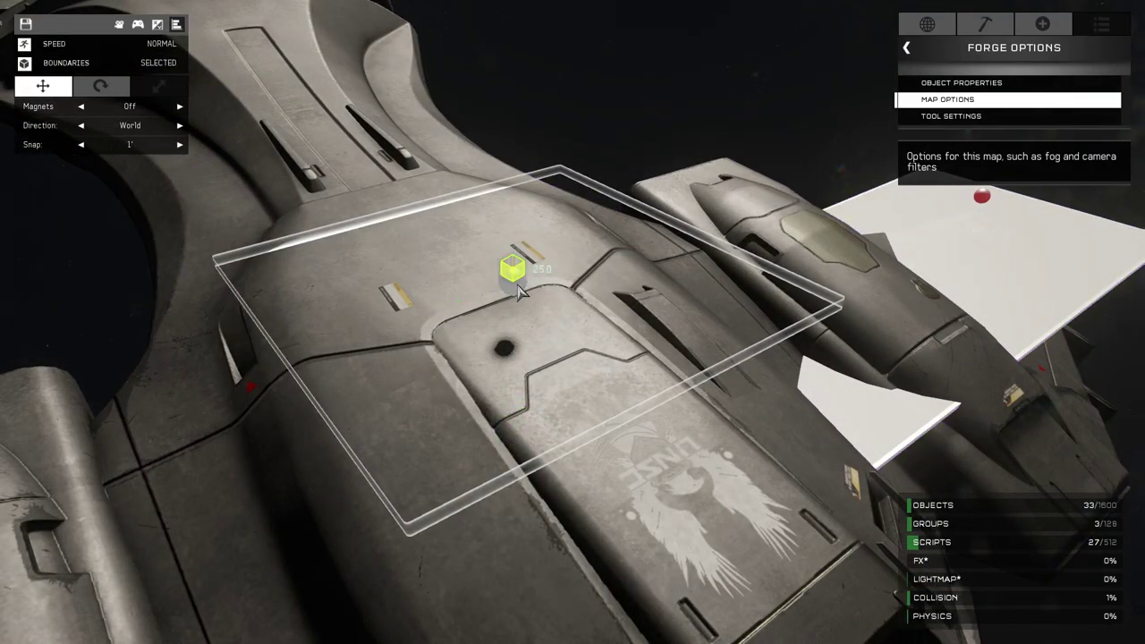
{"action": "left_click", "coordinate": [513, 271]}
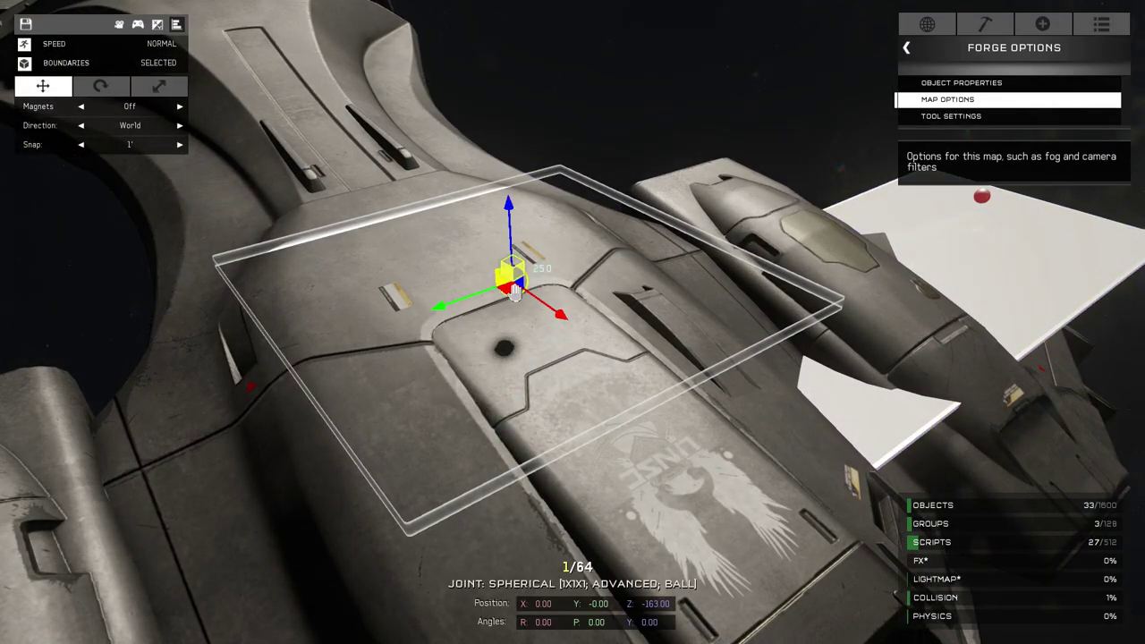
{"action": "key", "text": "s"}
{"action": "right_click_drag", "start_coordinate": [521, 291], "coordinate": [572, 322]}
{"action": "key", "text": "w"}
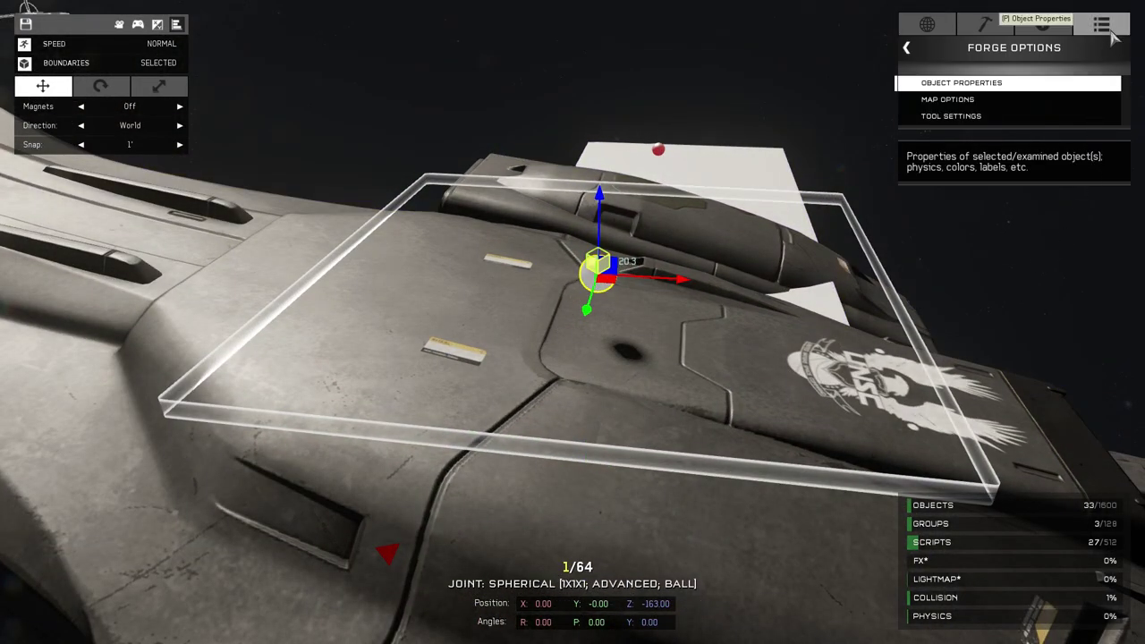
{"action": "left_click", "coordinate": [1114, 32]}
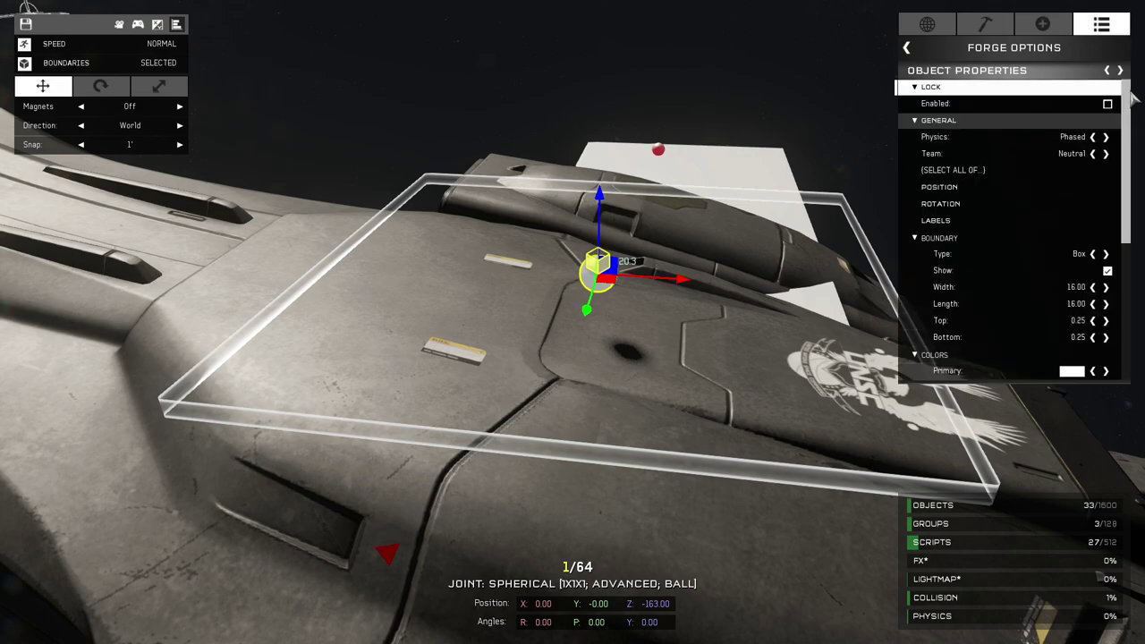
{"action": "scroll", "coordinate": [1129, 116], "scroll_direction": "down", "scroll_amount": 2}
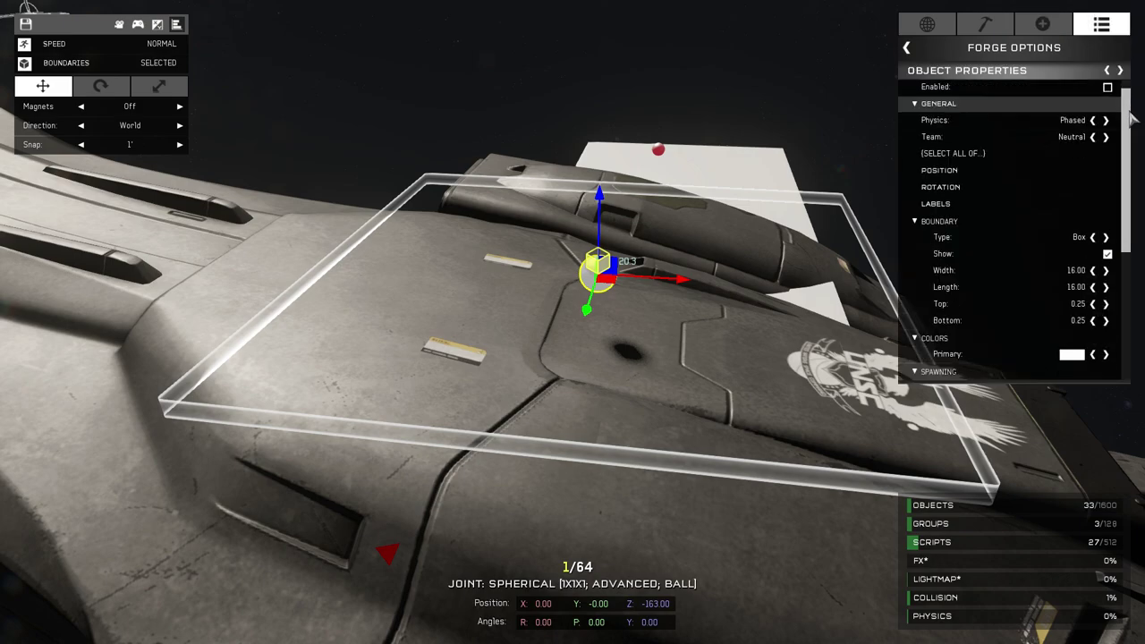
{"action": "scroll", "coordinate": [1129, 126], "scroll_direction": "down", "scroll_amount": 12}
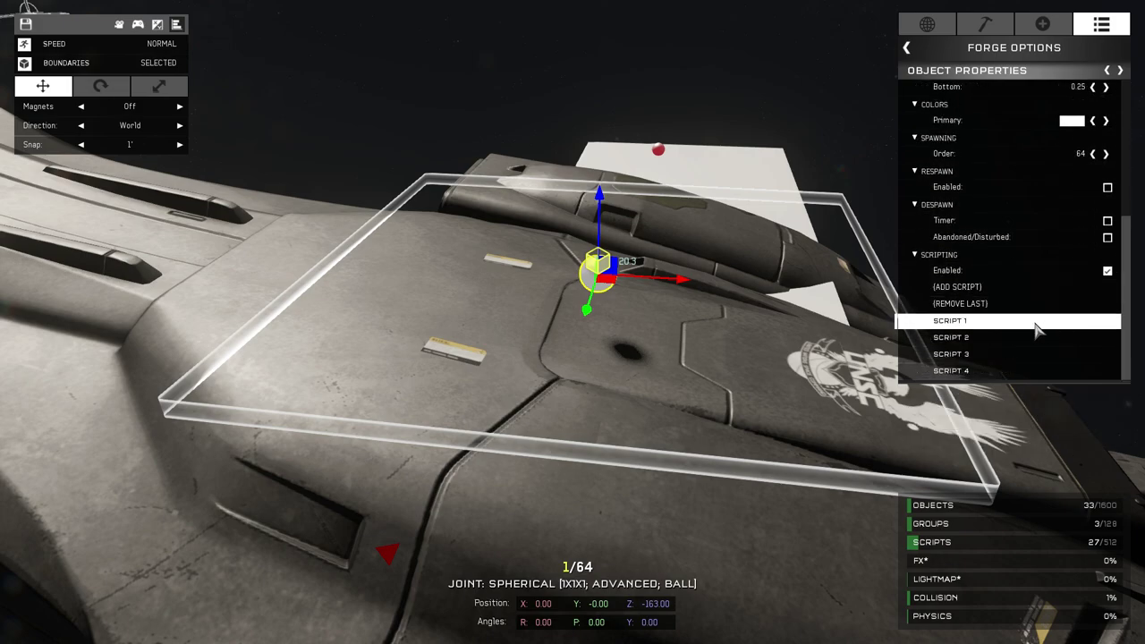
{"action": "left_click", "coordinate": [1036, 327]}
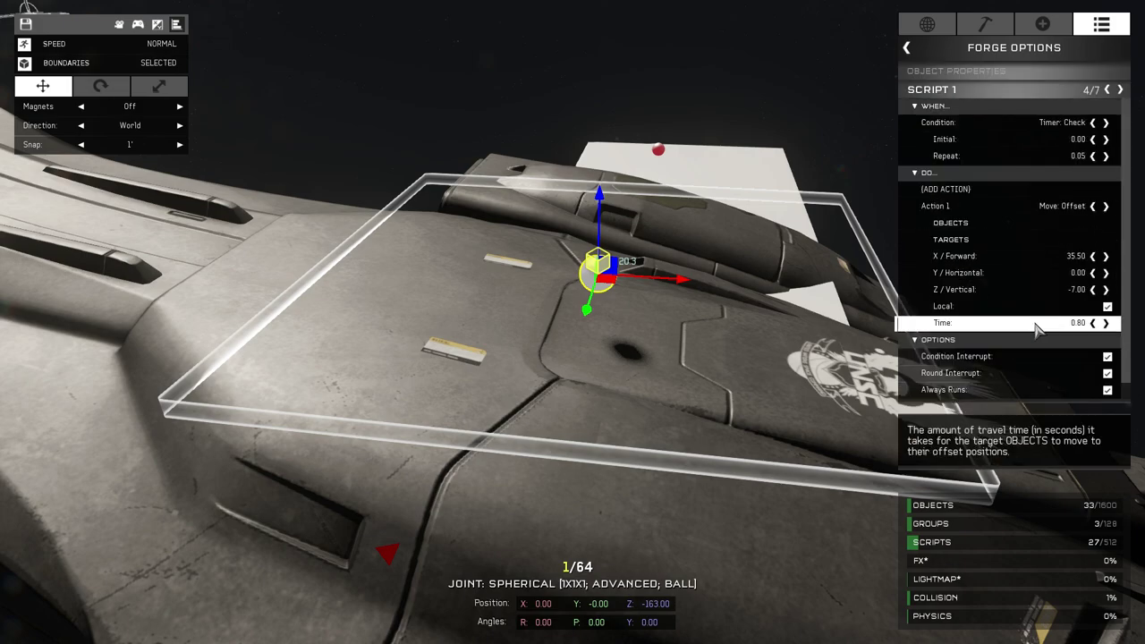
Check the objects and targets of Script 1, compare the joint's remaining scripts up to Script 4, and deselect the joint.
{"action": "left_click", "coordinate": [1093, 223]}
{"action": "left_click", "coordinate": [1126, 109]}
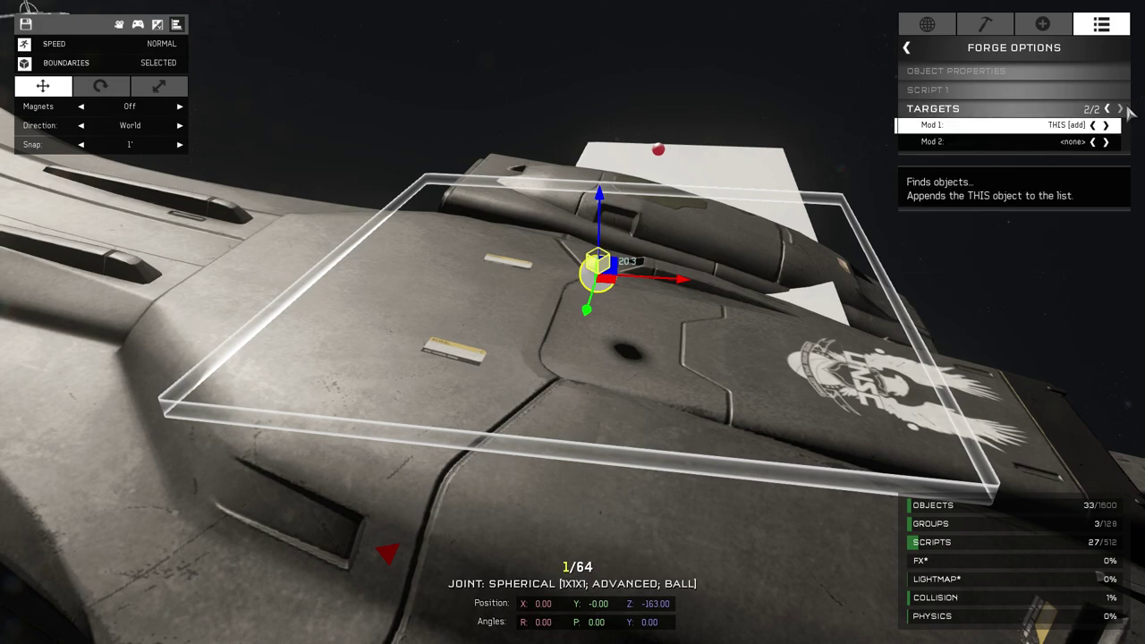
{"action": "left_click", "coordinate": [907, 48]}
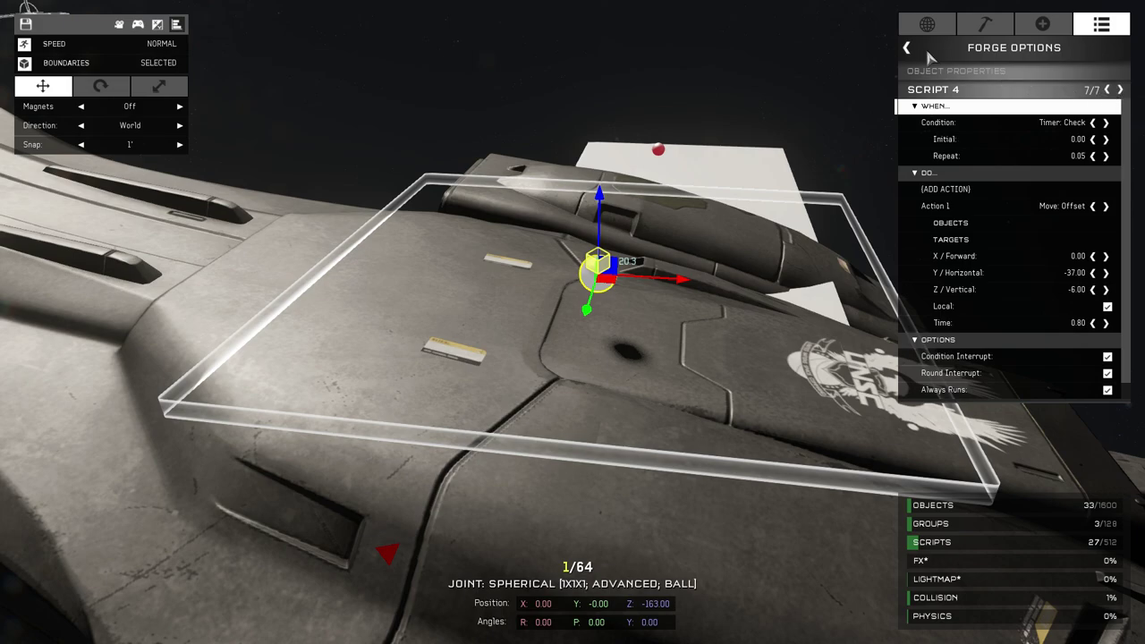
{"action": "left_click", "coordinate": [824, 87]}
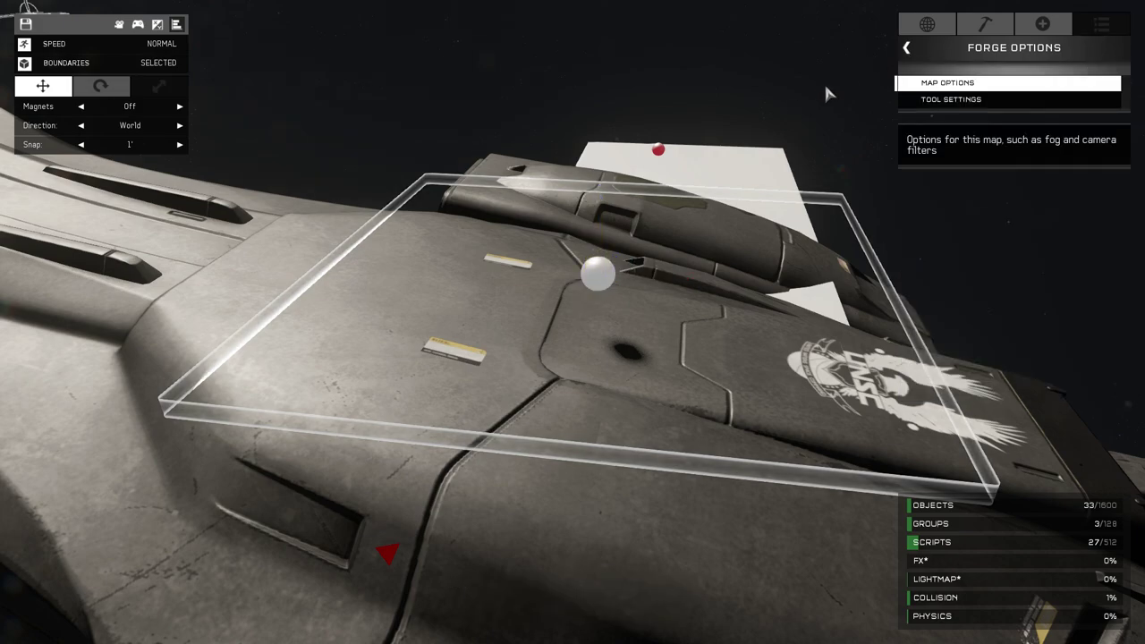
Inspect the faceted white object and the ball inside it, ahead of the UNSC aircraft's cockpit.
{"action": "key", "text": "s"}
{"action": "right_click_drag", "start_coordinate": [830, 98], "coordinate": [573, 324]}
{"action": "key", "text": "w"}
{"action": "key", "text": "shift"}
{"action": "key", "text": "w"}
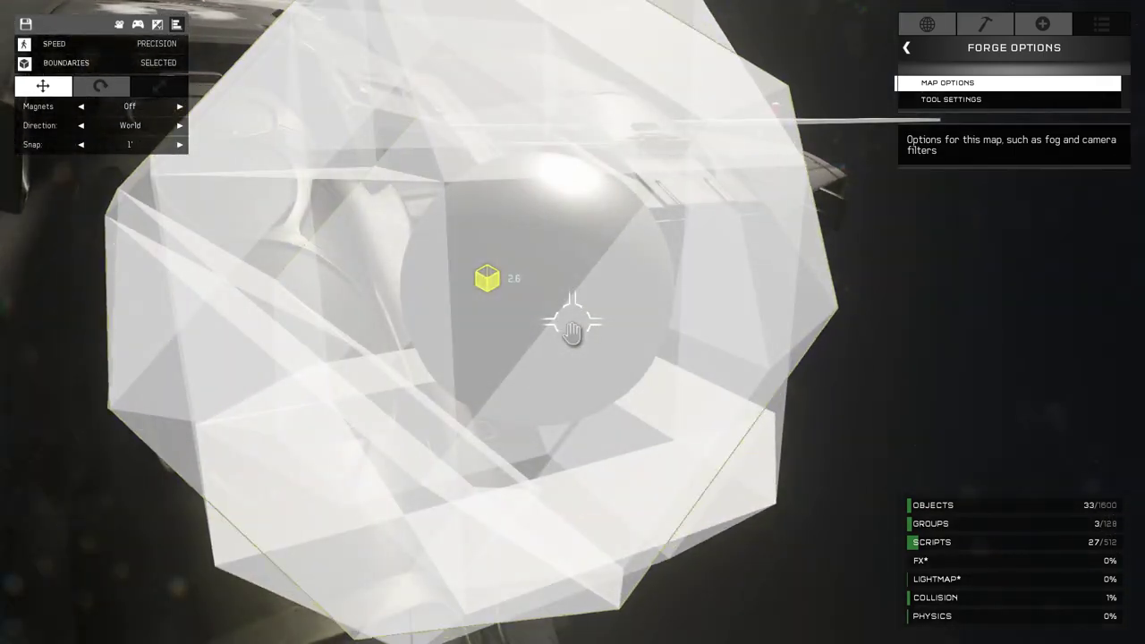
{"action": "key", "text": "s"}
{"action": "right_click_drag", "start_coordinate": [573, 331], "coordinate": [566, 311]}
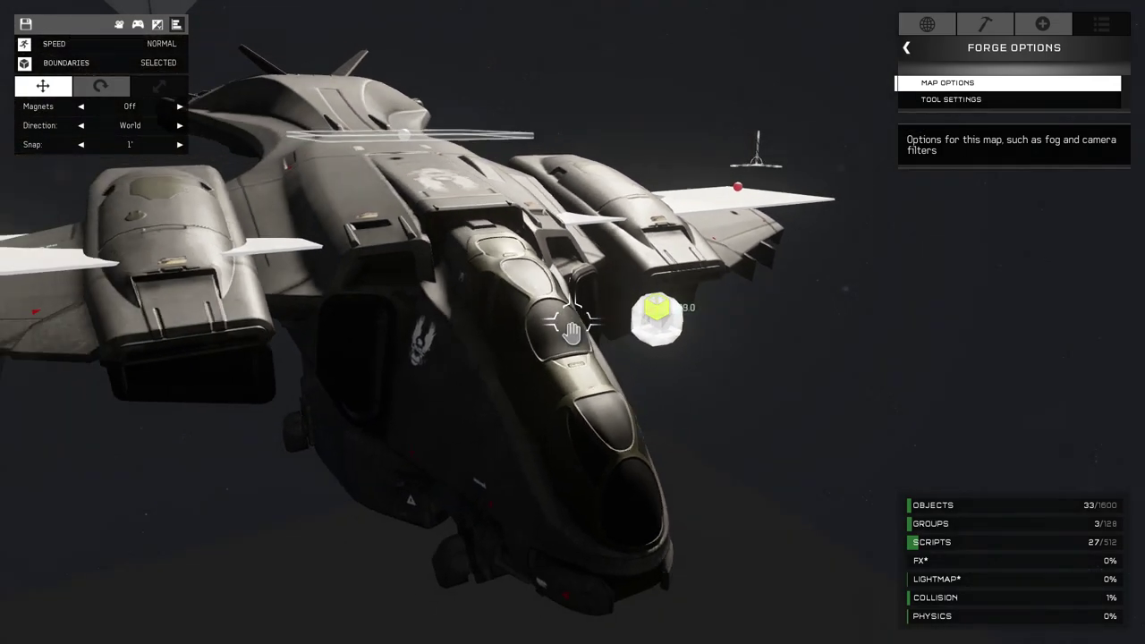
Inspect the joint balls on the aircraft's white wing plates, selecting the red spherical joint on one wing.
{"action": "key", "text": "a"}
{"action": "right_click_drag", "start_coordinate": [573, 330], "coordinate": [572, 331]}
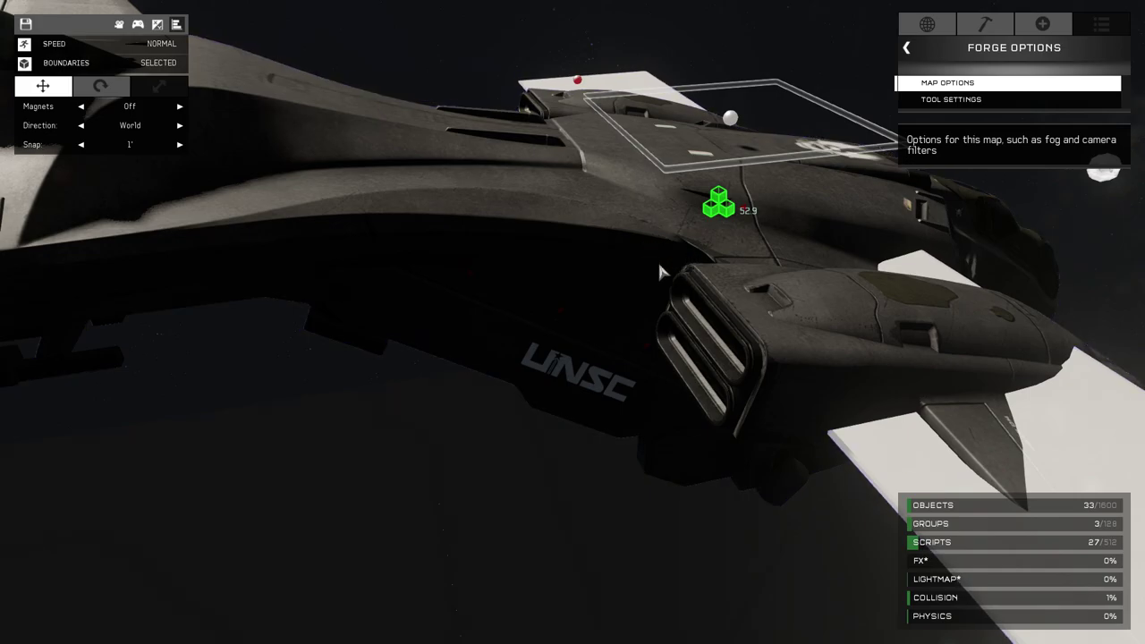
{"action": "key", "text": "d"}
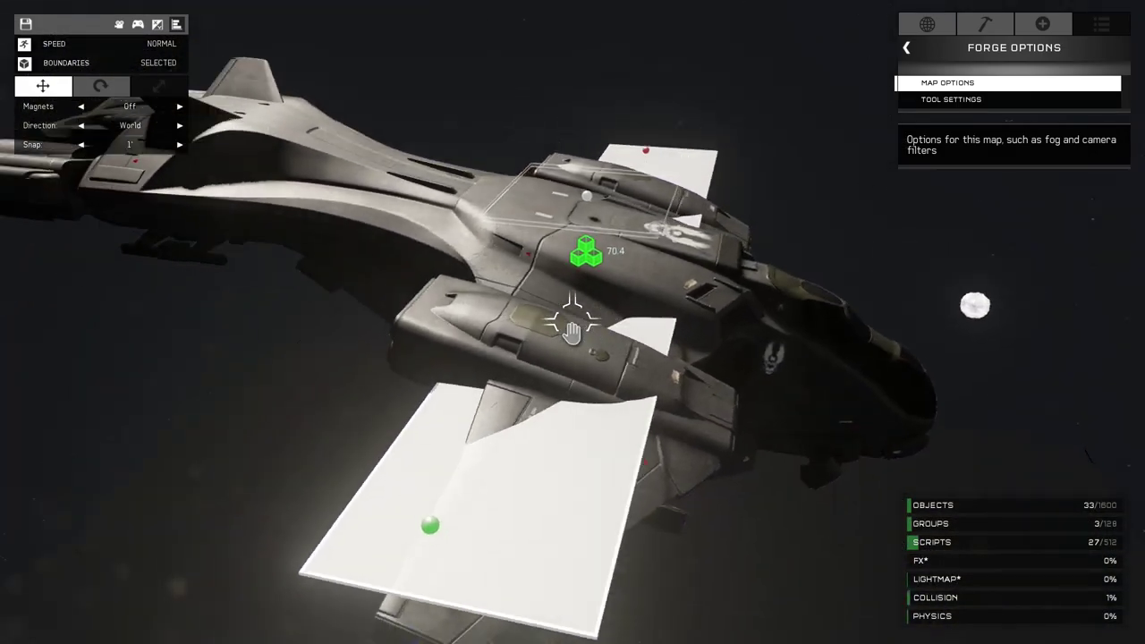
{"action": "key", "text": "w"}
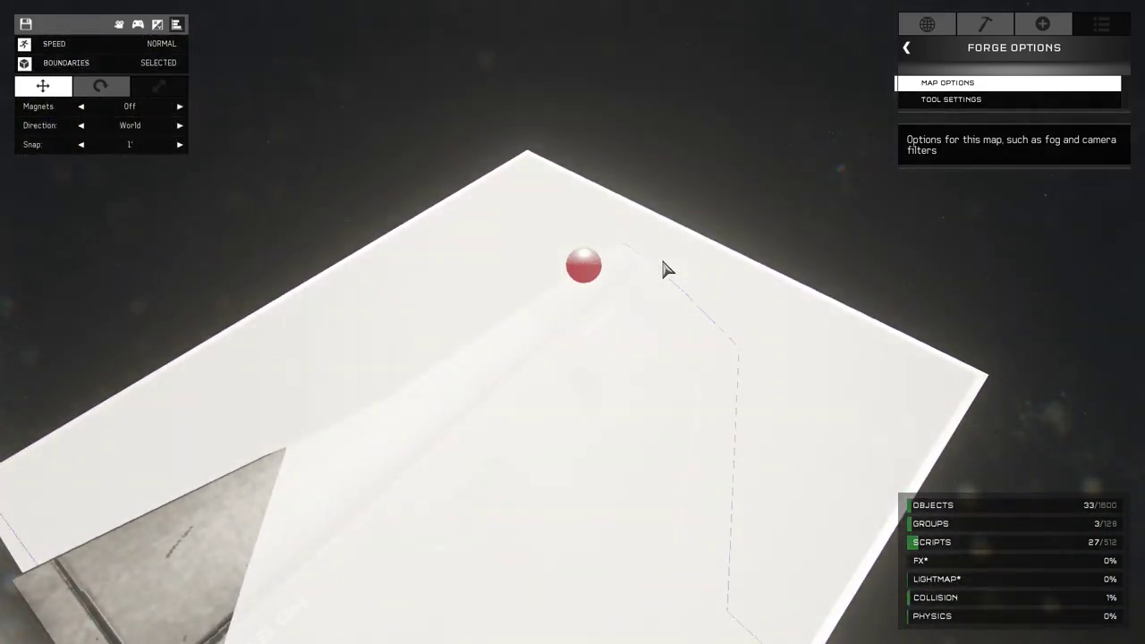
{"action": "left_click", "coordinate": [598, 278]}
{"action": "key", "text": "d"}
{"action": "key", "text": "shift"}
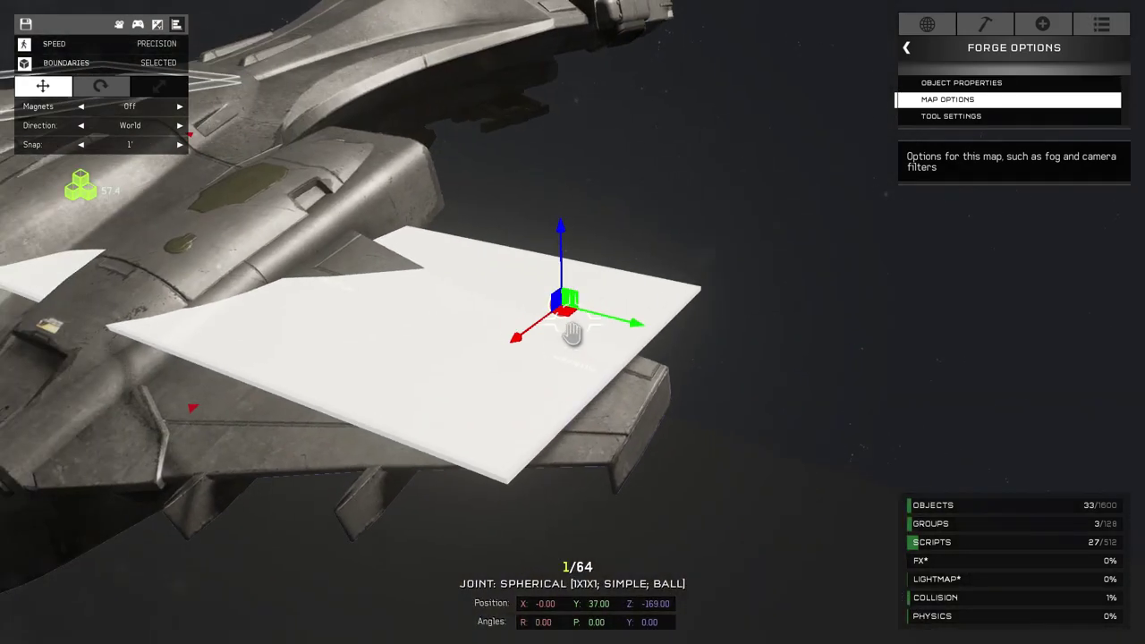
{"action": "key", "text": "d"}
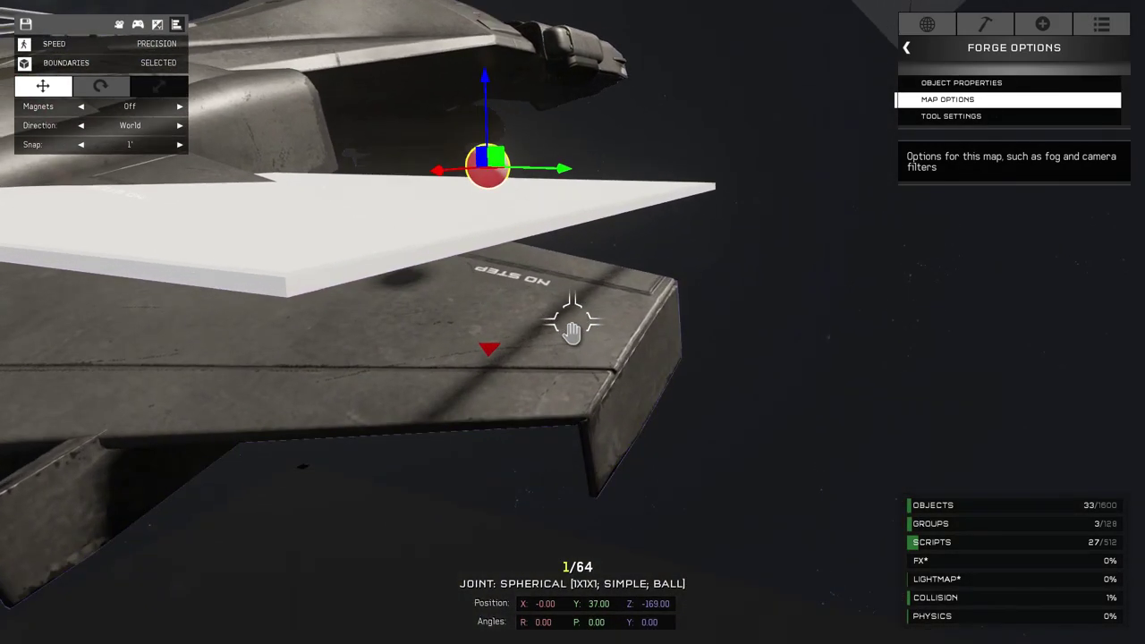
{"action": "key", "text": "shift"}
{"action": "key", "text": "w"}
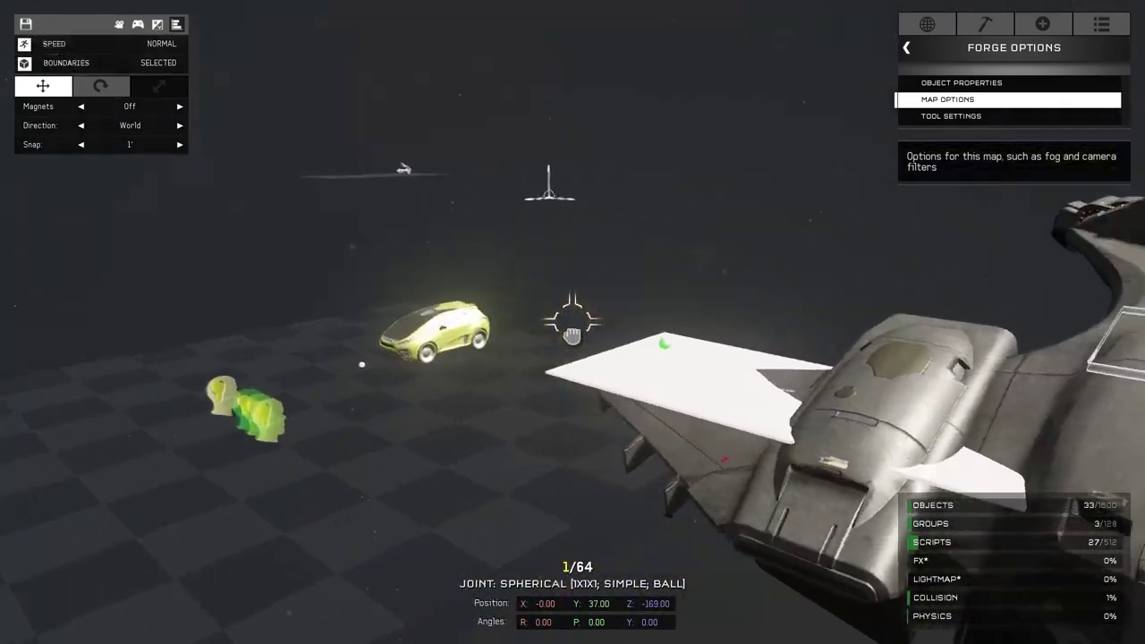
Examine the green joint ball on one white wing plate and compare it with the selected red joint on the opposite wing.
{"action": "key", "text": "shift"}
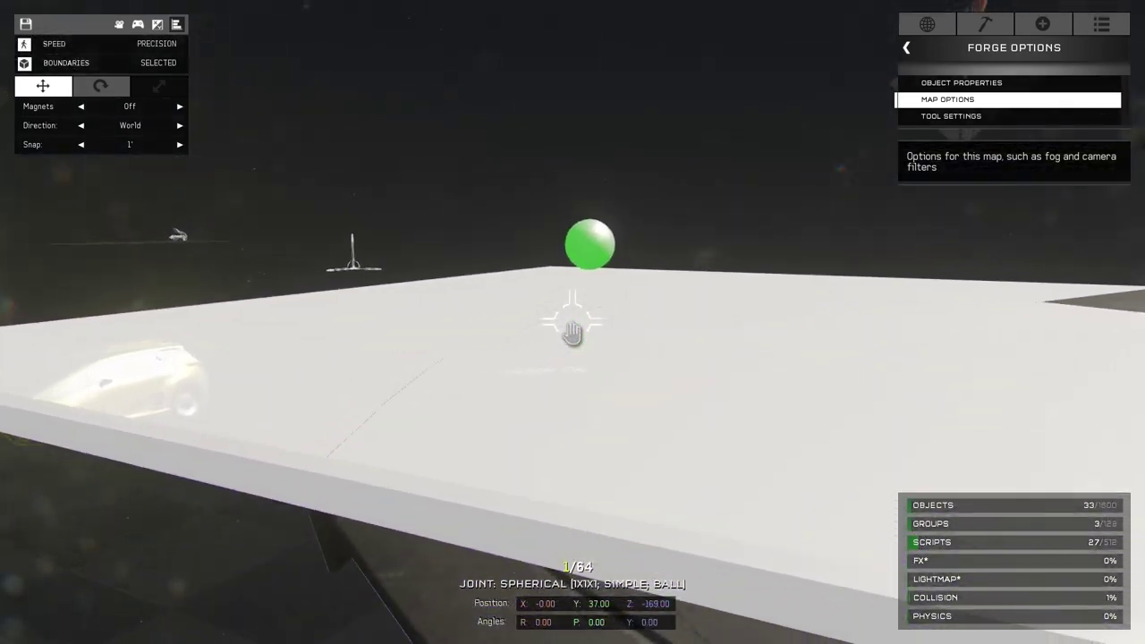
{"action": "key", "text": "a"}
{"action": "right_click_drag", "start_coordinate": [573, 331], "coordinate": [572, 331]}
{"action": "key", "text": "shift"}
{"action": "key", "text": "w"}
{"action": "key", "text": "shift"}
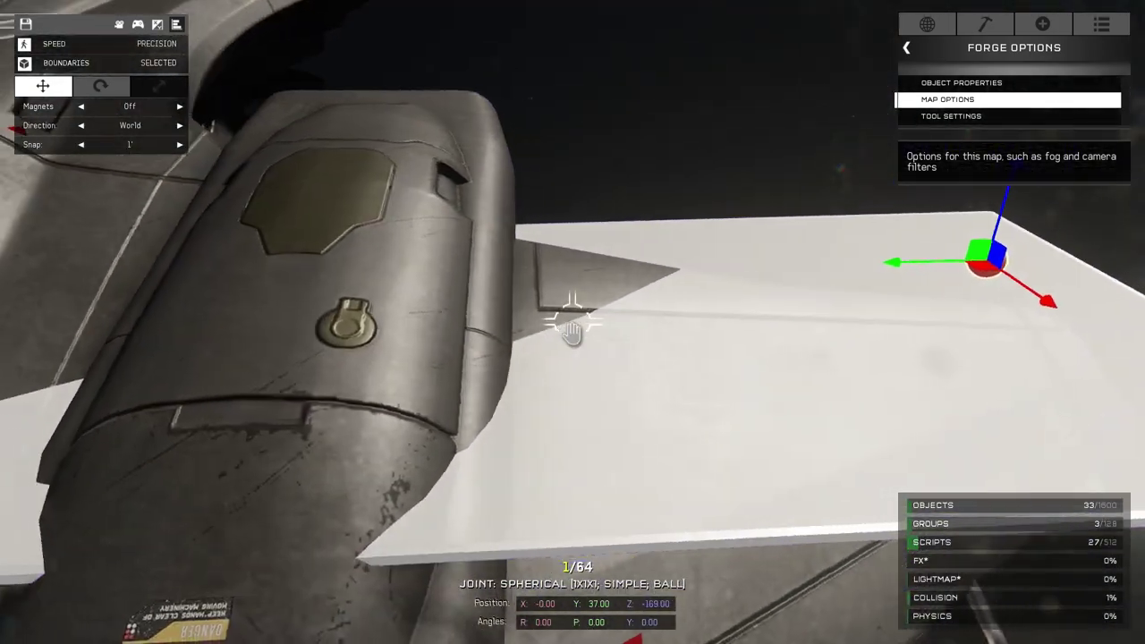
{"action": "key", "text": "d"}
{"action": "right_click_drag", "start_coordinate": [572, 331], "coordinate": [572, 330]}
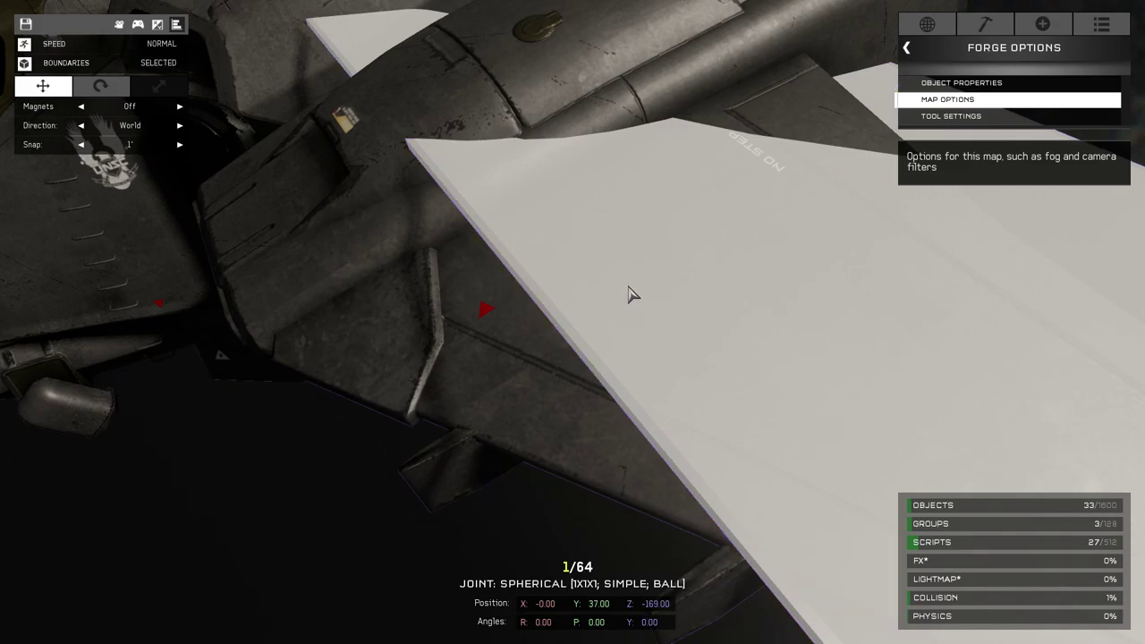
Inspect how the white wing plate sits over the aircraft's wing, and deselect the red spherical joint.
{"action": "key", "text": "s"}
{"action": "right_click_drag", "start_coordinate": [631, 296], "coordinate": [572, 331]}
{"action": "key", "text": "a"}
{"action": "key", "text": "shift"}
{"action": "key", "text": "w"}
{"action": "key", "text": "shift"}
{"action": "key", "text": "s"}
{"action": "left_click", "coordinate": [1104, 467]}
View the aircraft and the faceted cage joint from the front, and select the advanced spherical joint grouped with the fuselage.
{"action": "right_click_drag", "start_coordinate": [1112, 467], "coordinate": [572, 327]}
{"action": "key", "text": "w"}
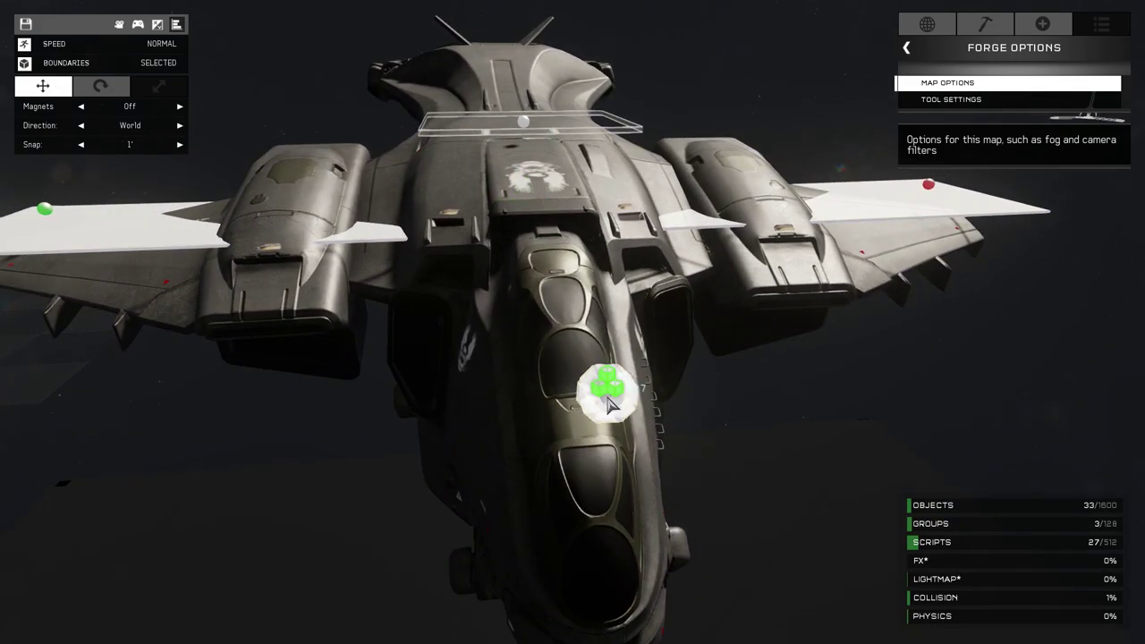
{"action": "key", "text": "w"}
{"action": "right_click_drag", "start_coordinate": [598, 406], "coordinate": [573, 325]}
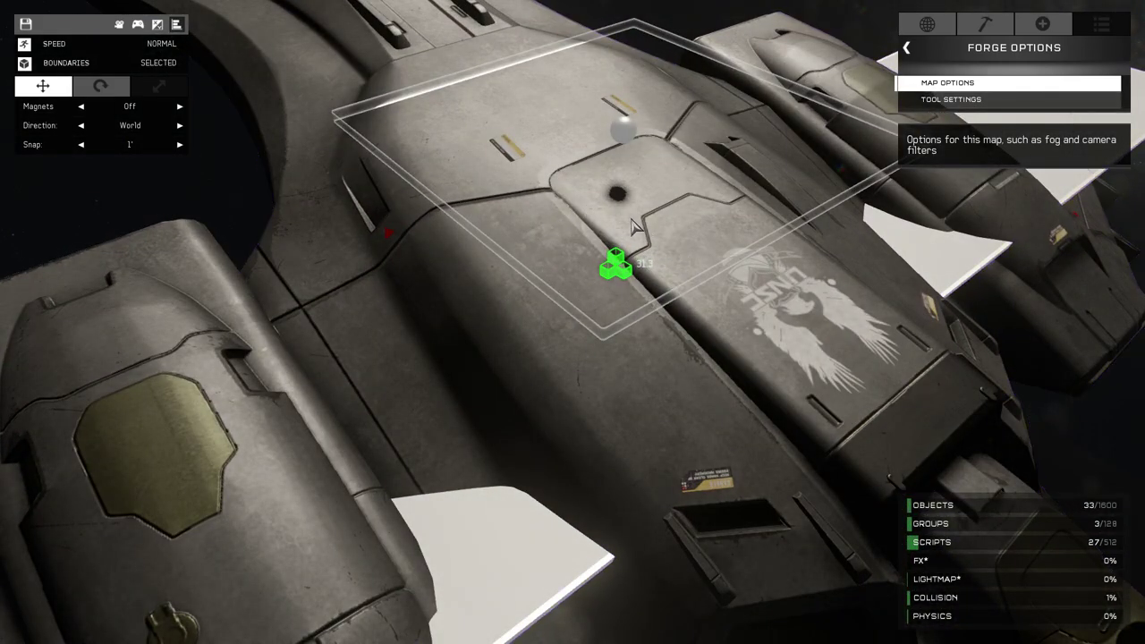
{"action": "left_click_drag", "start_coordinate": [716, 177], "coordinate": [512, 354]}
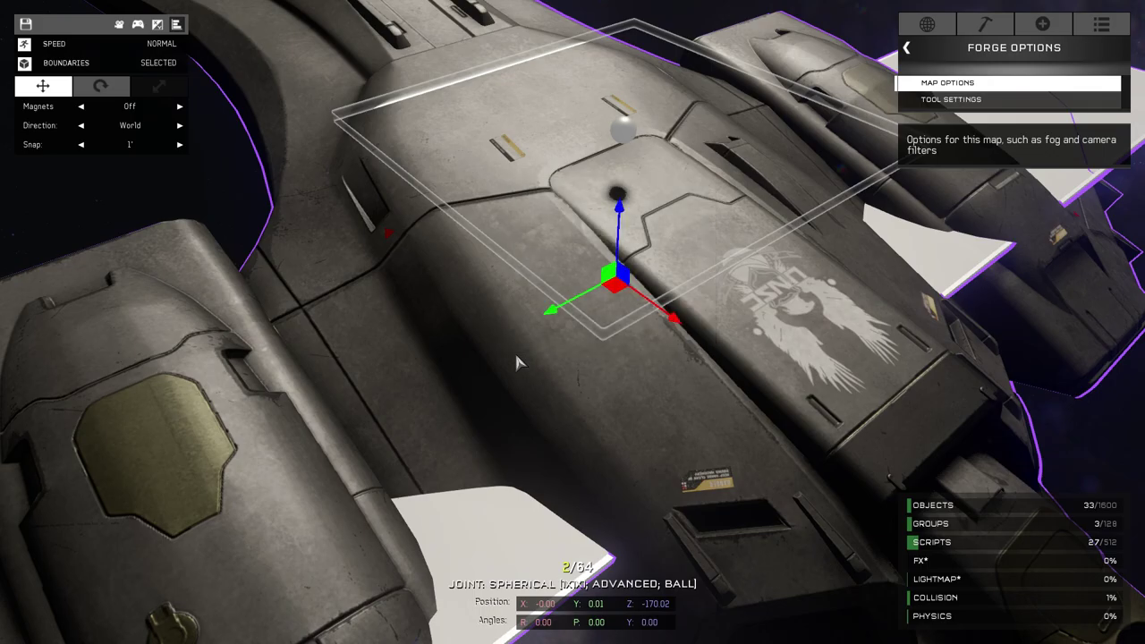
Inspect the selected advanced spherical joint and the aircraft grouped with it from the side and the front.
{"action": "key", "text": "s"}
{"action": "key", "text": "d"}
{"action": "right_click_drag", "start_coordinate": [510, 369], "coordinate": [572, 324]}
{"action": "key", "text": "a"}
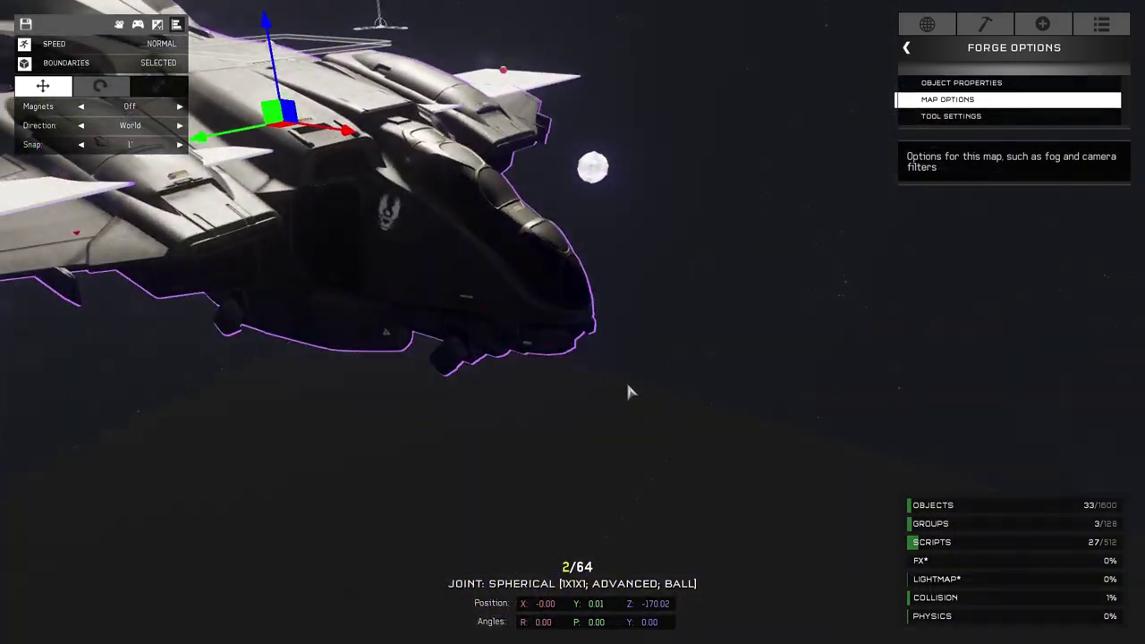
{"action": "left_click", "coordinate": [723, 306]}
{"action": "key", "text": "d"}
{"action": "right_click_drag", "start_coordinate": [721, 337], "coordinate": [711, 333]}
{"action": "left_click", "coordinate": [584, 279]}
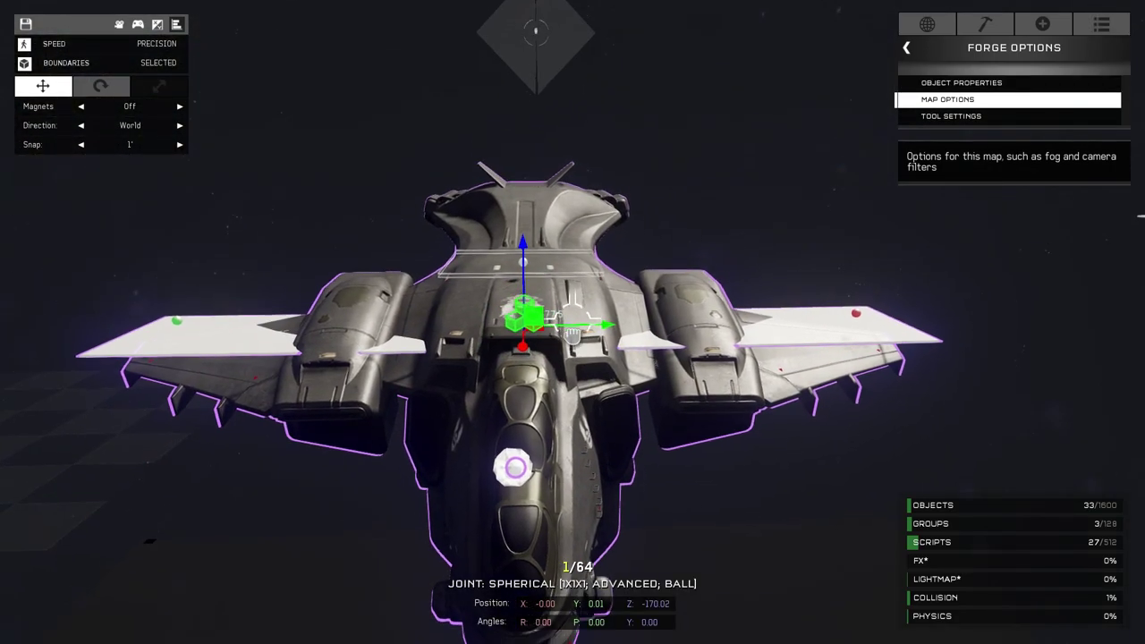
Move the ungrouped Pelican back along X to -75.00, clear of the wing plates and joints, and deselect it.
{"action": "key", "text": "q"}
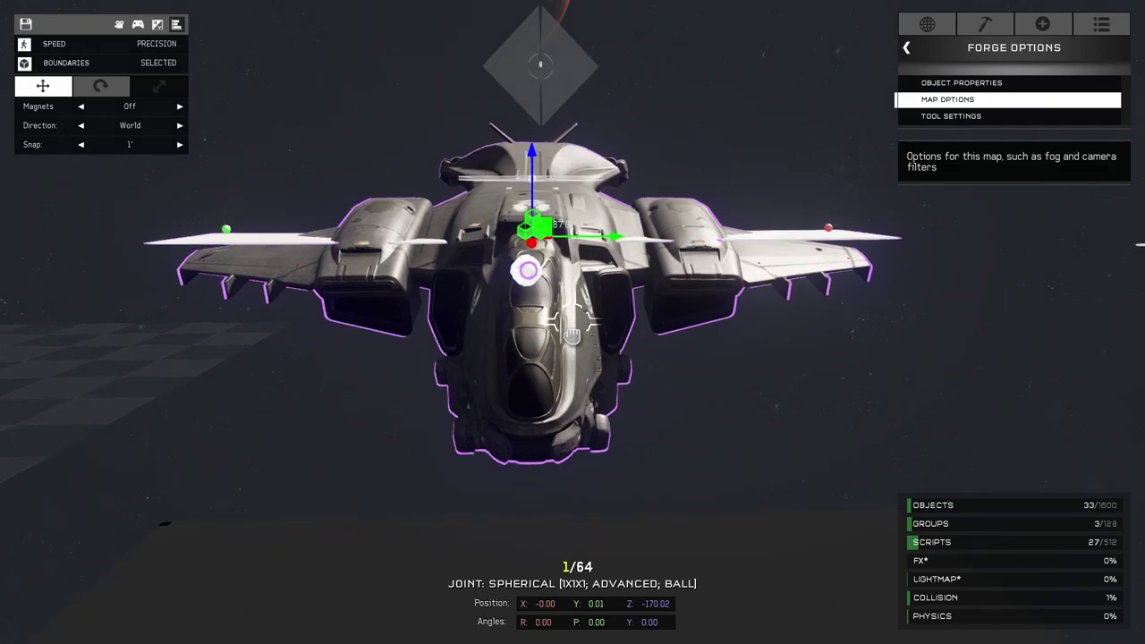
{"action": "key", "text": "r"}
{"action": "left_click_drag", "start_coordinate": [607, 137], "coordinate": [585, 314]}
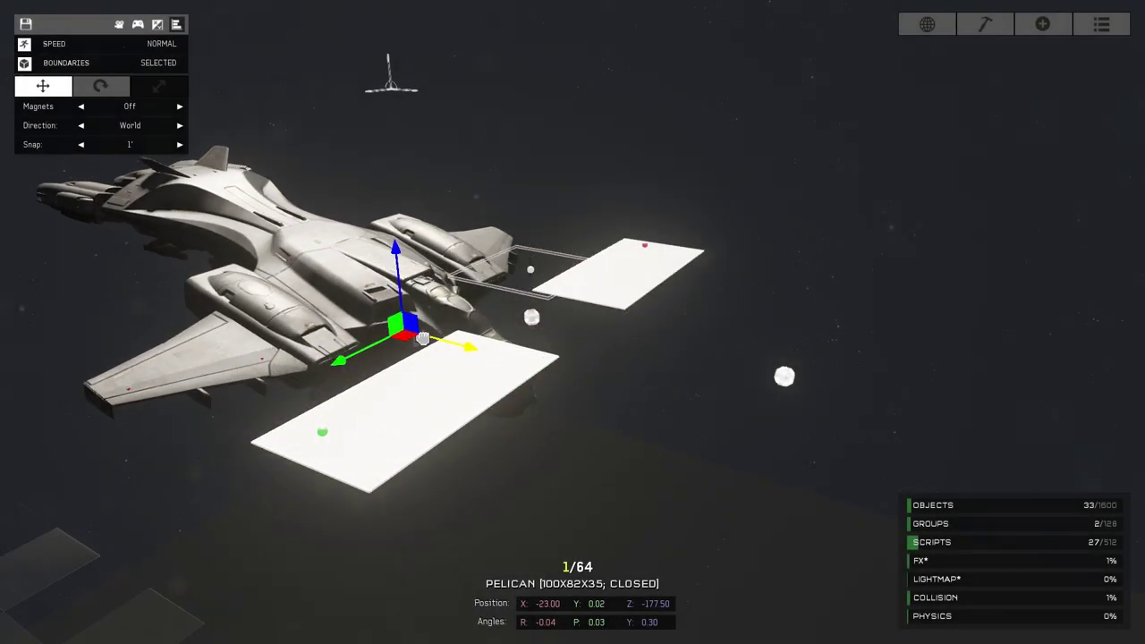
{"action": "left_click_drag", "start_coordinate": [423, 338], "coordinate": [257, 286]}
{"action": "left_click", "coordinate": [632, 379]}
Examine the exposed wing plates, their red and green joint balls, the white ball and the two faceted cage joints.
{"action": "key", "text": "w"}
{"action": "right_click_drag", "start_coordinate": [633, 379], "coordinate": [572, 322]}
{"action": "key", "text": "shift"}
{"action": "key", "text": "w"}
{"action": "key", "text": "d"}
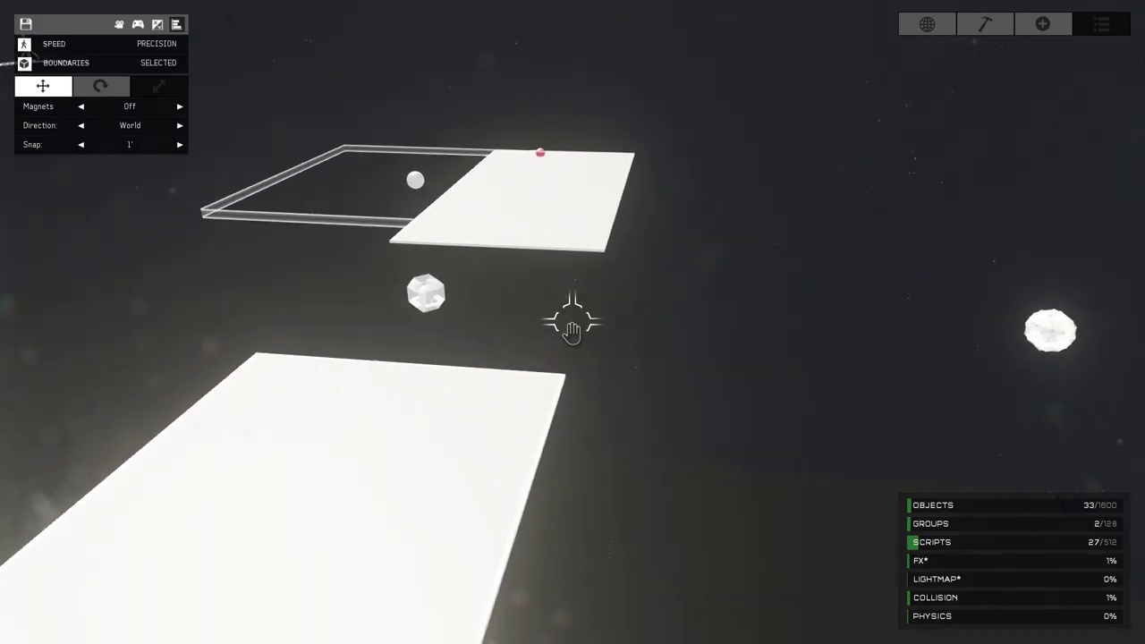
{"action": "key", "text": "d"}
{"action": "right_click_drag", "start_coordinate": [573, 322], "coordinate": [573, 322]}
{"action": "key", "text": "shift"}
{"action": "key", "text": "a"}
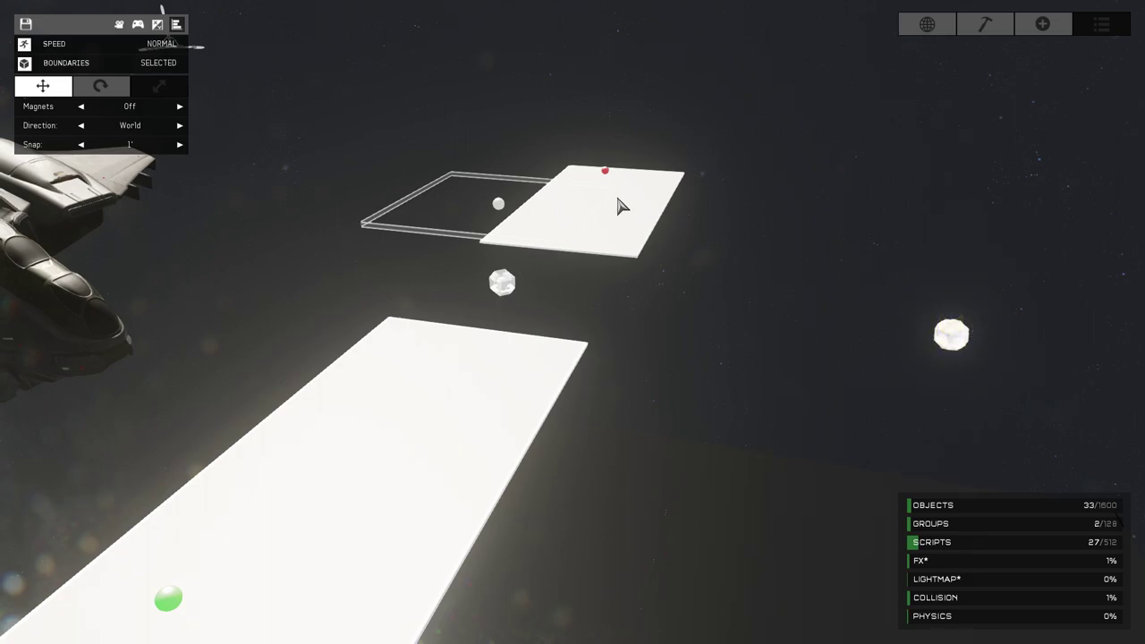
{"action": "left_click_drag", "start_coordinate": [507, 208], "coordinate": [706, 234]}
{"action": "key", "text": "s"}
{"action": "key", "text": "a"}
{"action": "key", "text": "s"}
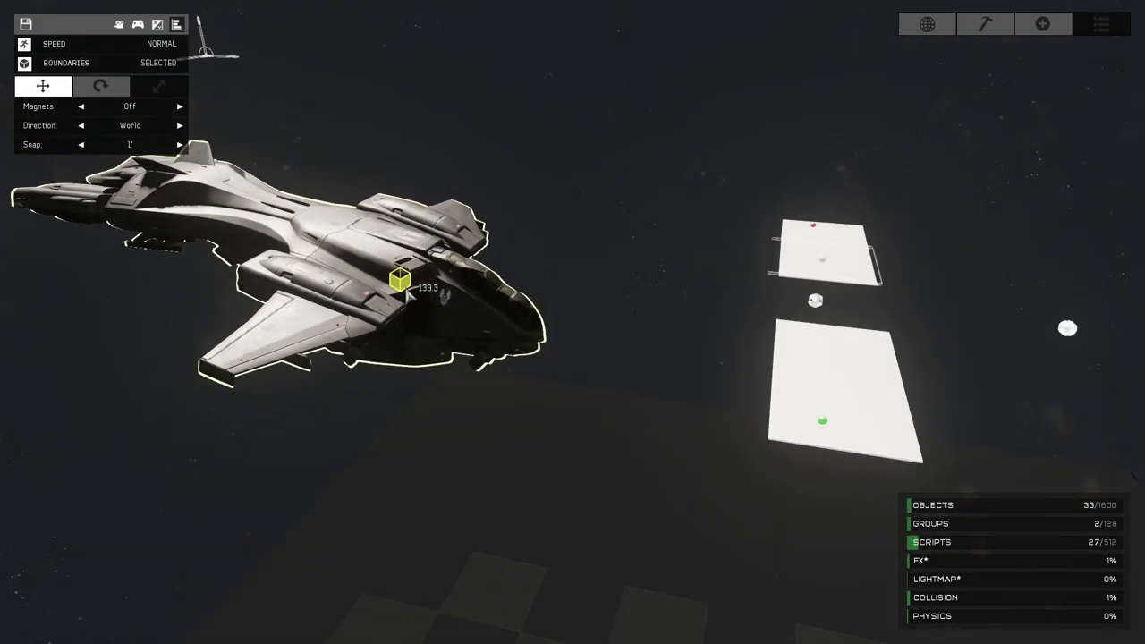
Select the Pelican on its own, adjust its rotation about the origin, and deselect it.
{"action": "left_click", "coordinate": [426, 291]}
{"action": "key", "text": "r"}
{"action": "left_click_drag", "start_coordinate": [475, 265], "coordinate": [545, 292]}
{"action": "left_click", "coordinate": [609, 299]}
Select the 2x2x2 advanced cage joint farthest ahead of the wing plates and activate its move handles.
{"action": "key", "text": "d"}
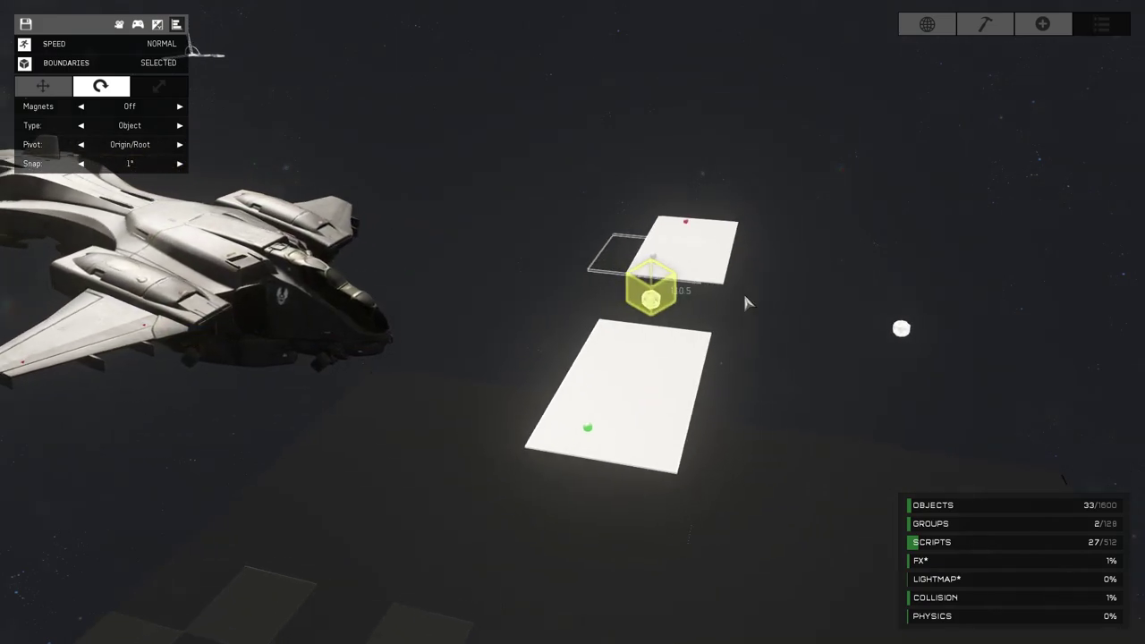
{"action": "key", "text": "w"}
{"action": "right_click_drag", "start_coordinate": [744, 297], "coordinate": [572, 331]}
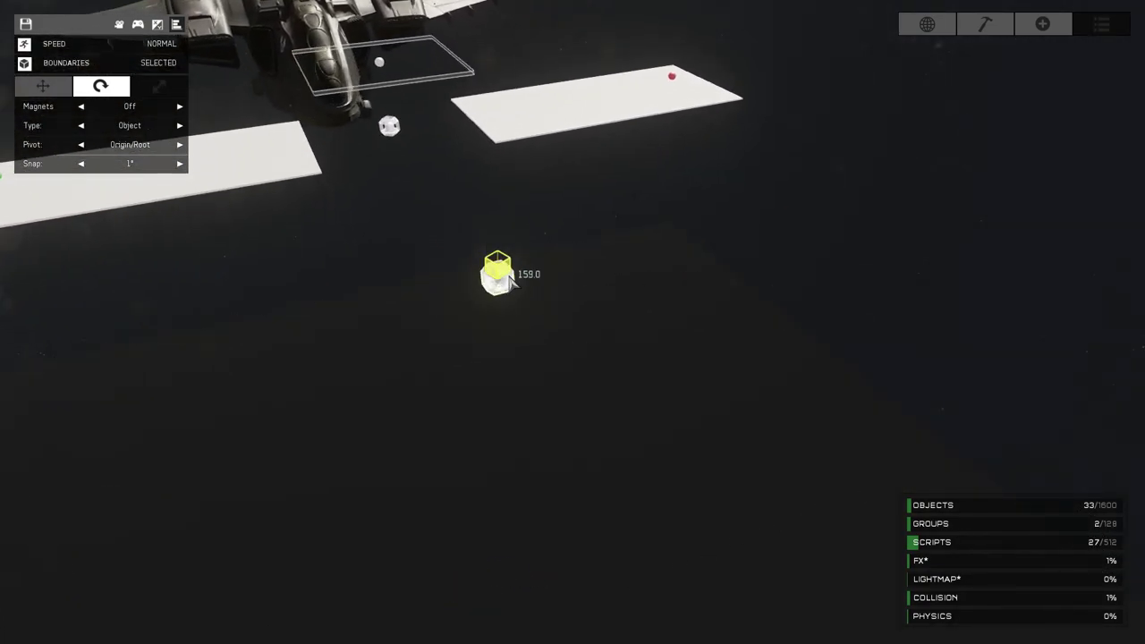
{"action": "left_click", "coordinate": [517, 283]}
{"action": "key", "text": "1"}
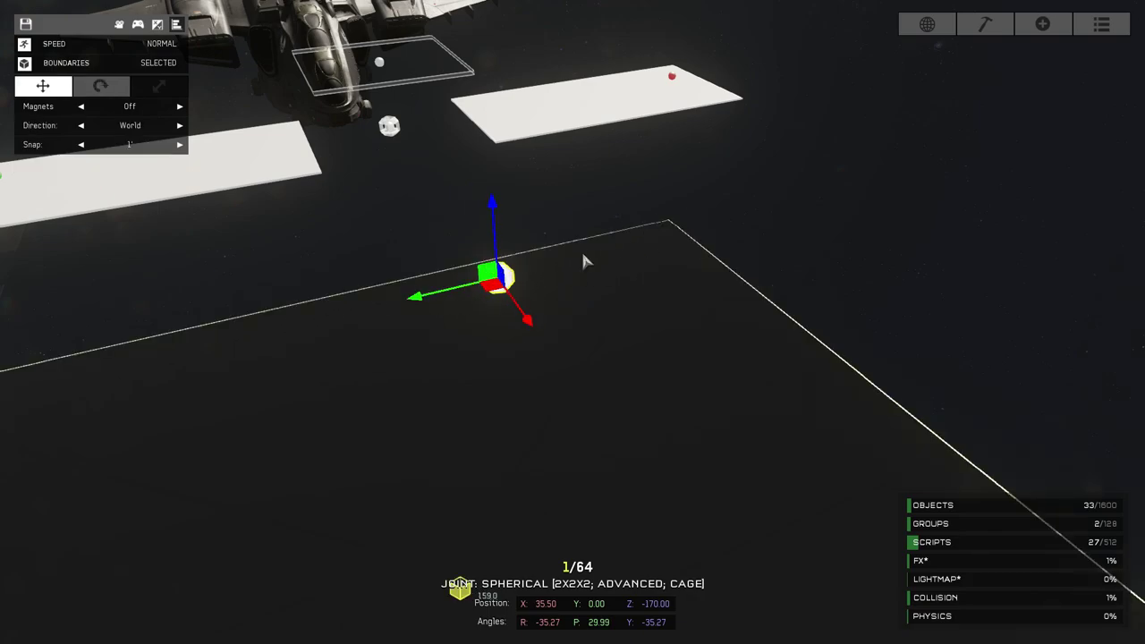
Select the separated Pelican and rotate it about its vertical axis.
{"action": "key", "text": "a"}
{"action": "right_click_drag", "start_coordinate": [583, 259], "coordinate": [572, 332]}
{"action": "key", "text": "w"}
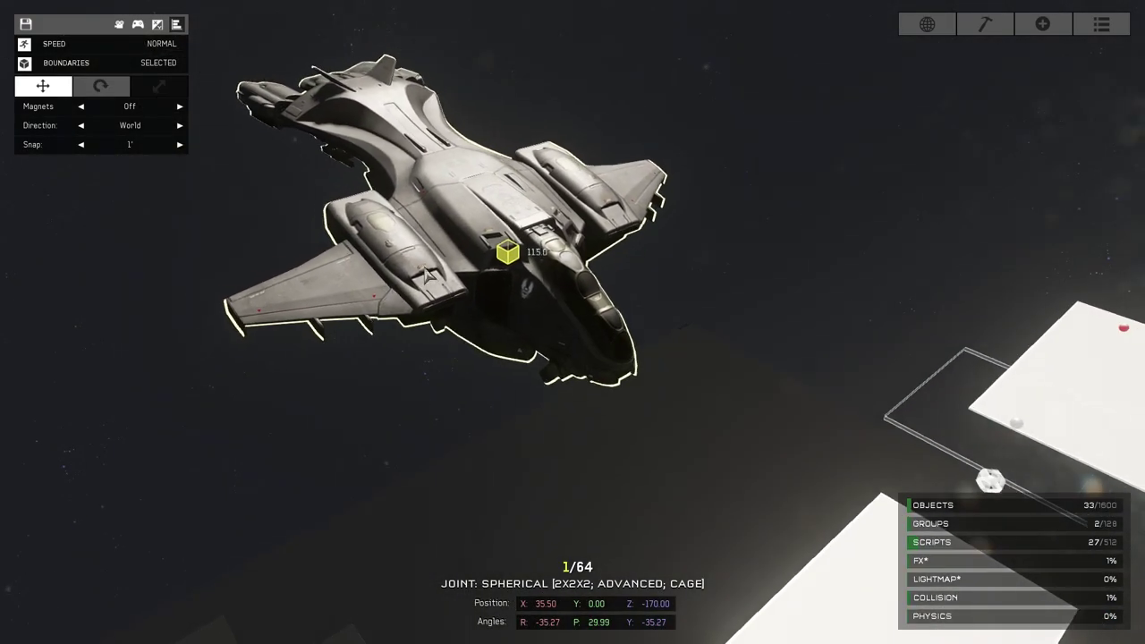
{"action": "left_click", "coordinate": [429, 276]}
{"action": "key", "text": "r"}
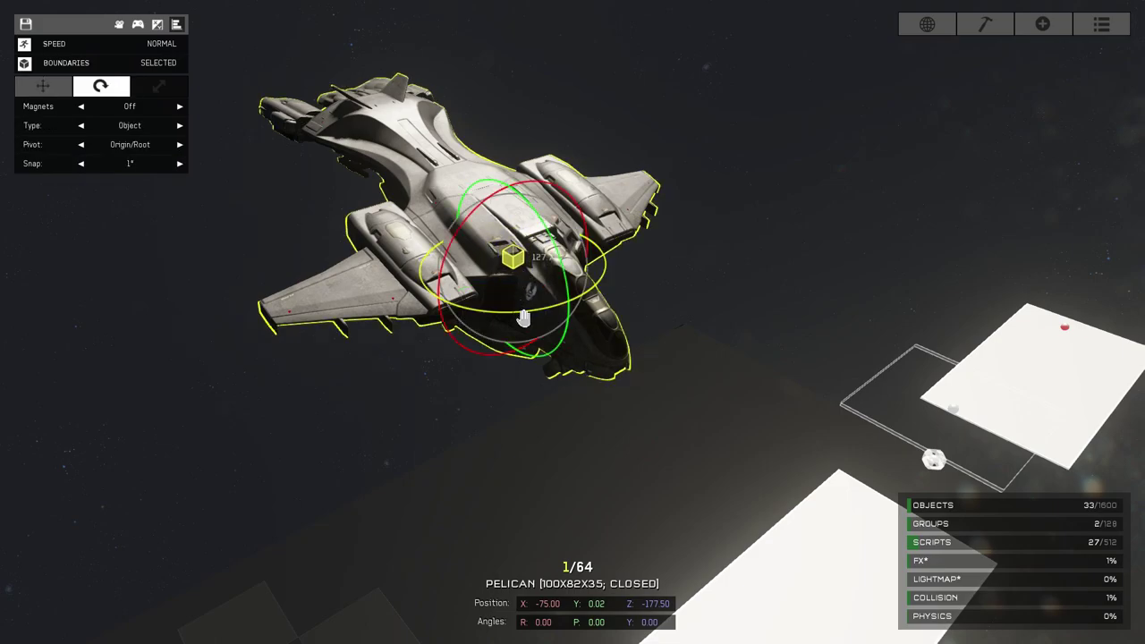
{"action": "mouse_move", "coordinate": [523, 317]}
{"action": "left_mouse_down"}
{"action": "mouse_move", "coordinate": [593, 318]}
{"action": "mouse_move", "coordinate": [580, 306]}
{"action": "mouse_move", "coordinate": [545, 312]}
{"action": "mouse_move", "coordinate": [578, 299]}
{"action": "mouse_move", "coordinate": [530, 306]}
{"action": "left_mouse_up"}
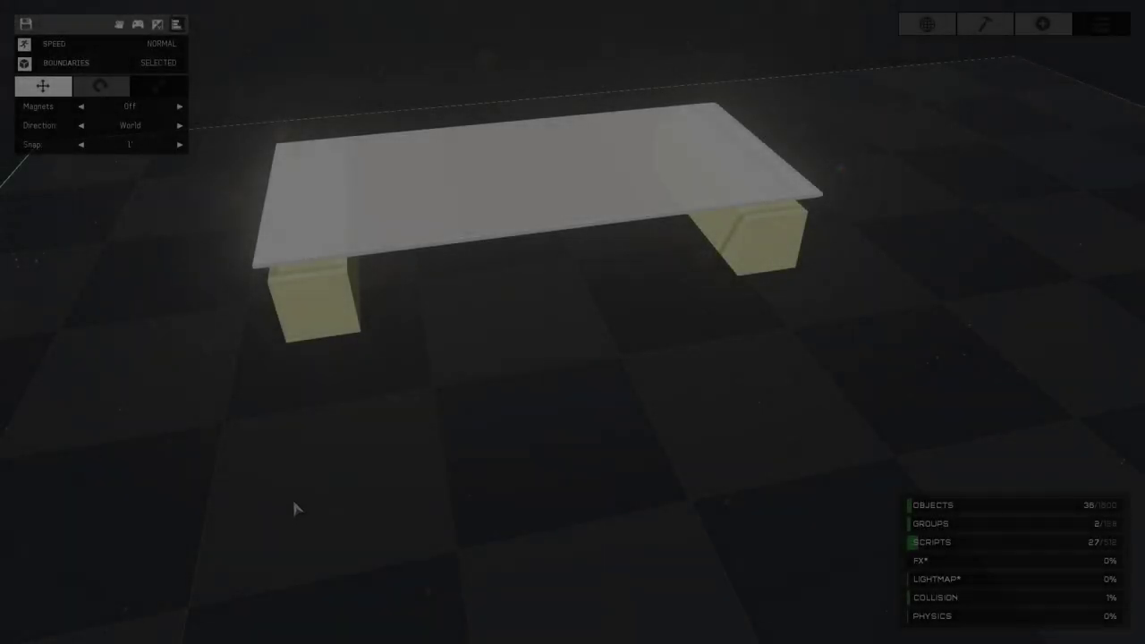
Select the white 16x32 vehicle blocker resting across the two yellow blocks and set its Physics to Phased.
{"action": "left_click", "coordinate": [568, 207]}
{"action": "right_click_drag", "start_coordinate": [632, 376], "coordinate": [573, 336]}
{"action": "key", "text": "w"}
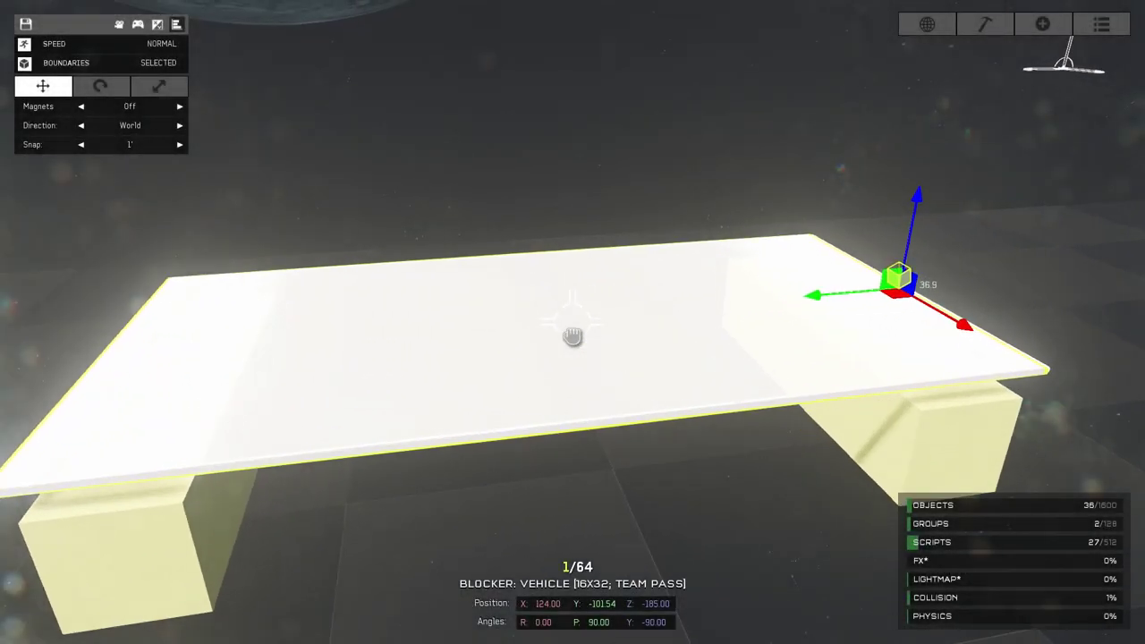
{"action": "scroll", "coordinate": [573, 335], "scroll_direction": "down", "scroll_amount": 3}
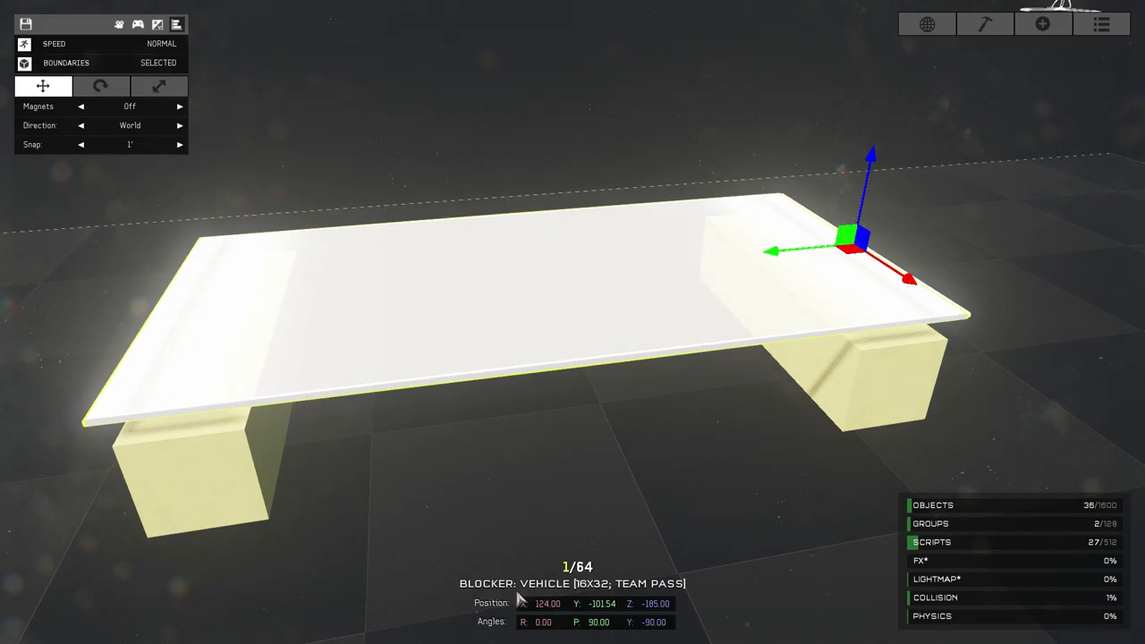
{"action": "left_click", "coordinate": [1102, 26]}
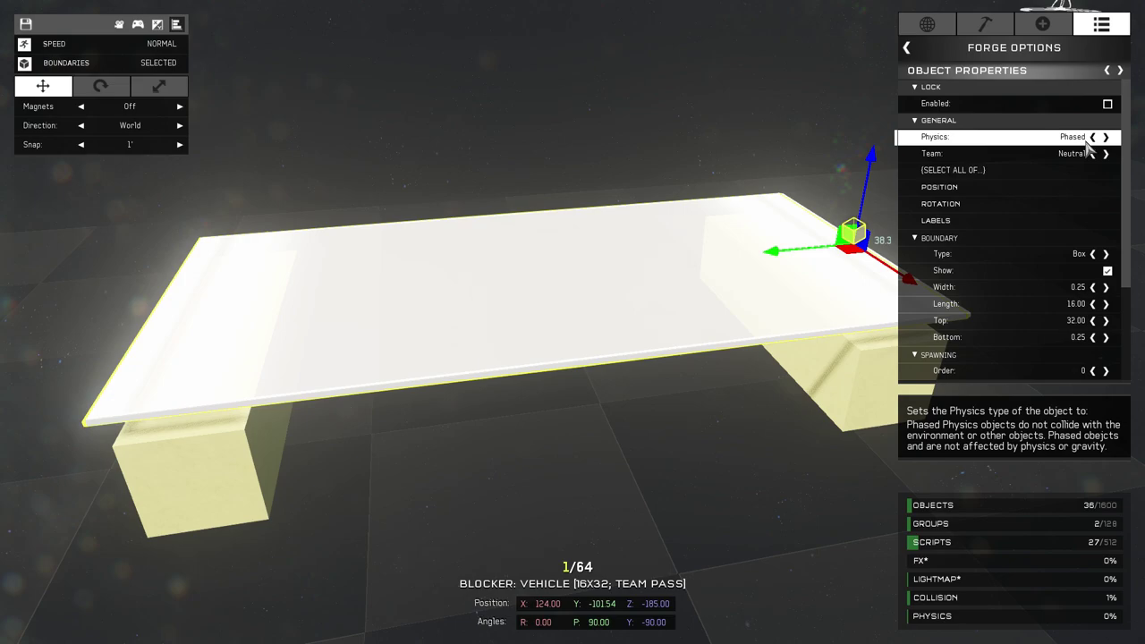
Enter player mode and walk and jump at the phased blocker to test its collision.
{"action": "key", "text": "Tab"}
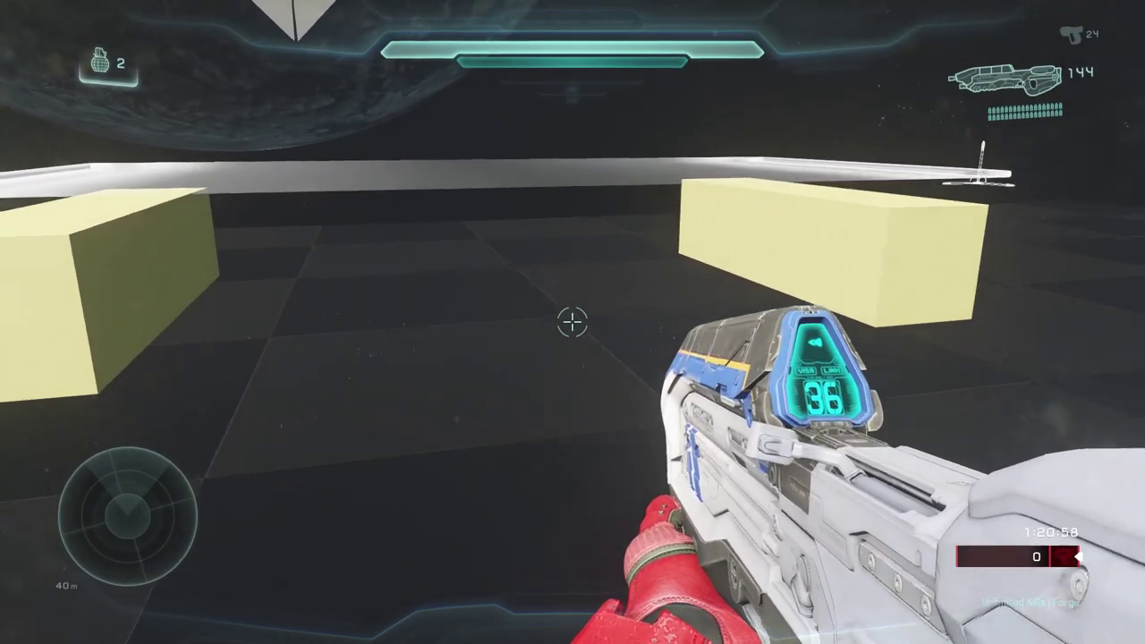
{"action": "key", "text": "w"}
{"action": "key", "text": "space"}
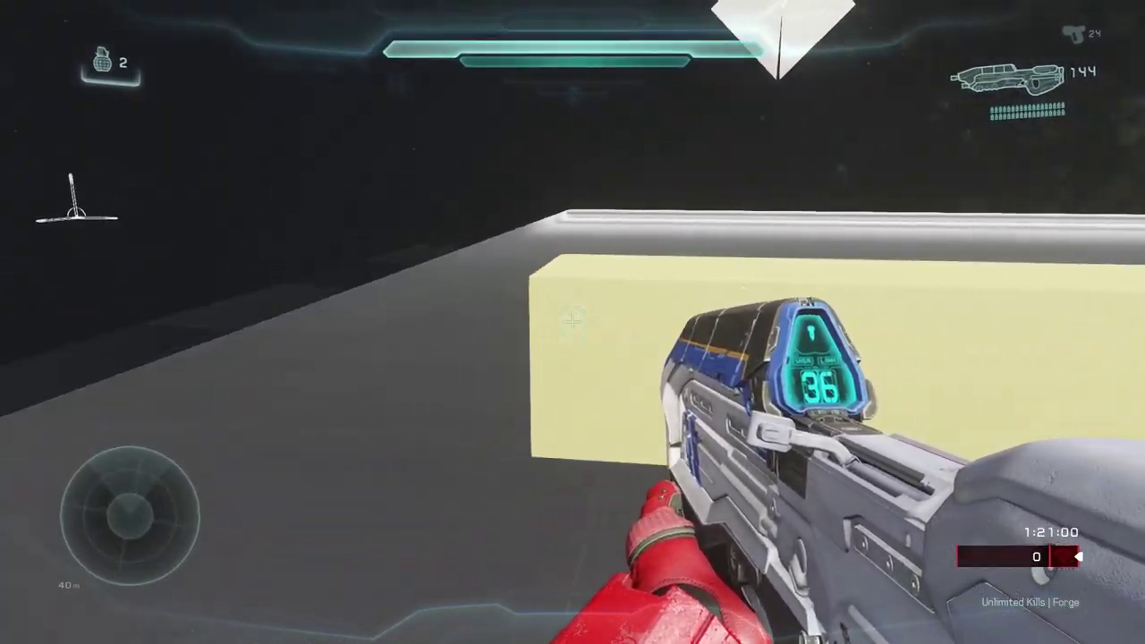
{"action": "key", "text": "w"}
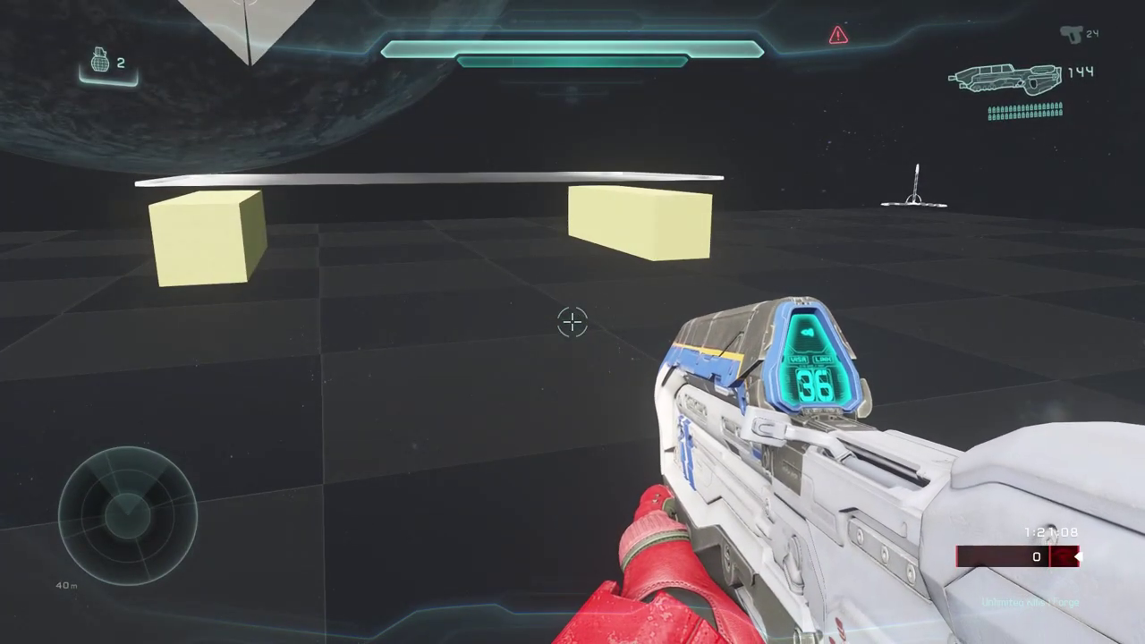
Return to Forge editing and set the white vehicle blocker's Physics to Normal.
{"action": "key", "text": "v"}
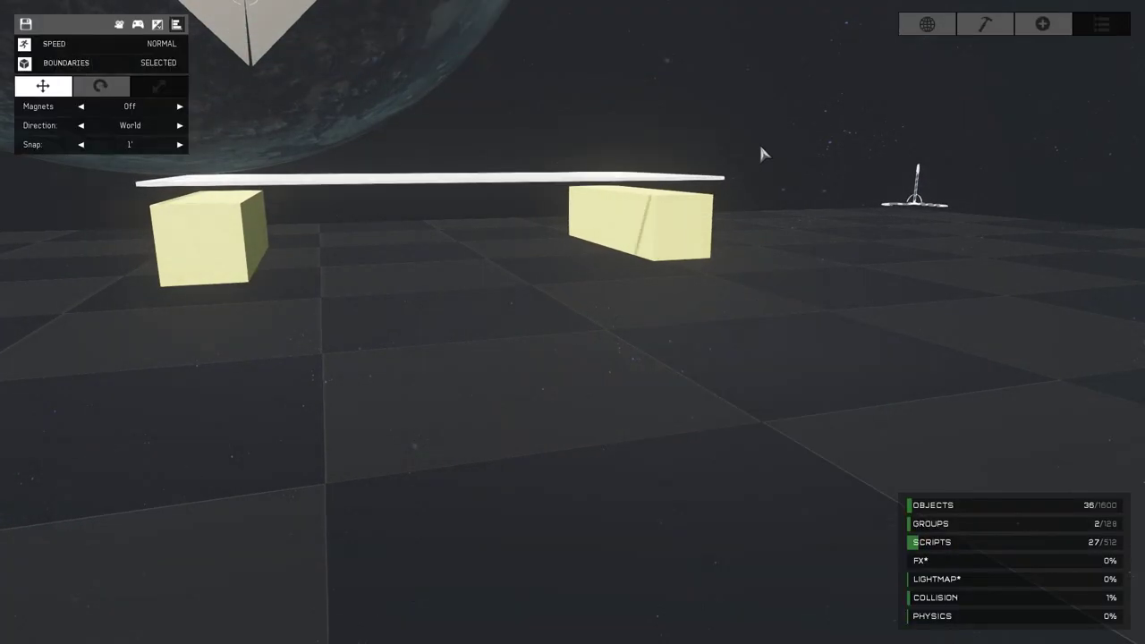
{"action": "right_click_drag", "start_coordinate": [760, 147], "coordinate": [718, 144]}
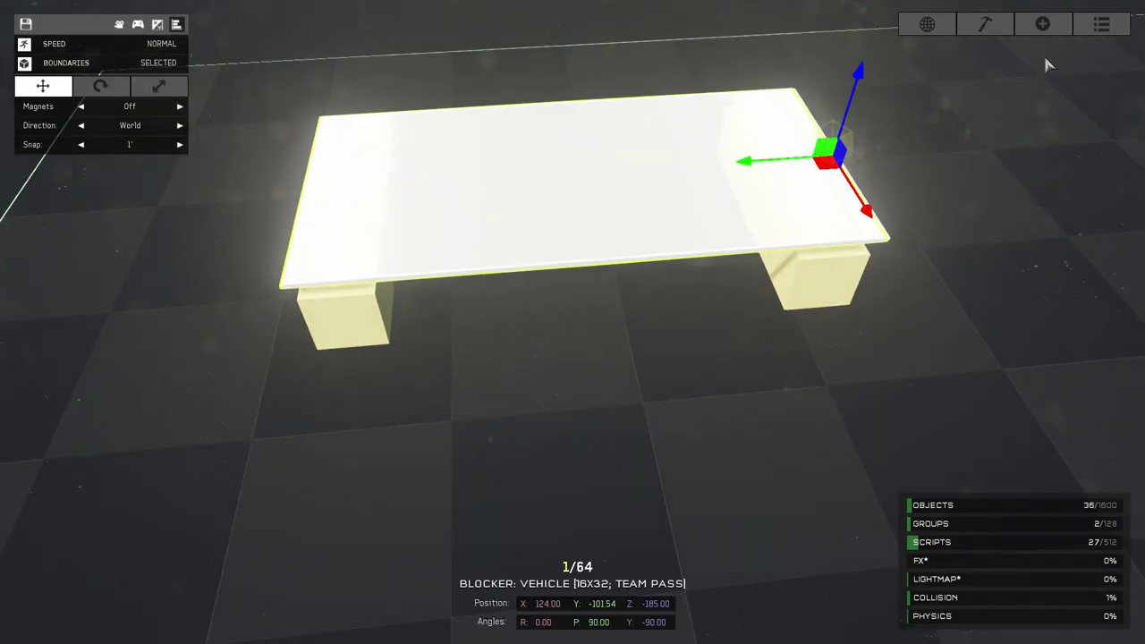
{"action": "left_click", "coordinate": [1089, 33]}
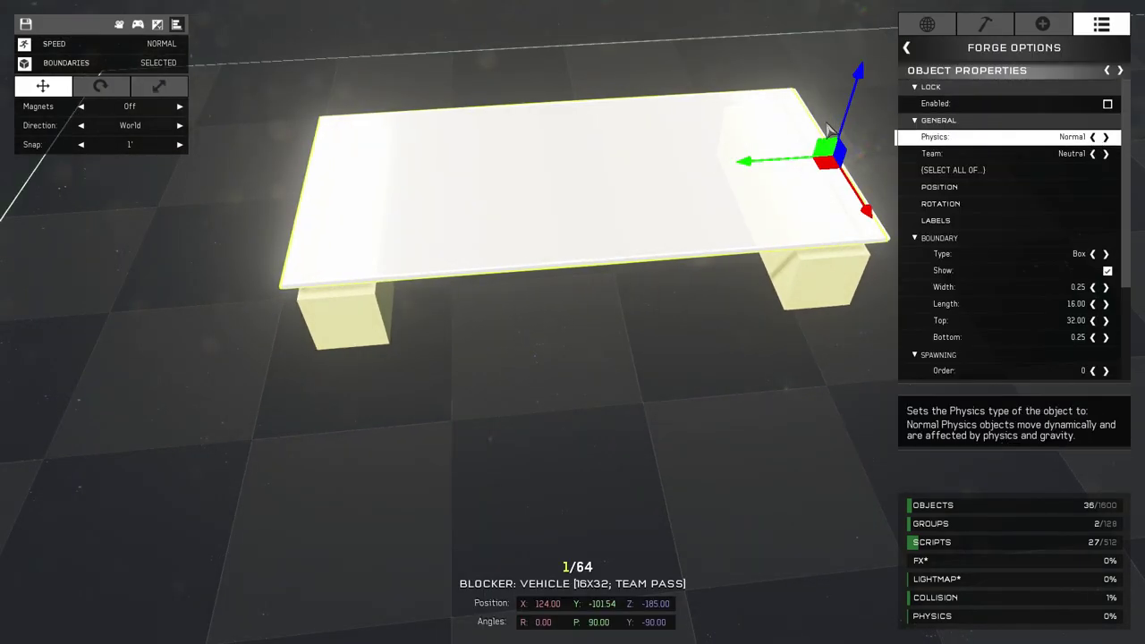
{"action": "key", "text": "Escape"}
Switch to player mode and test the Normal-physics blocker by walking and jumping around the yellow blocks.
{"action": "key", "text": "v"}
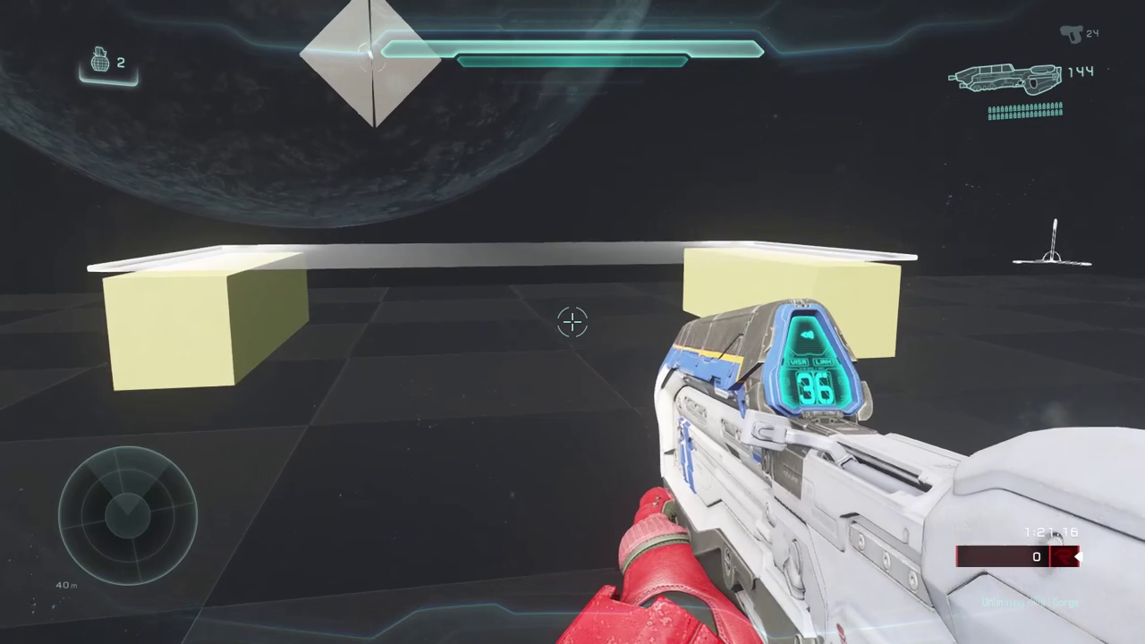
{"action": "key", "text": "a"}
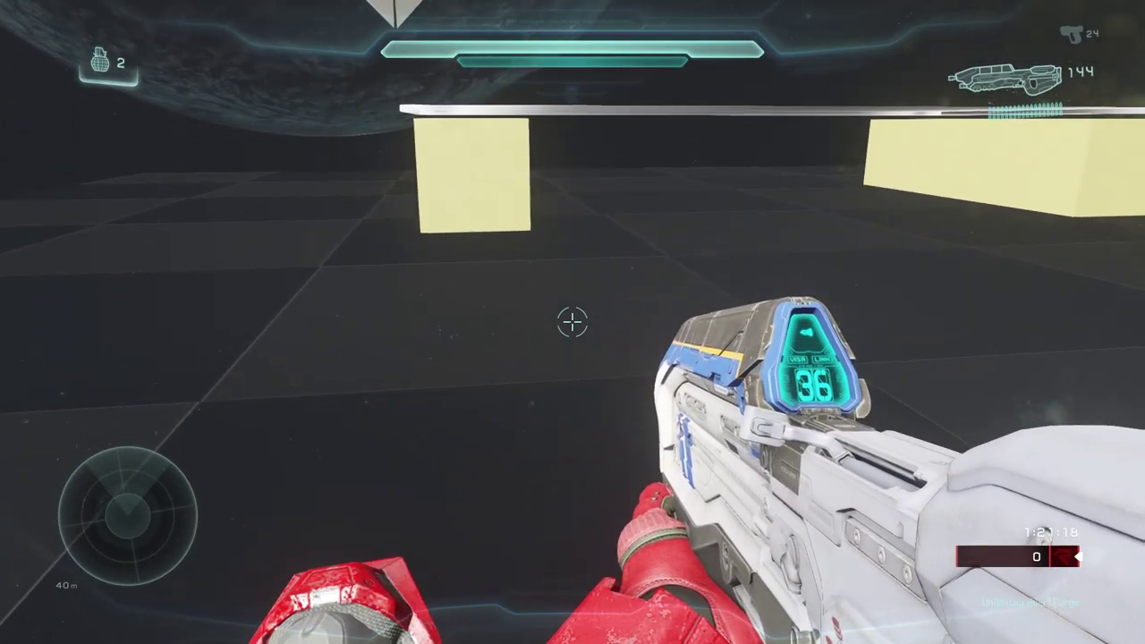
{"action": "key", "text": "w"}
{"action": "key", "text": "space"}
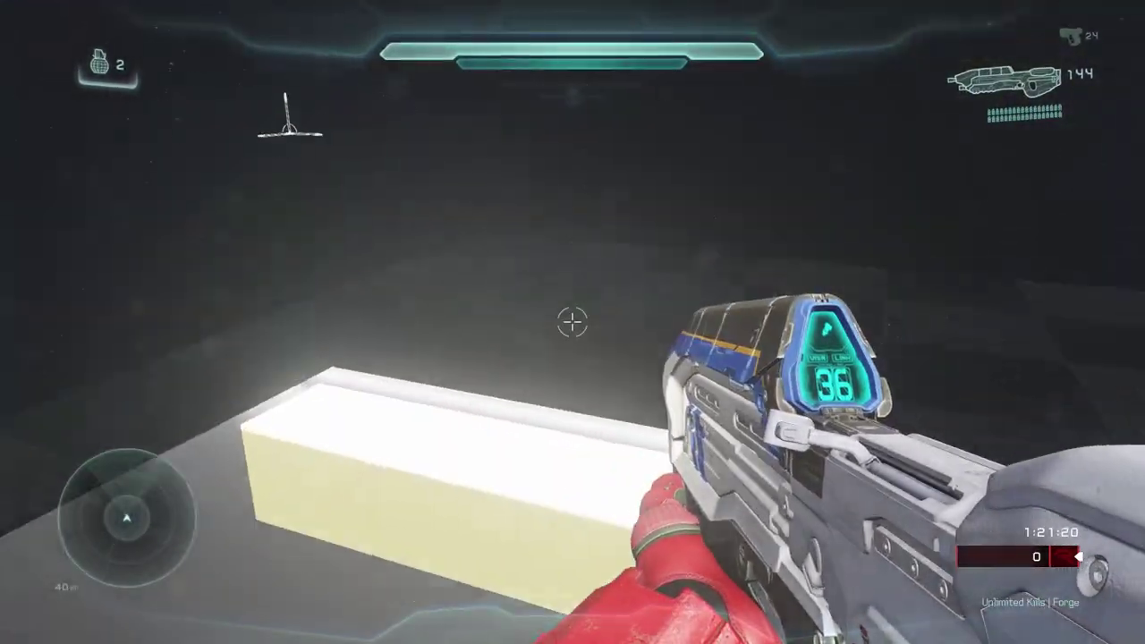
{"action": "key", "text": "w"}
{"action": "key", "text": "space"}
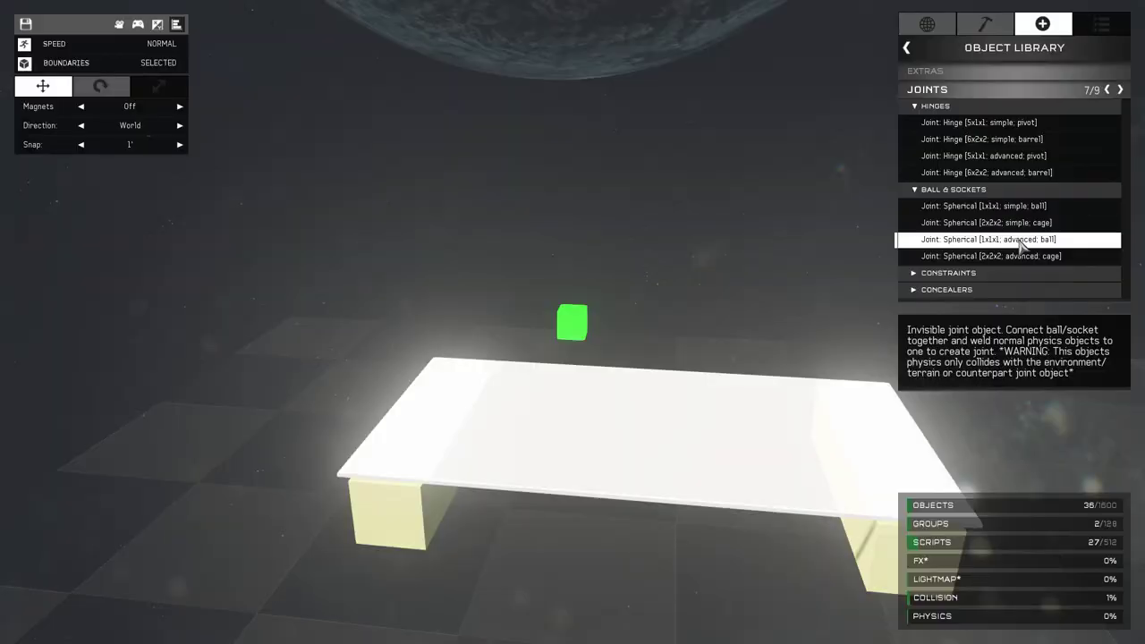
Spawn a Joint: Spherical [1x1x1; simple; ball] above the white blocker and set its Physics to Normal.
{"action": "left_click", "coordinate": [1017, 208]}
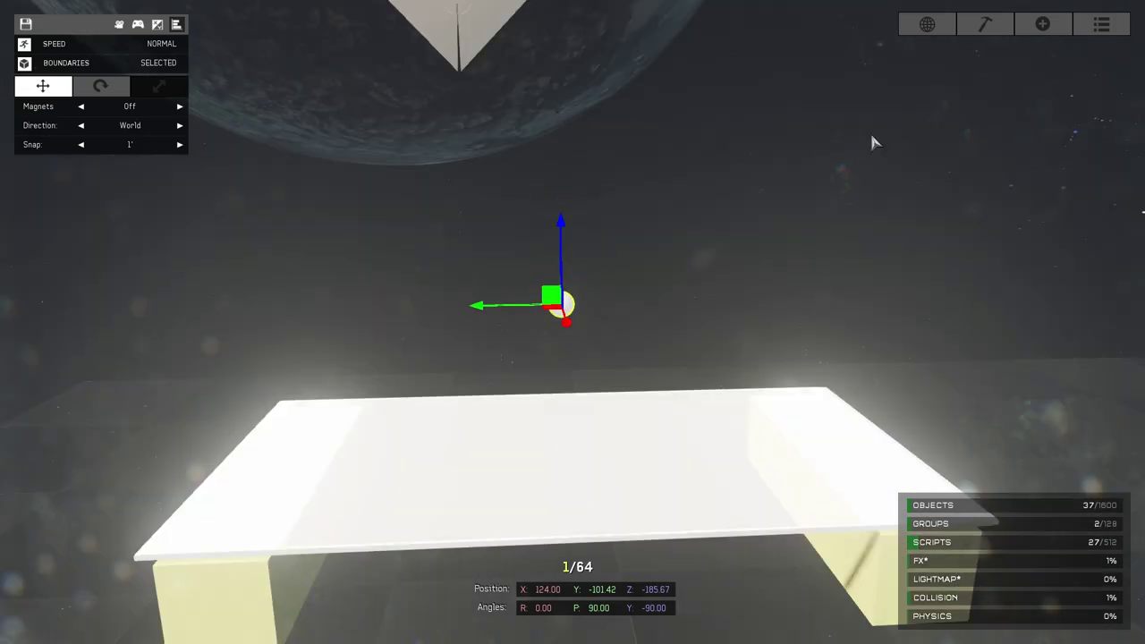
{"action": "left_click", "coordinate": [1096, 27]}
{"action": "left_click", "coordinate": [1107, 204]}
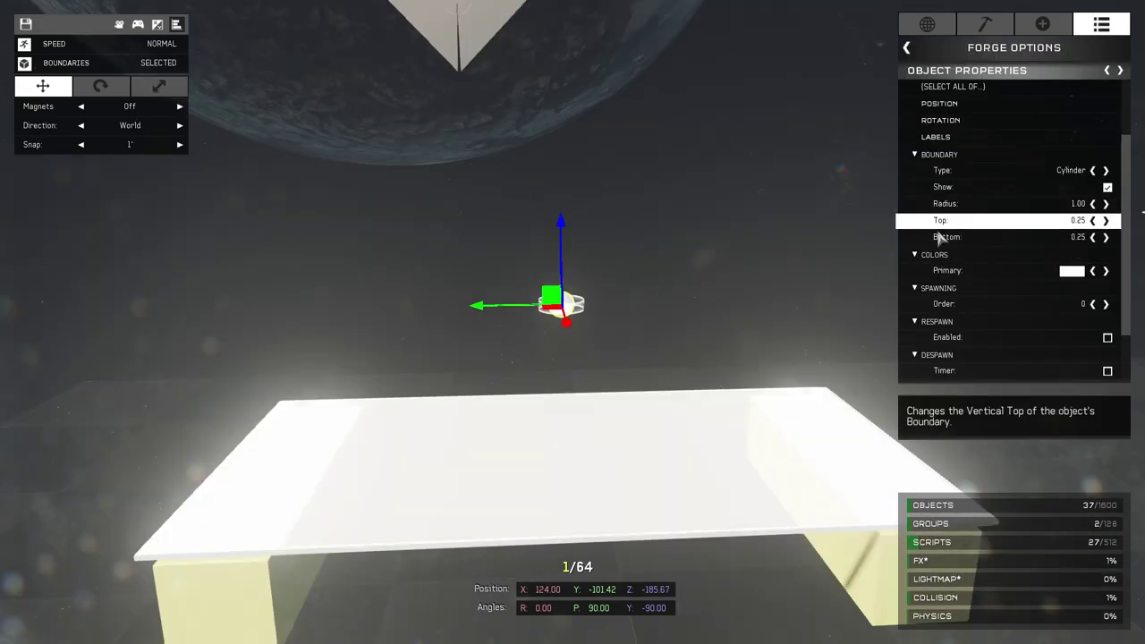
{"action": "scroll", "coordinate": [1073, 224], "scroll_direction": "up", "scroll_amount": 3}
{"action": "left_click", "coordinate": [1097, 140]}
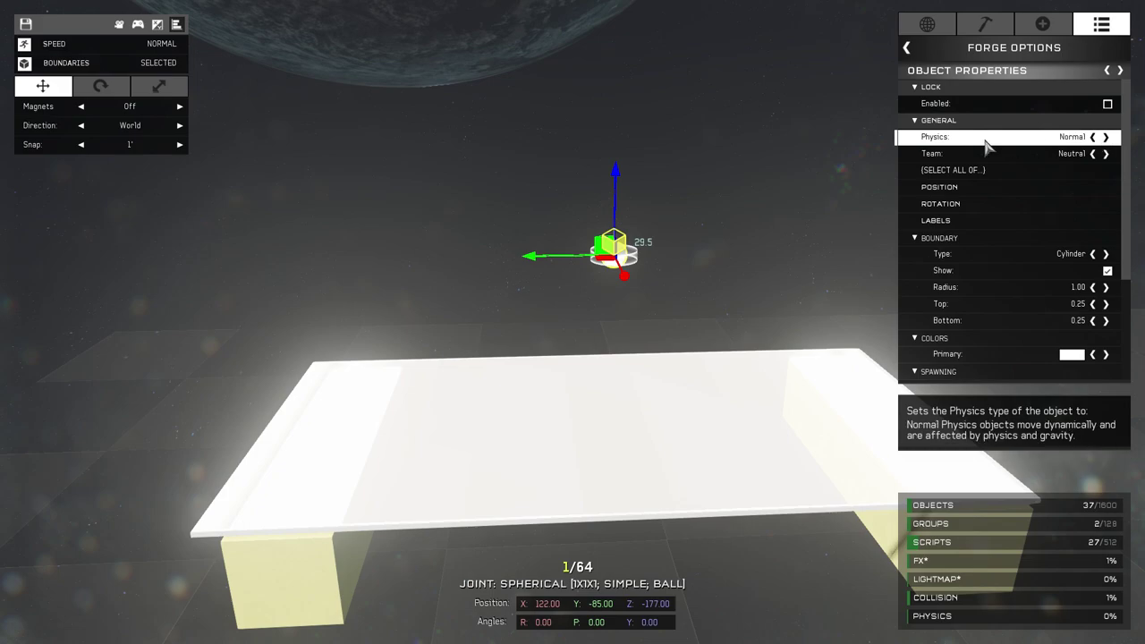
Rotate the central Joint: Spherical [1x1x1; advanced; ball] between the wing plates to a 1° roll.
{"action": "left_click", "coordinate": [754, 171]}
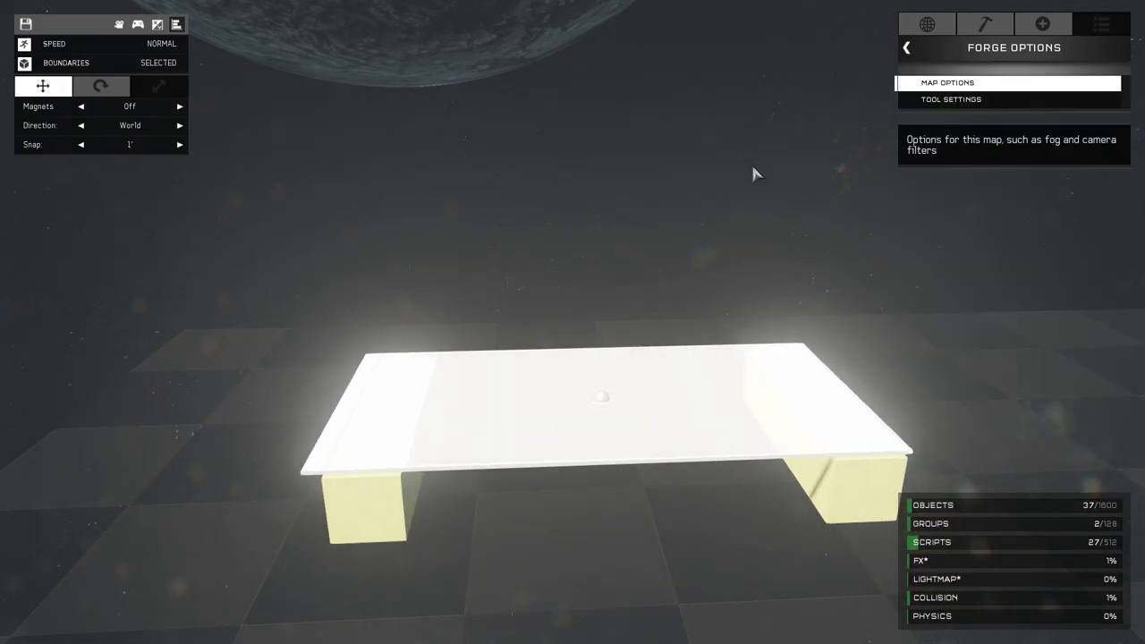
{"action": "right_click_drag", "start_coordinate": [752, 168], "coordinate": [572, 333]}
{"action": "key", "text": "w"}
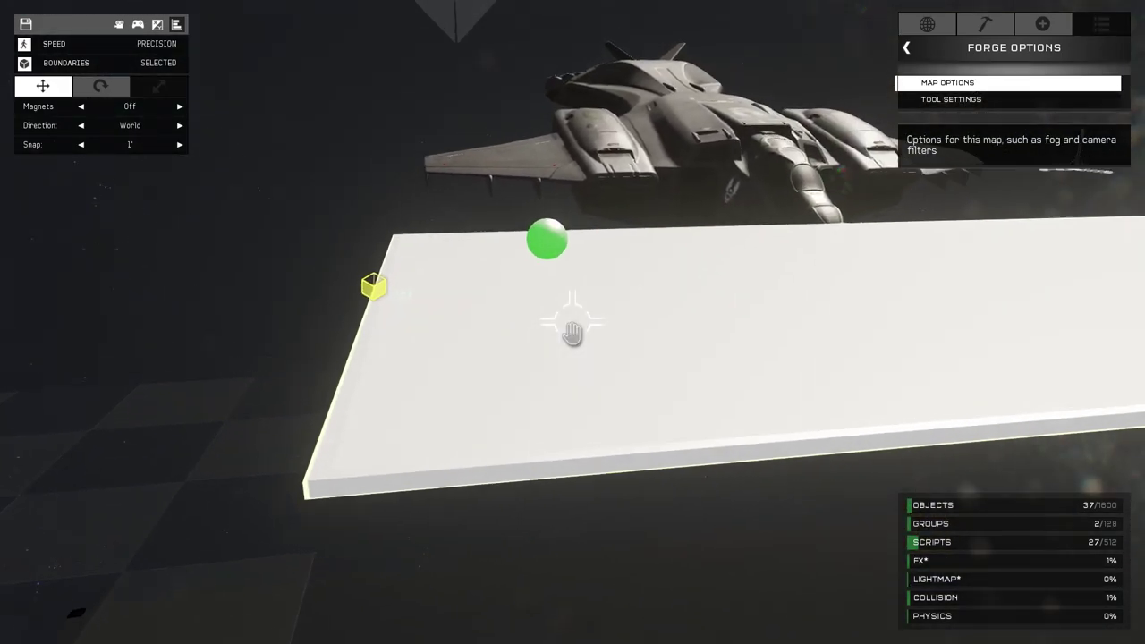
{"action": "right_click_drag", "start_coordinate": [572, 333], "coordinate": [572, 329]}
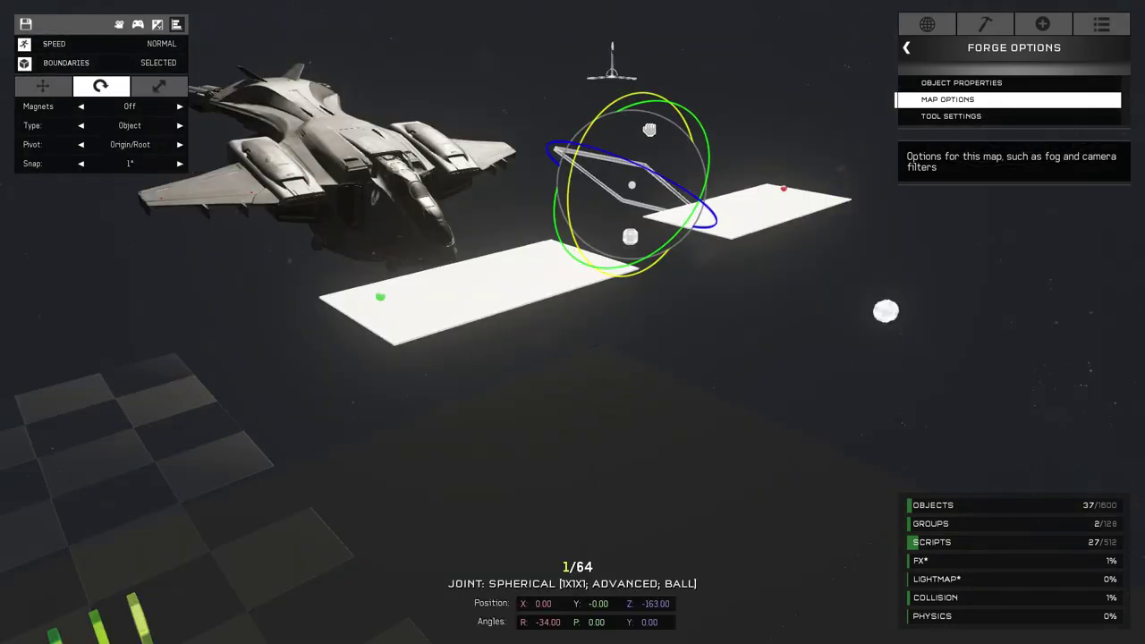
{"action": "left_click_drag", "start_coordinate": [649, 130], "coordinate": [600, 154]}
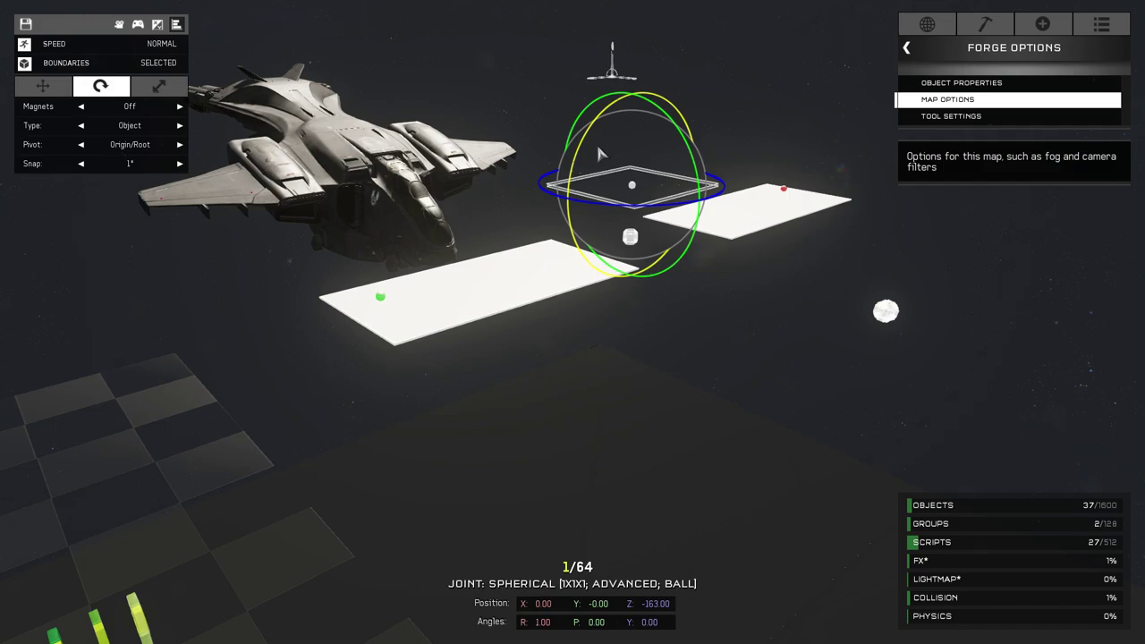
Select the green simple spherical joint on the near wing plate in translation mode and clear the selection.
{"action": "left_click", "coordinate": [384, 298]}
{"action": "key", "text": "1"}
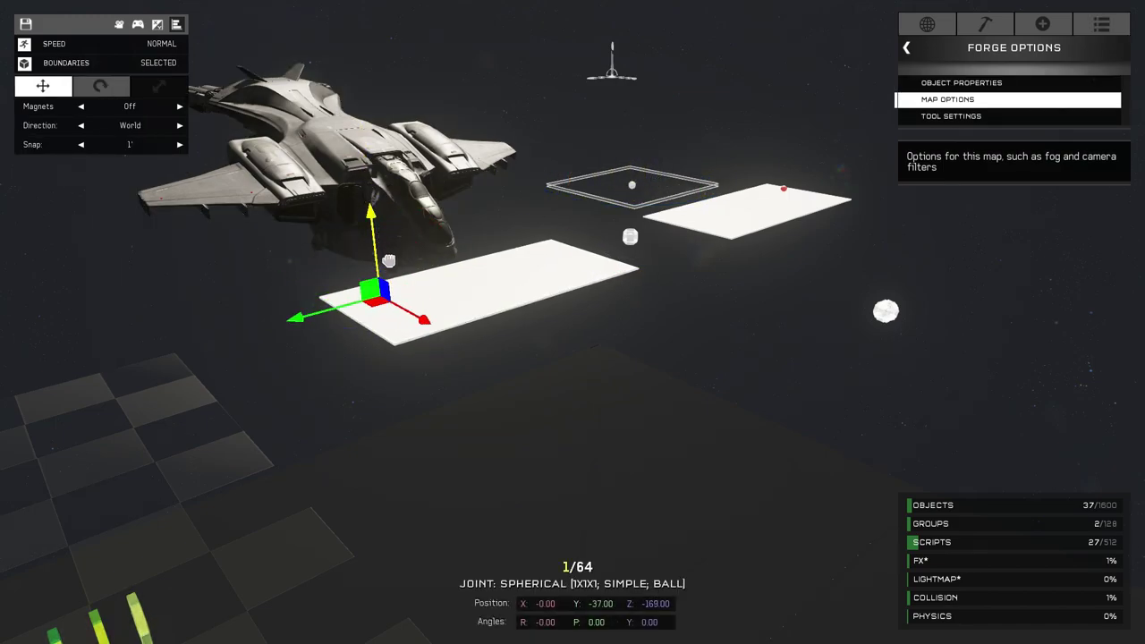
{"action": "left_click", "coordinate": [708, 282]}
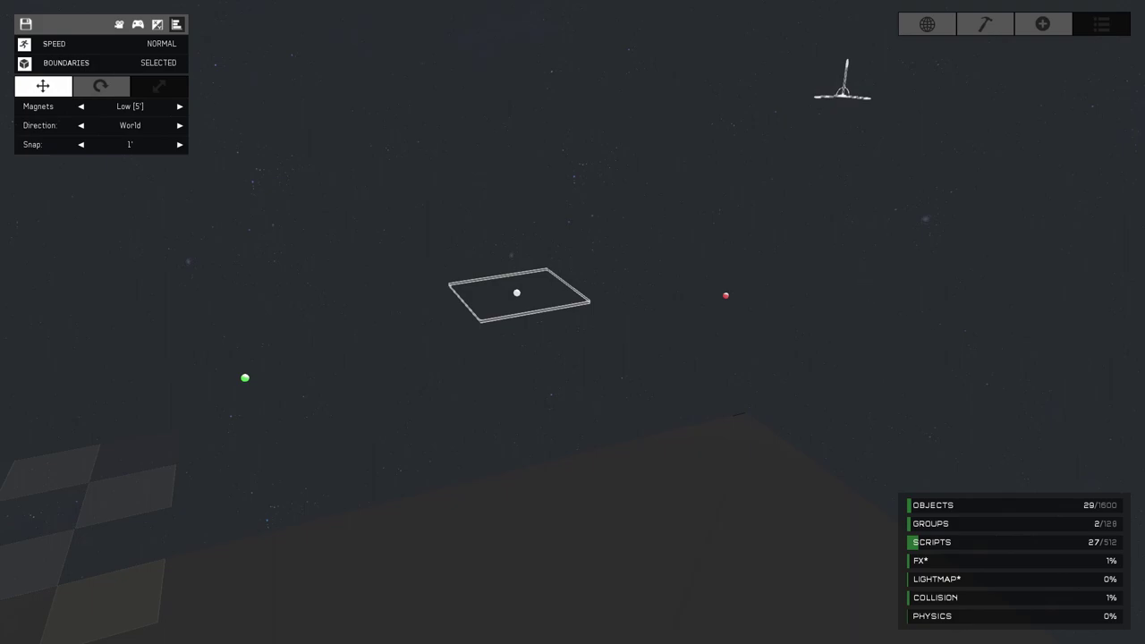
Enable map scripting and watch how the red and green joints respond to the central spherical joint's scripted rotation.
{"action": "key", "text": "w"}
{"action": "key", "text": "s"}
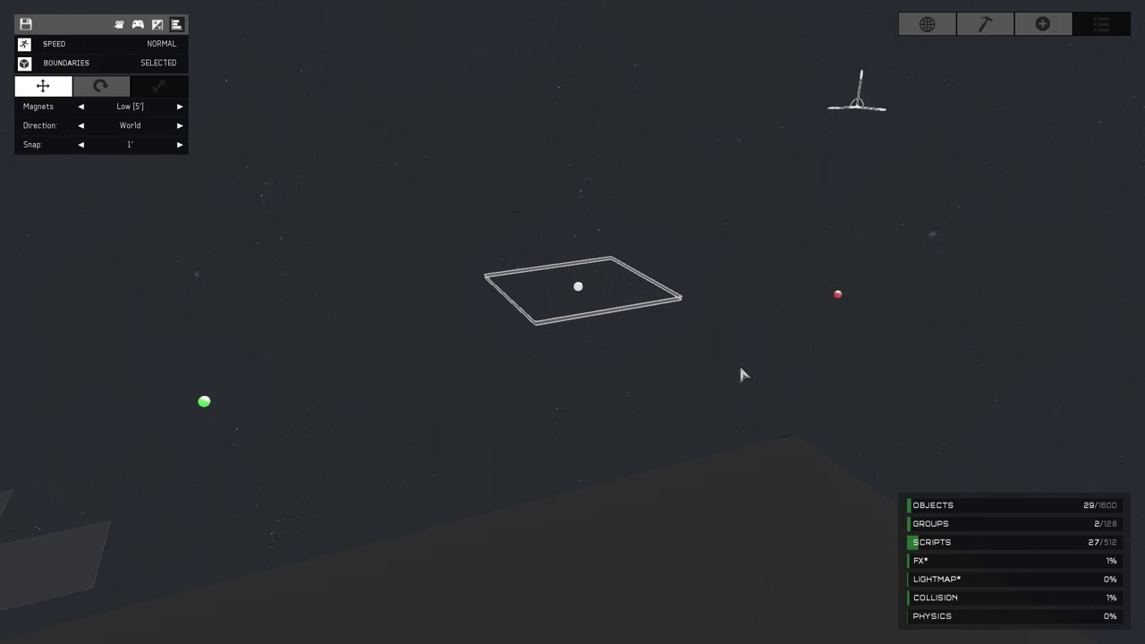
{"action": "left_click", "coordinate": [930, 27]}
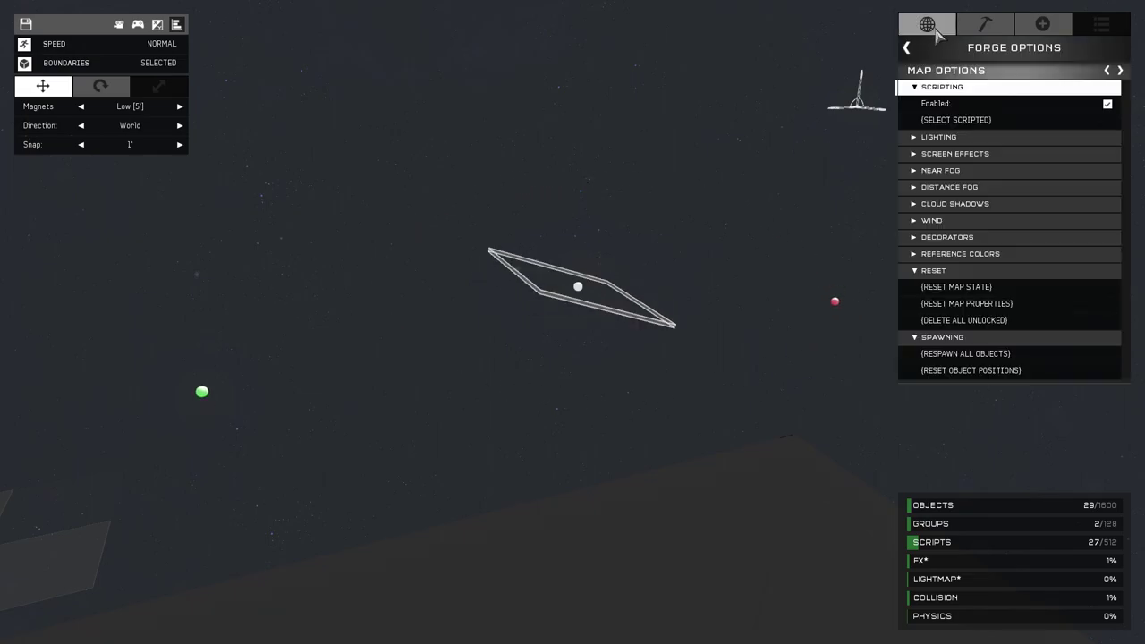
{"action": "left_click", "coordinate": [933, 28]}
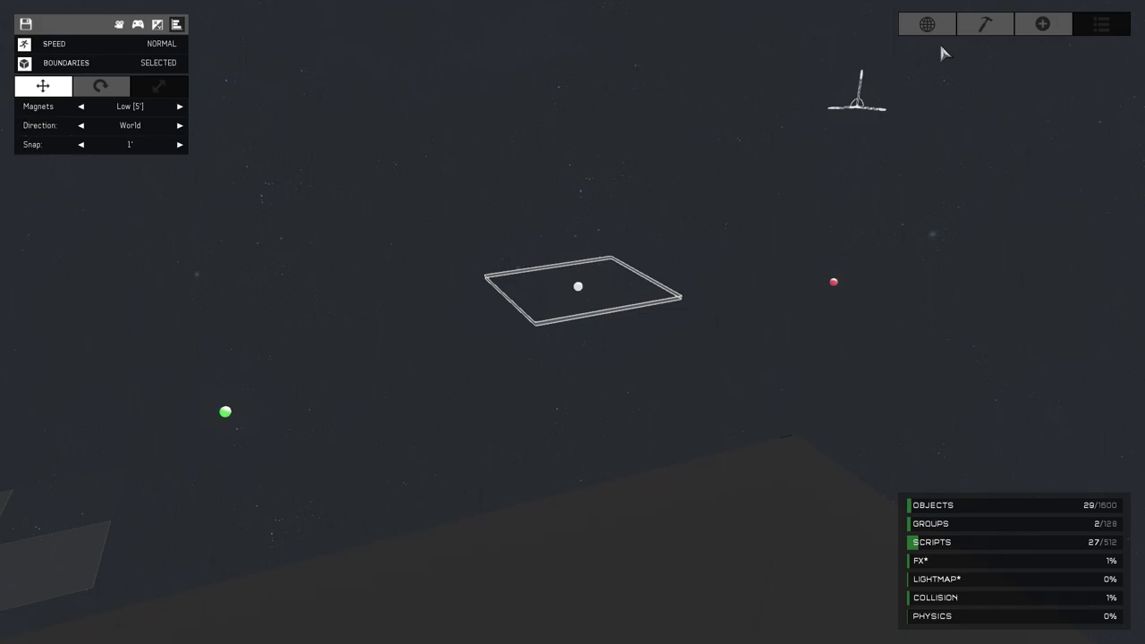
{"action": "left_click", "coordinate": [939, 34]}
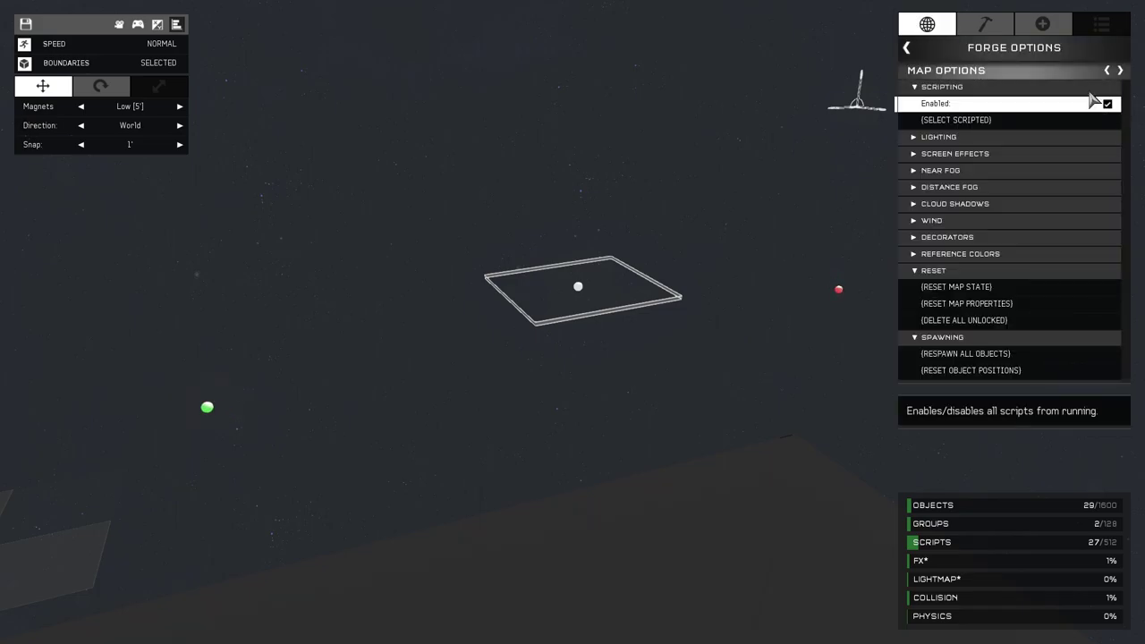
{"action": "left_click", "coordinate": [943, 34]}
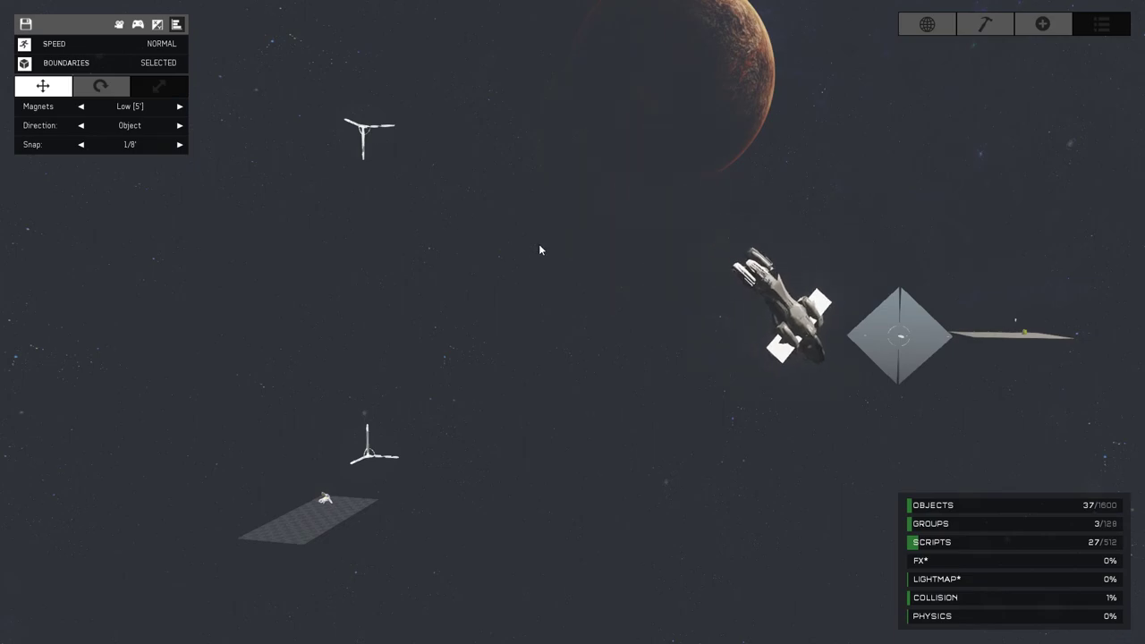
Circle around the aircraft in flight and examine how its wing plates and joints follow the scripted motion.
{"action": "right_click_drag", "start_coordinate": [540, 249], "coordinate": [573, 333]}
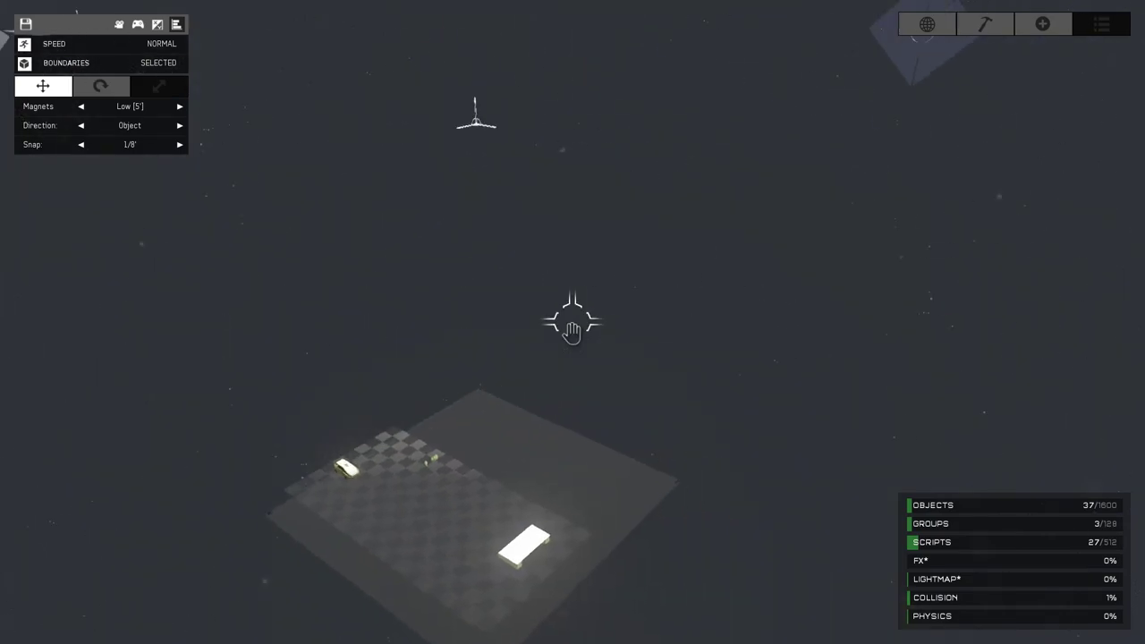
{"action": "key", "text": "w"}
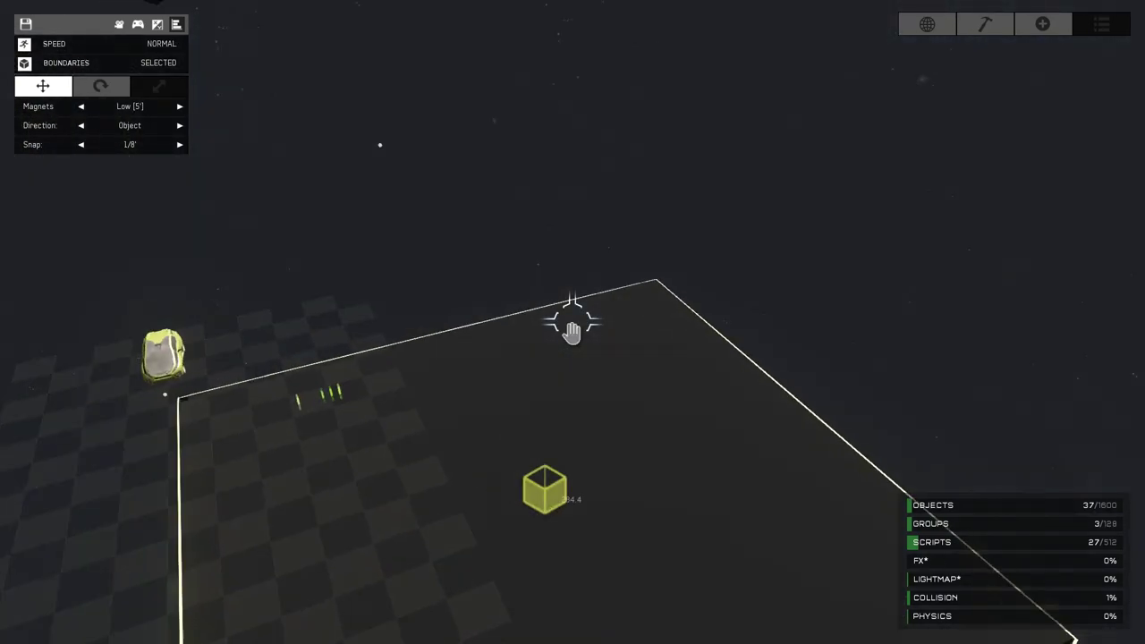
{"action": "key", "text": "s"}
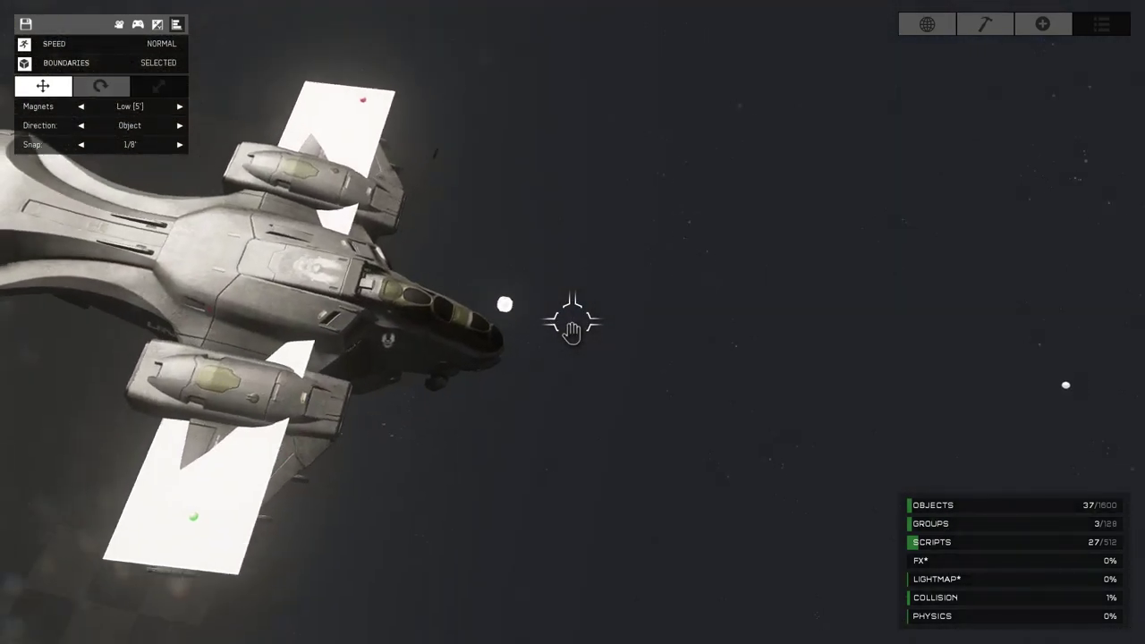
{"action": "key", "text": "s"}
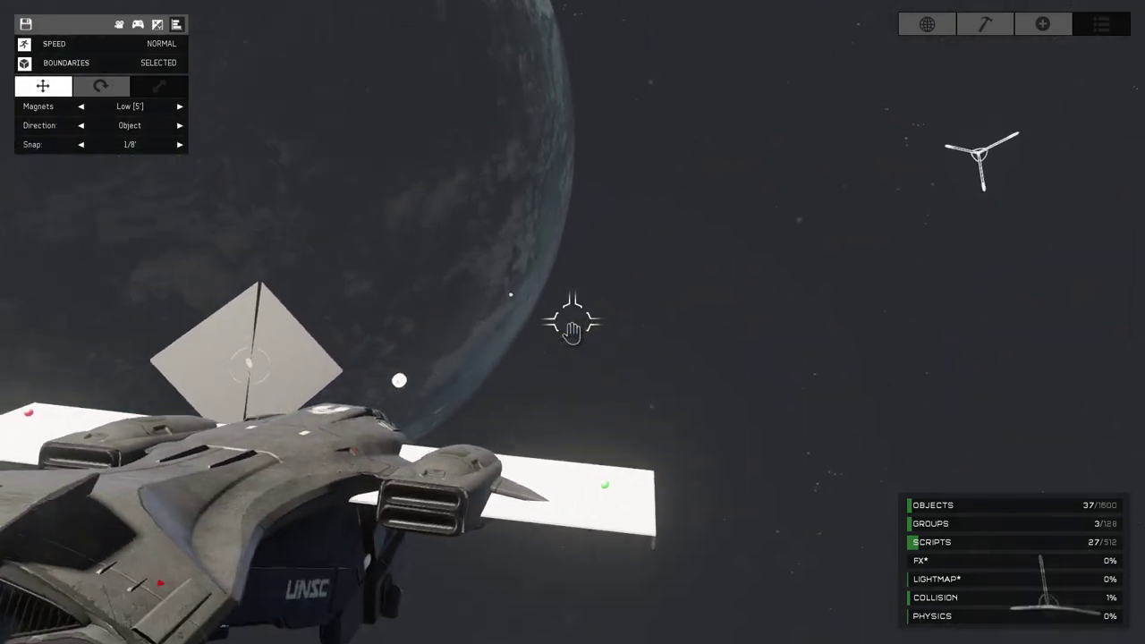
{"action": "key", "text": "s"}
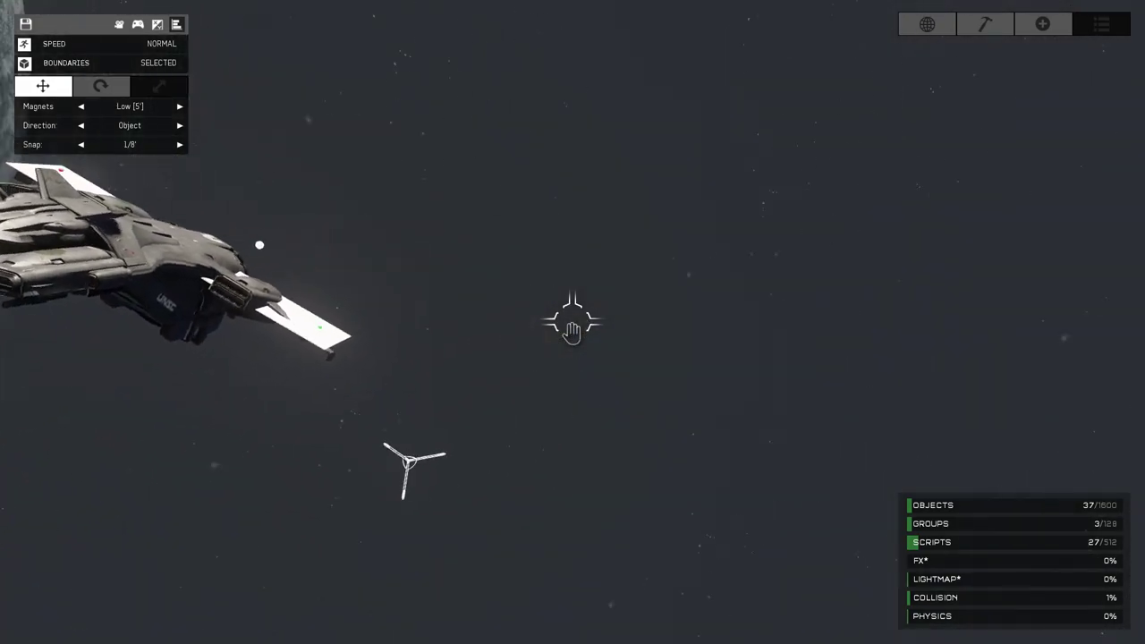
{"action": "key", "text": "w"}
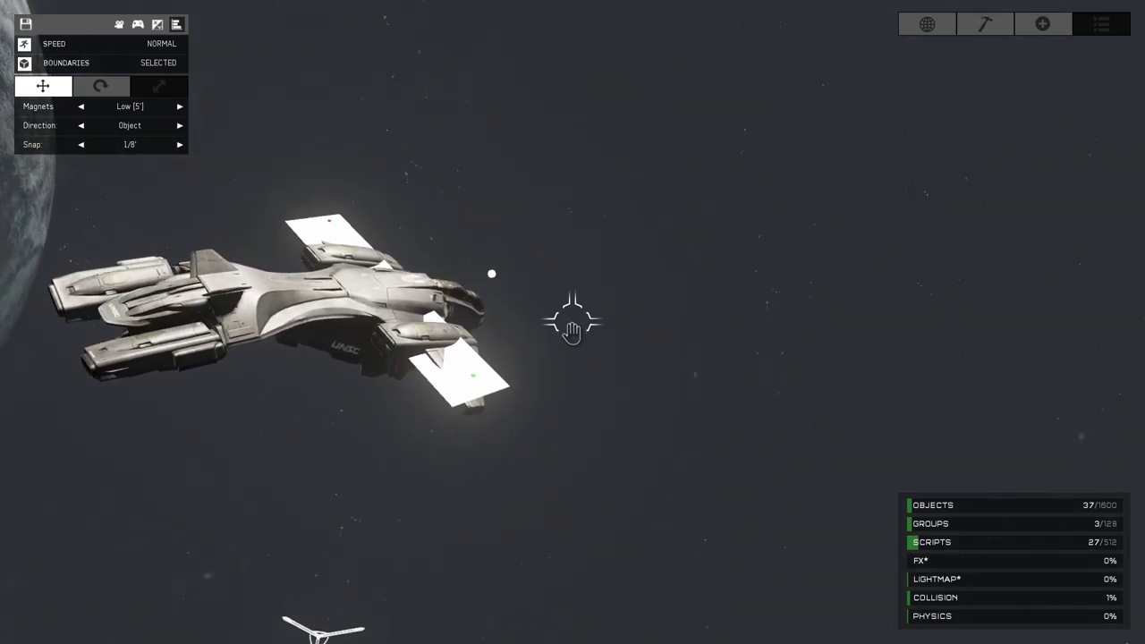
{"action": "key", "text": "d"}
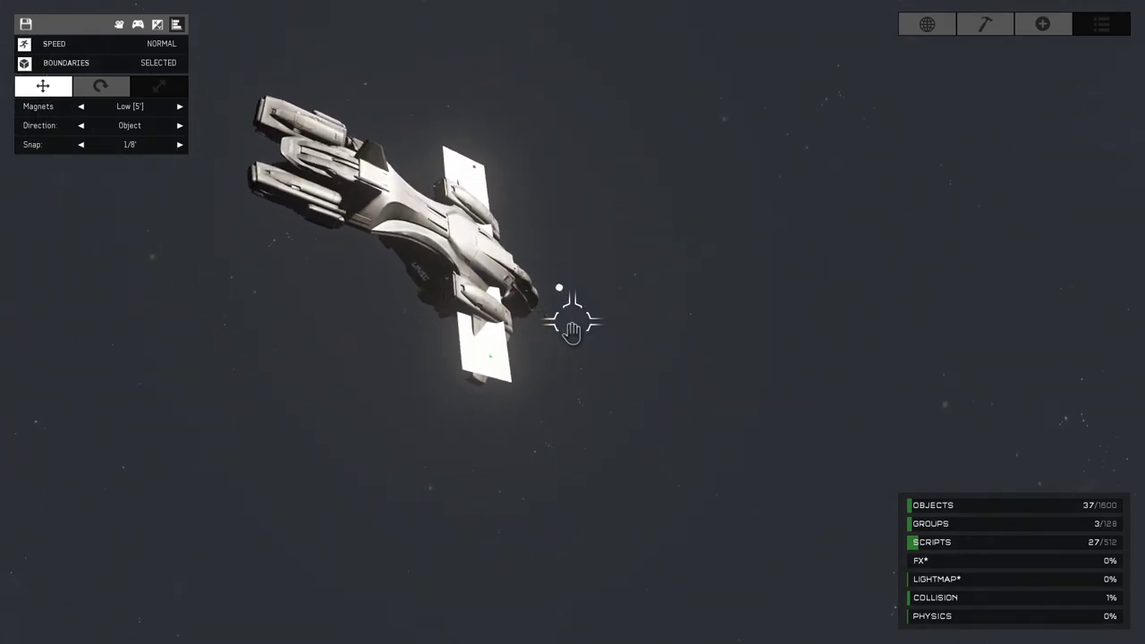
{"action": "key", "text": "a"}
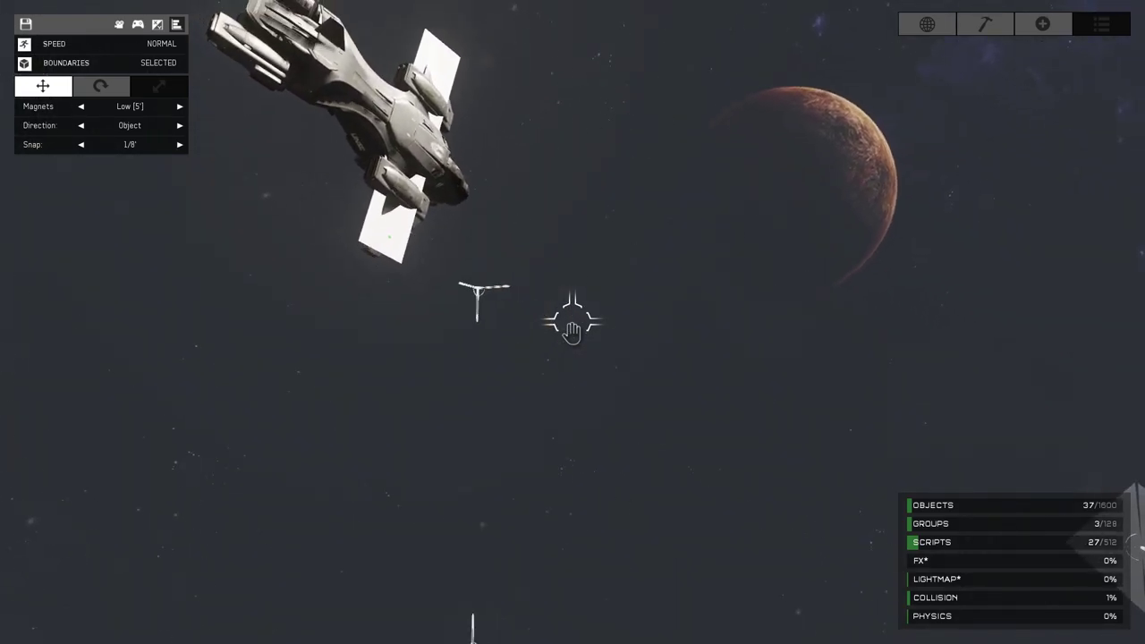
{"action": "key", "text": "a"}
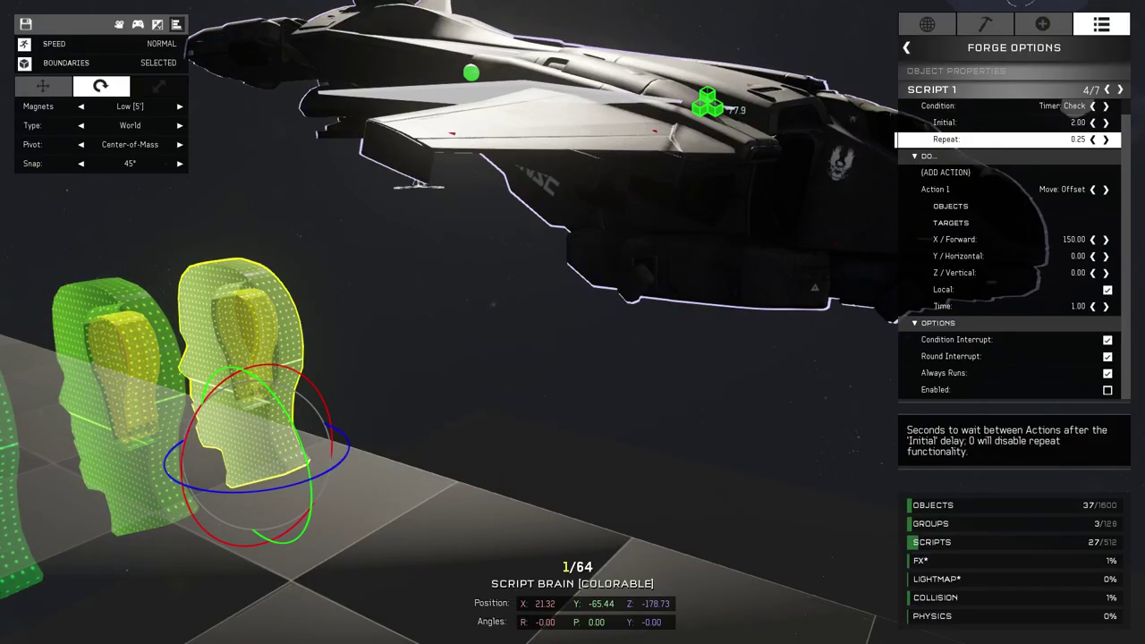
Open Script 1 of the selected script brain, setting its timer Repeat to 0.00 and the Move: Offset X / Forward distance to 600.
{"action": "key", "text": "Down"}
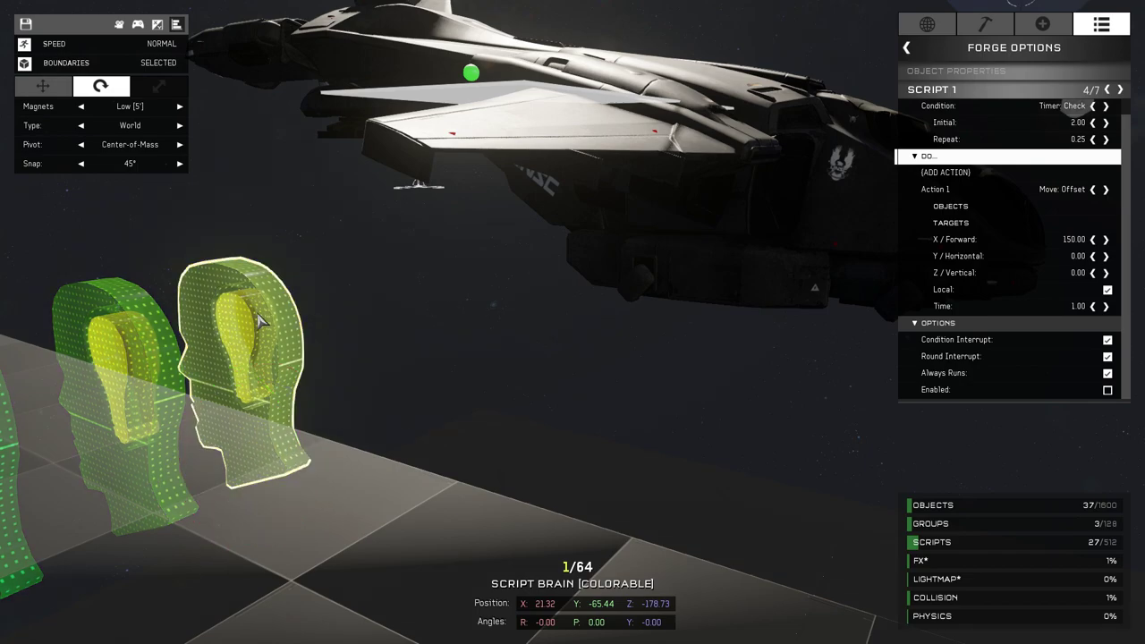
{"action": "left_click", "coordinate": [259, 320]}
{"action": "left_click", "coordinate": [1102, 39]}
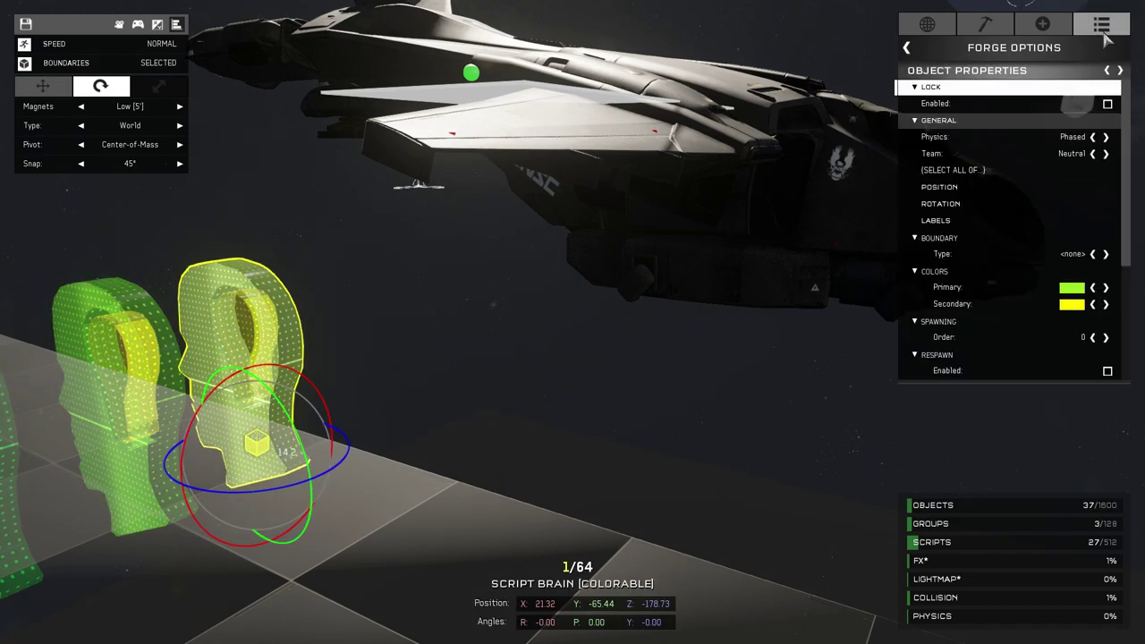
{"action": "scroll", "coordinate": [1029, 224], "scroll_direction": "down", "scroll_amount": 5}
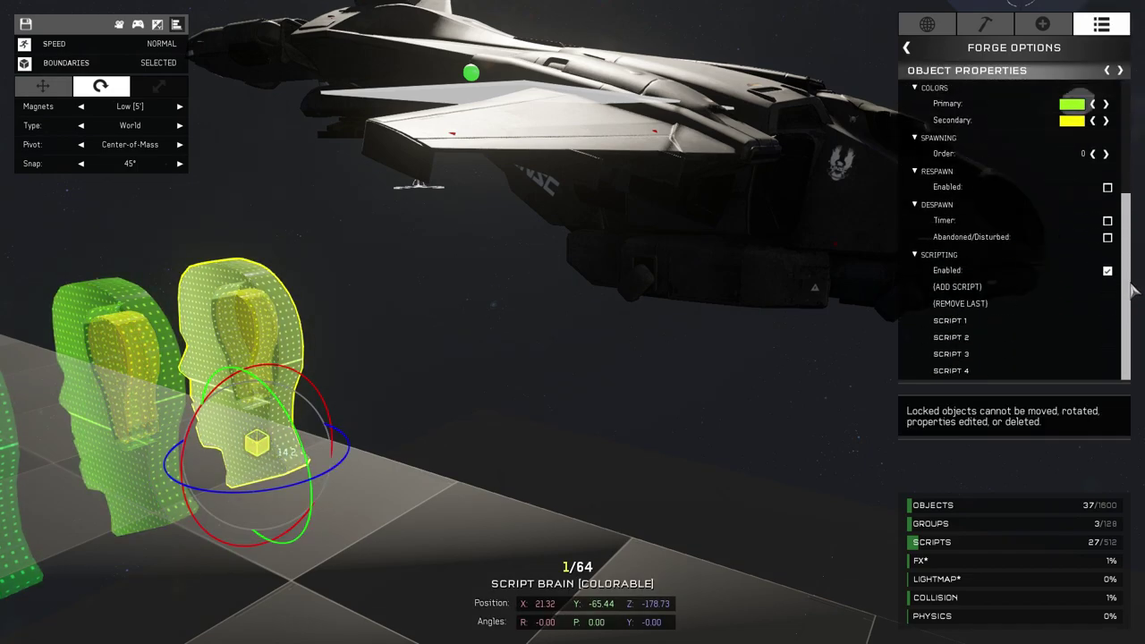
{"action": "left_click", "coordinate": [1004, 325]}
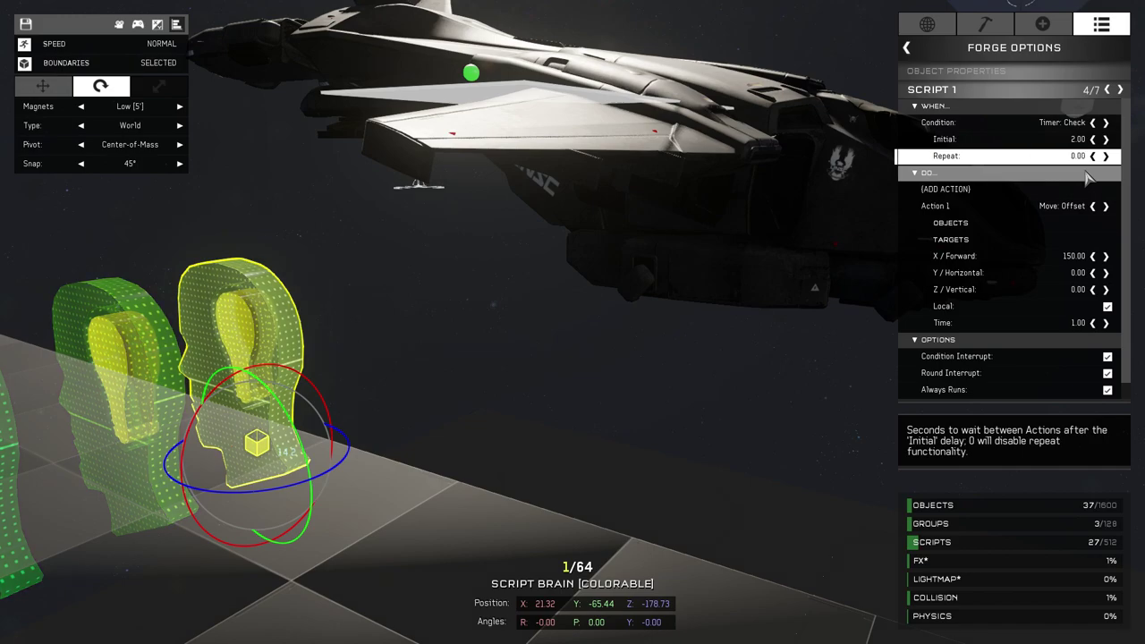
{"action": "left_click", "coordinate": [1073, 256]}
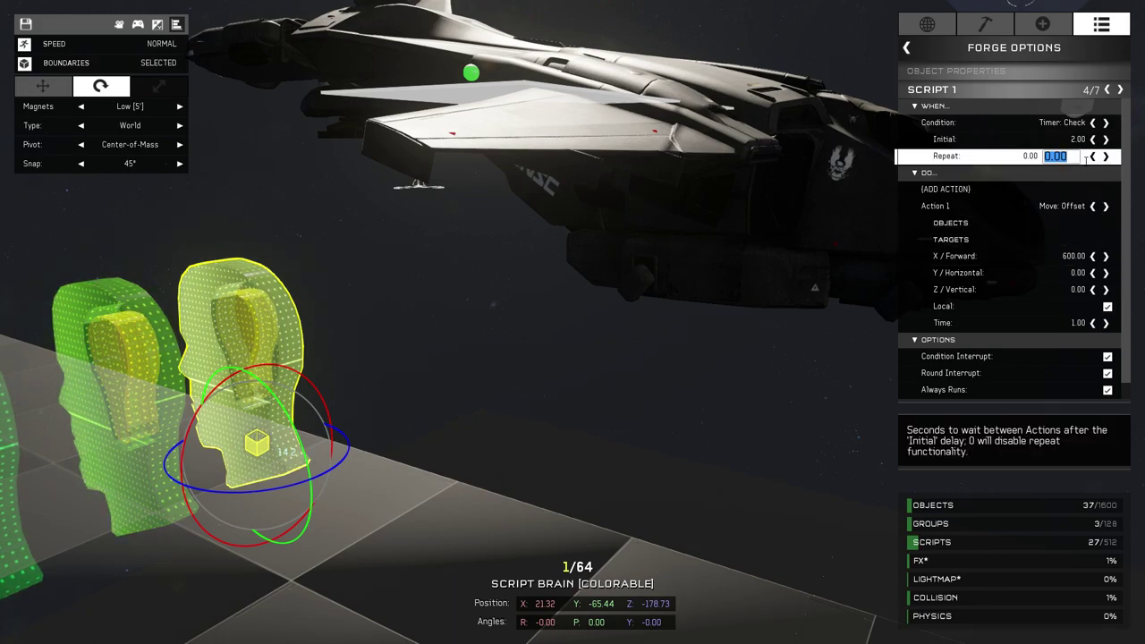
Set Script 1's timer Repeat to 0.25 and its Move: Offset X / Forward distance to 150.
{"action": "type", "text": ".25"}
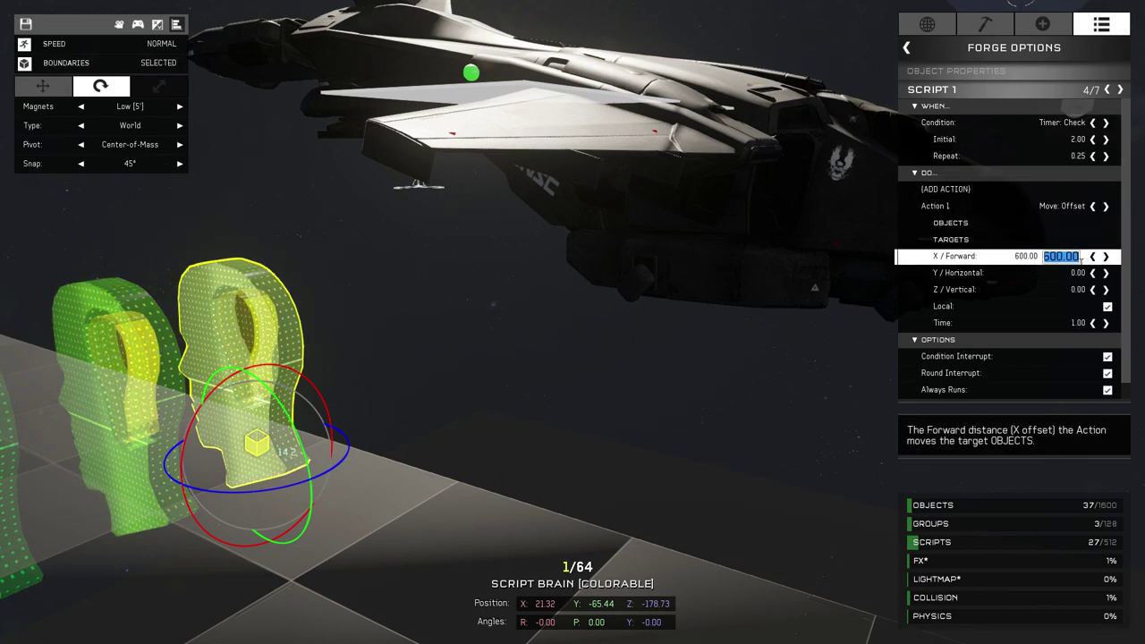
{"action": "left_click", "coordinate": [1081, 258]}
{"action": "type", "text": "150"}
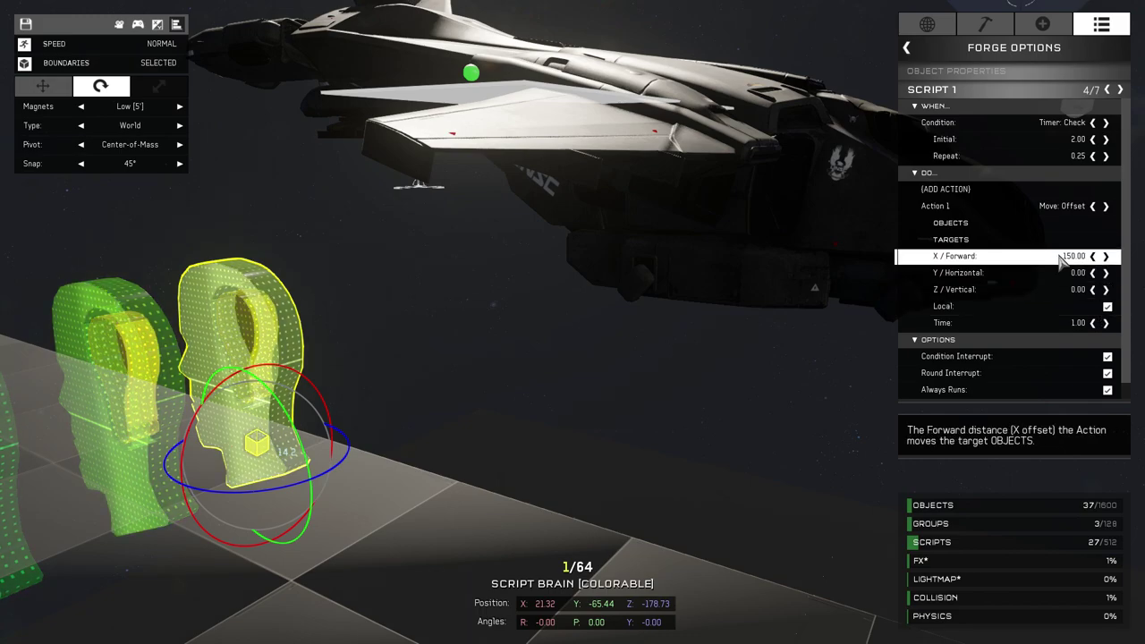
Review the Objects and Targets of Script 1's Move: Offset action and the timer and Rotate: Offset actions of Script 4.
{"action": "left_click", "coordinate": [1079, 223]}
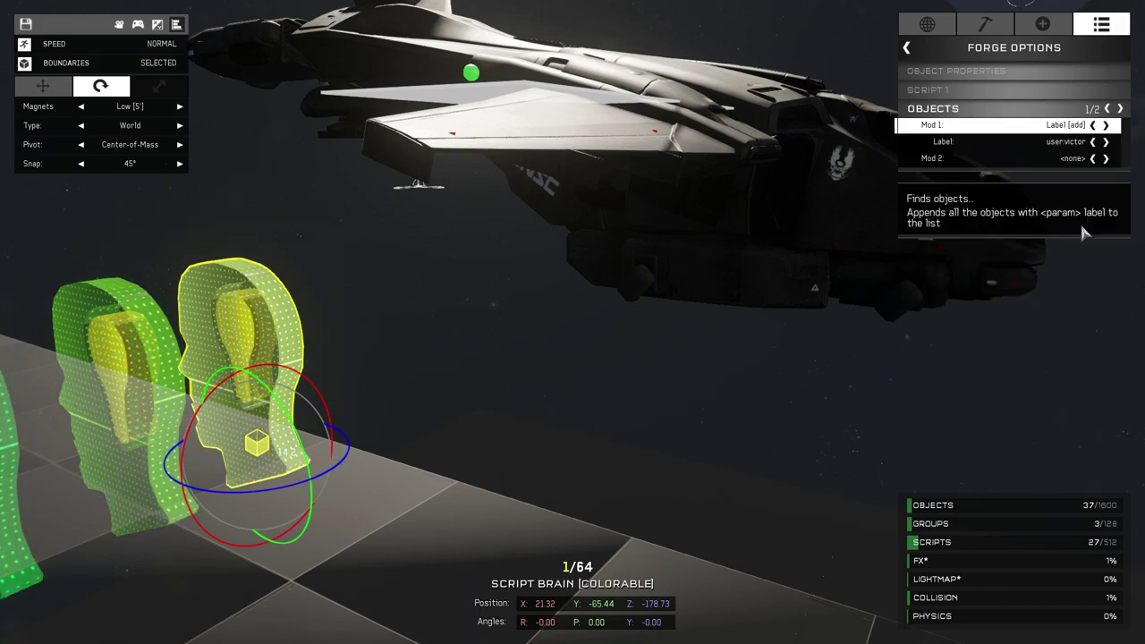
{"action": "left_click", "coordinate": [1125, 109]}
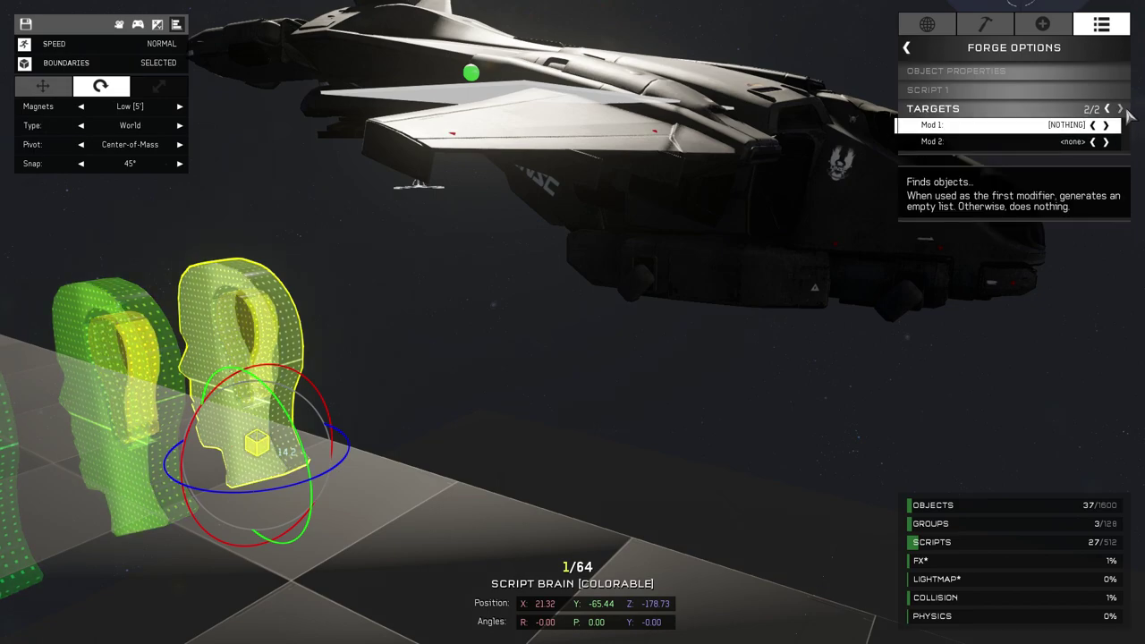
{"action": "left_click", "coordinate": [909, 50]}
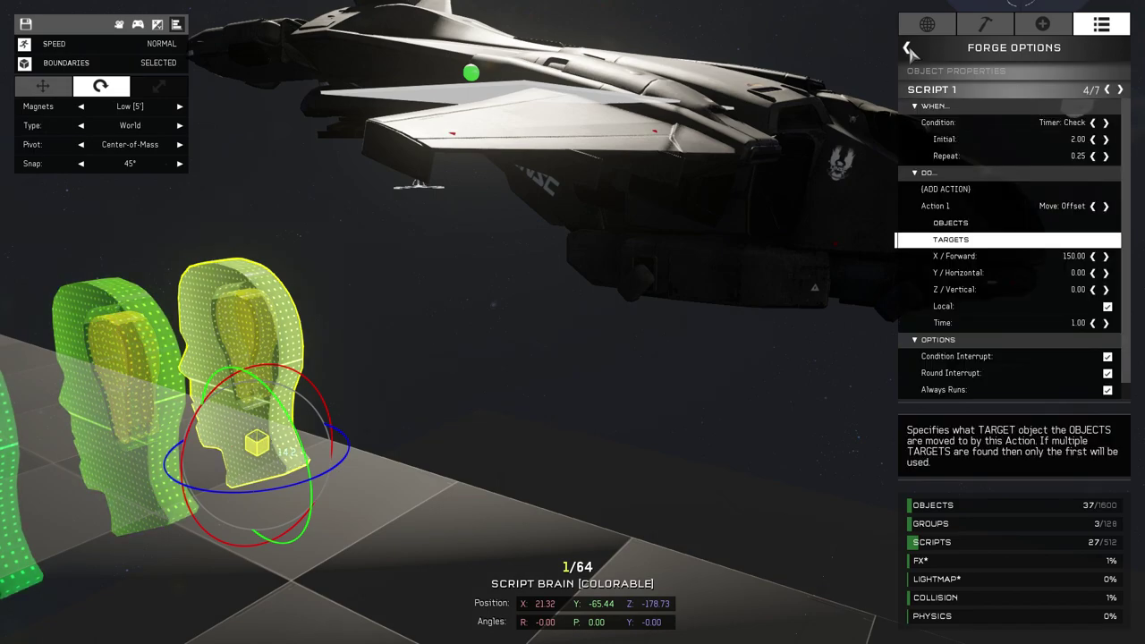
{"action": "left_click", "coordinate": [1121, 91]}
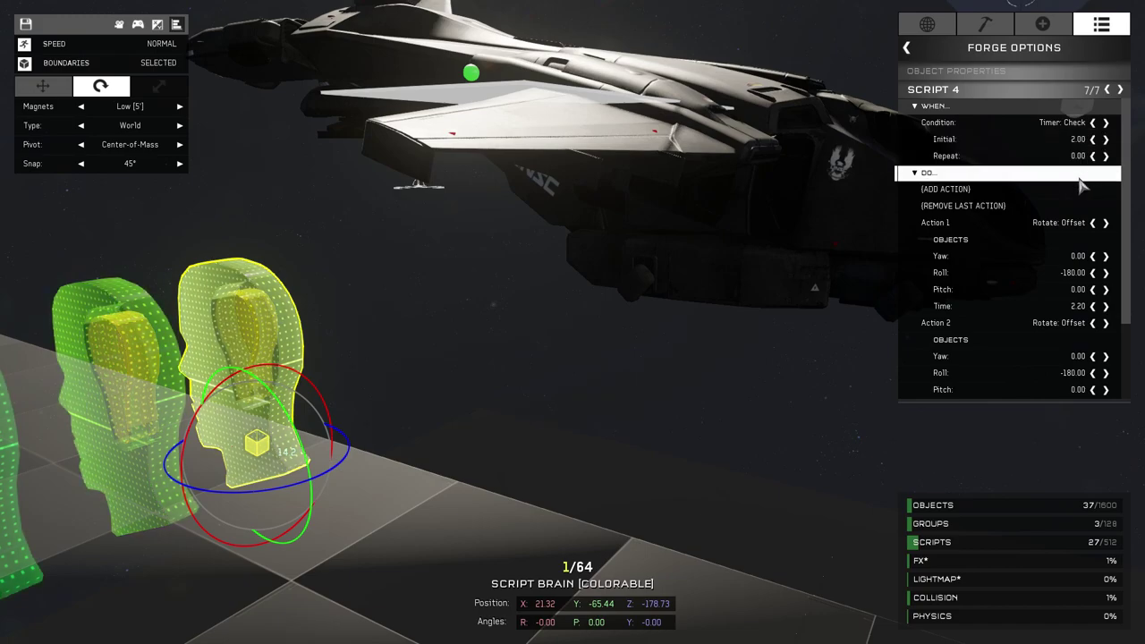
{"action": "scroll", "coordinate": [1079, 180], "scroll_direction": "down", "scroll_amount": 1}
{"action": "scroll", "coordinate": [1087, 155], "scroll_direction": "up", "scroll_amount": 1}
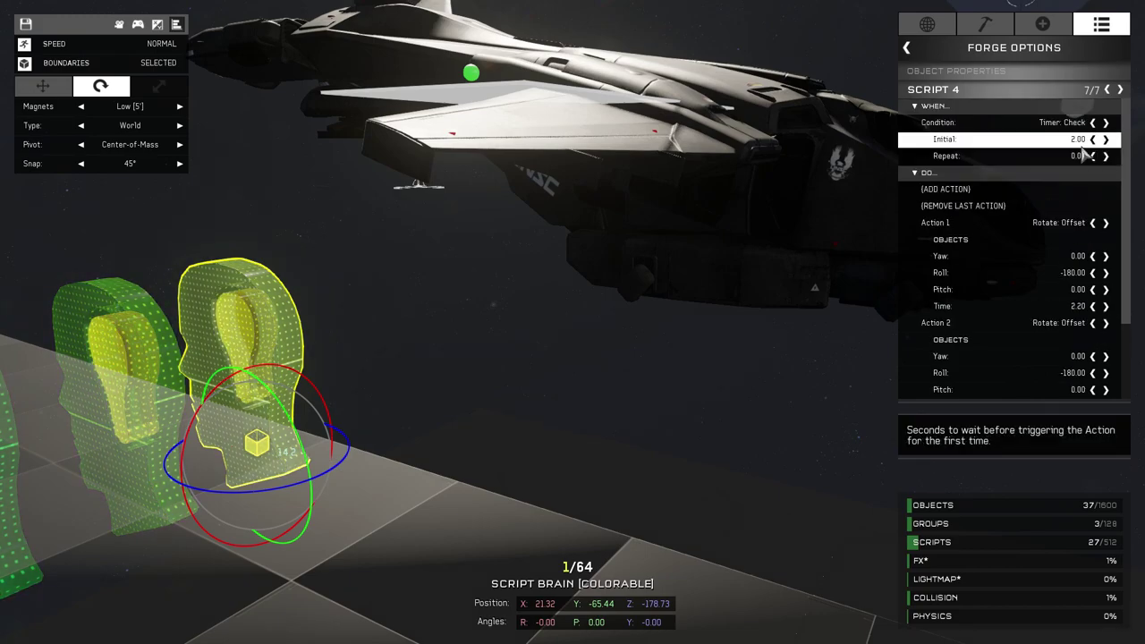
{"action": "scroll", "coordinate": [1082, 188], "scroll_direction": "down", "scroll_amount": 2}
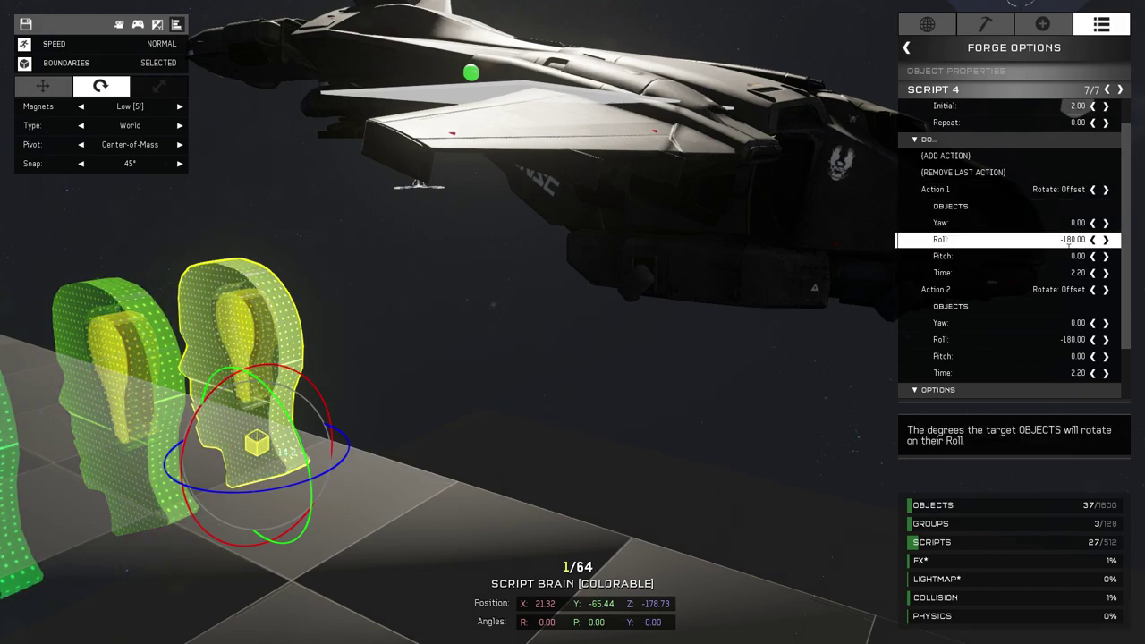
{"action": "scroll", "coordinate": [1073, 286], "scroll_direction": "down", "scroll_amount": 4}
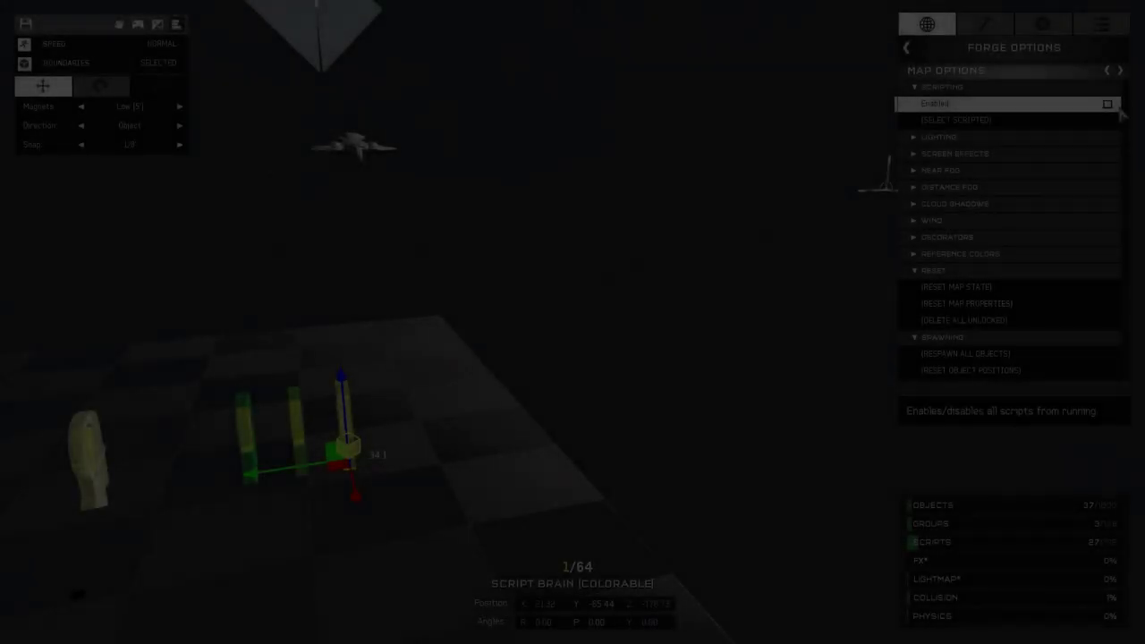
Enable scripting for the whole map so the aircraft's scripts run.
{"action": "left_click", "coordinate": [1109, 104]}
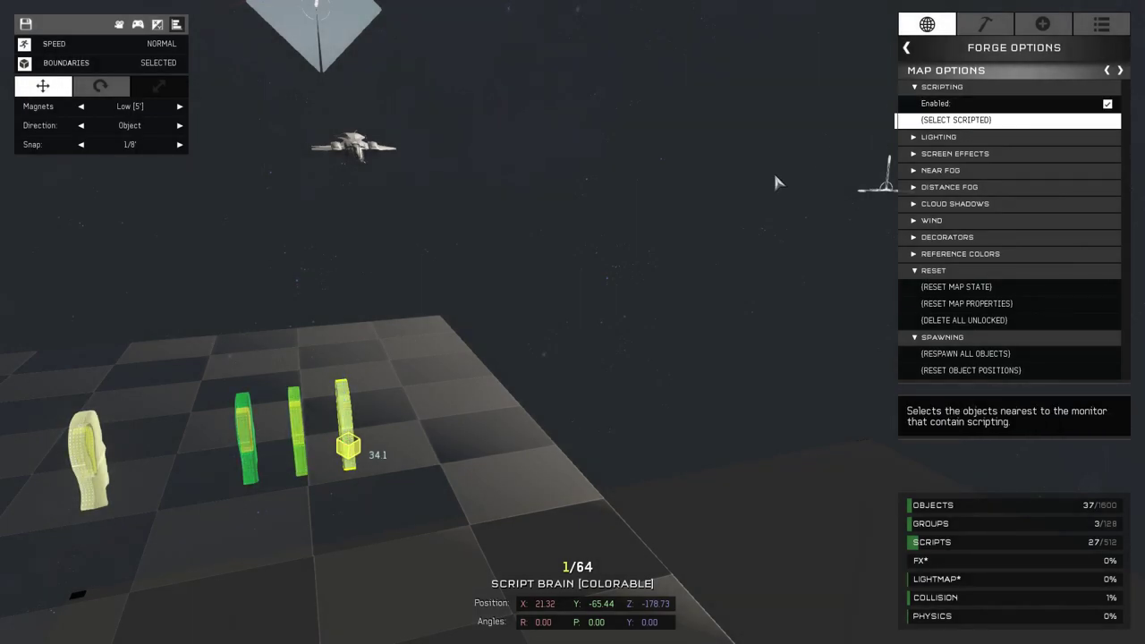
Open Script 1 of the script brain standing apart from the other three and review its Objects and Move: Offset settings.
{"action": "key", "text": "Escape"}
{"action": "key", "text": "Tab"}
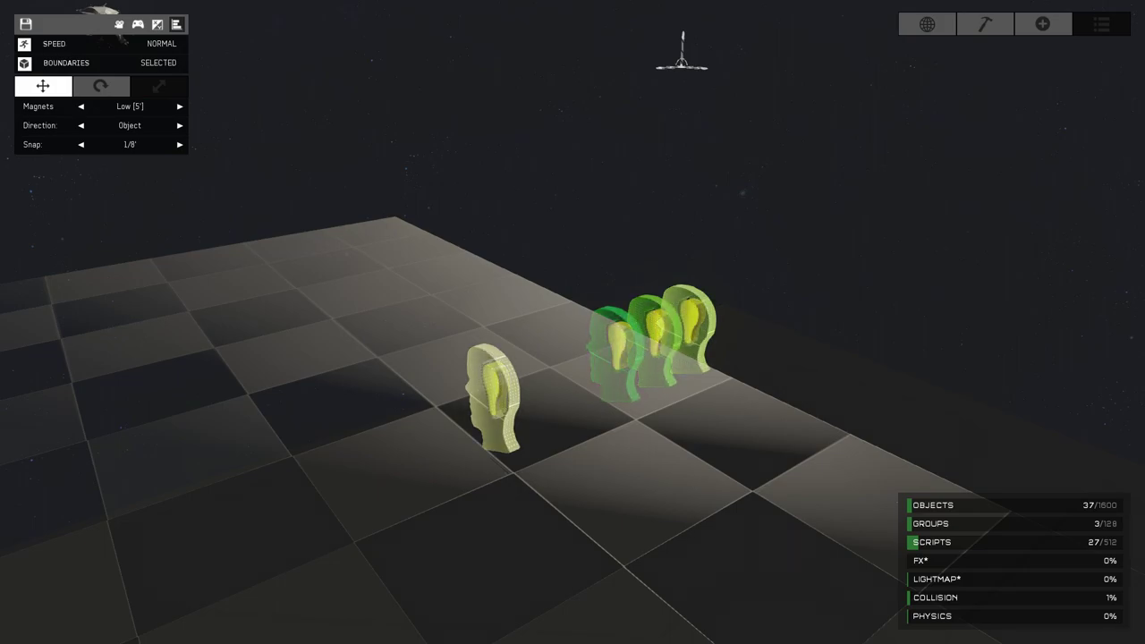
{"action": "left_click", "coordinate": [700, 322]}
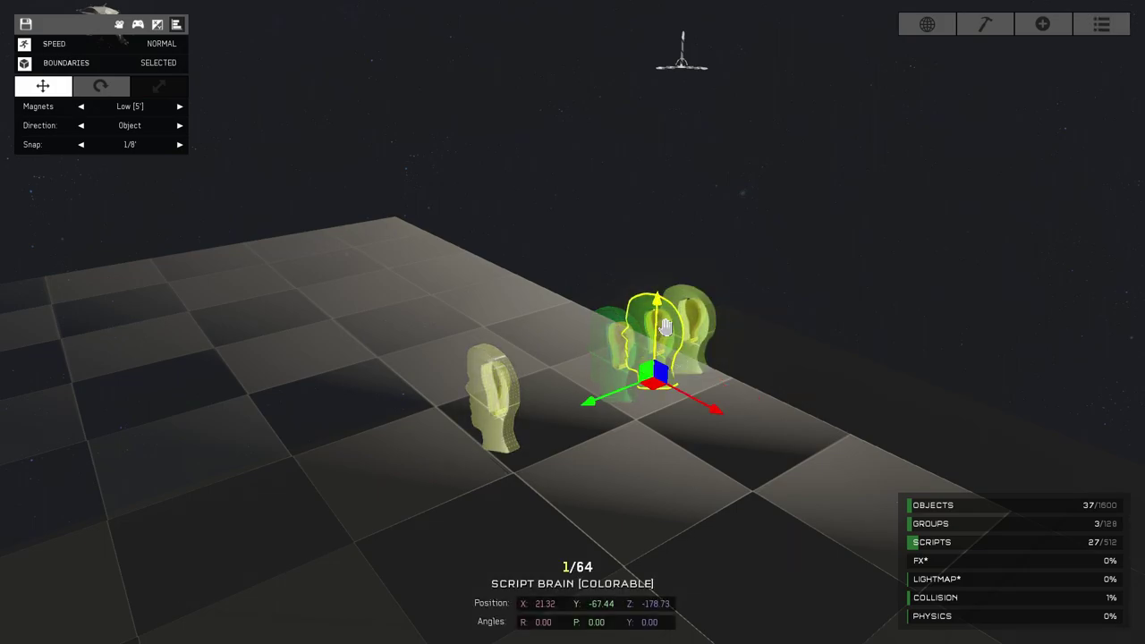
{"action": "left_click", "coordinate": [1091, 24]}
{"action": "left_click_drag", "start_coordinate": [1125, 117], "coordinate": [1125, 253]}
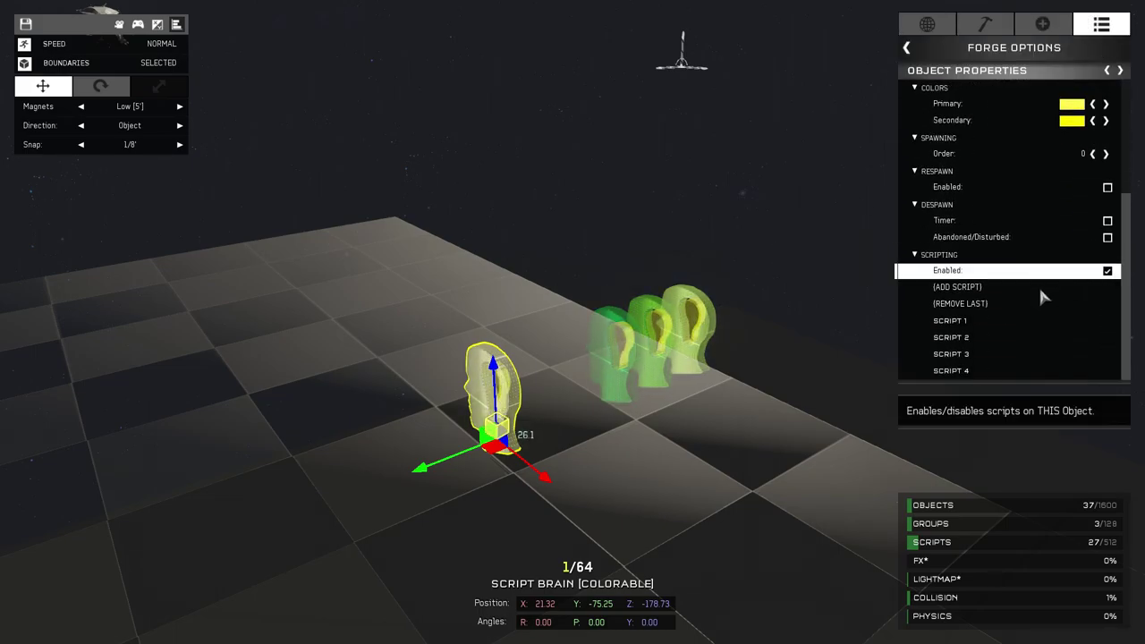
{"action": "left_click", "coordinate": [1007, 322]}
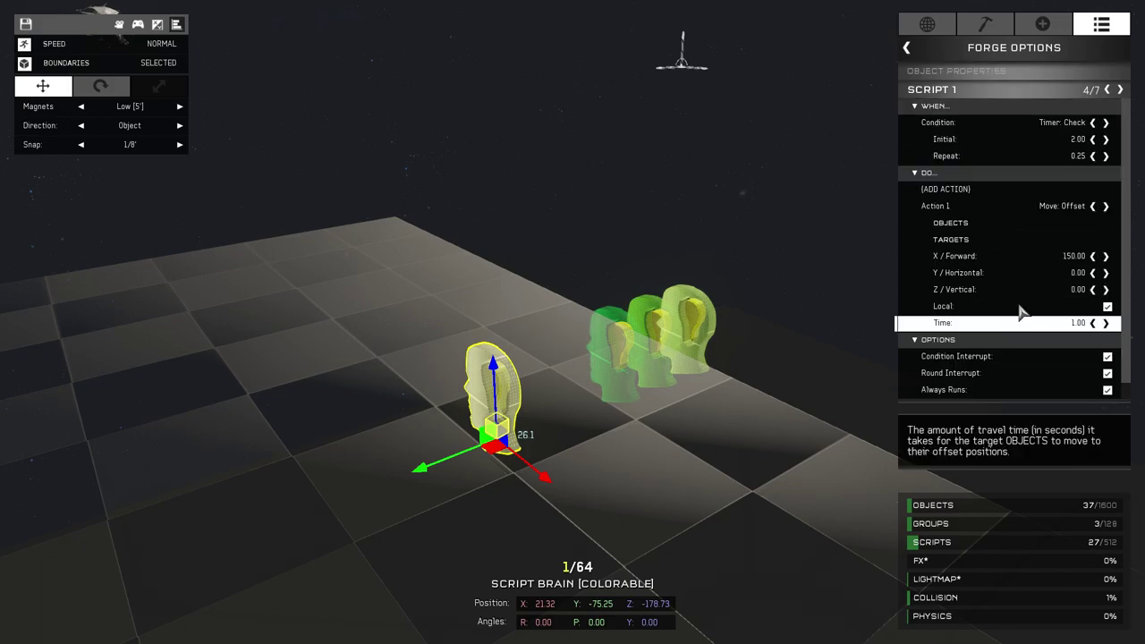
{"action": "left_click", "coordinate": [1069, 223]}
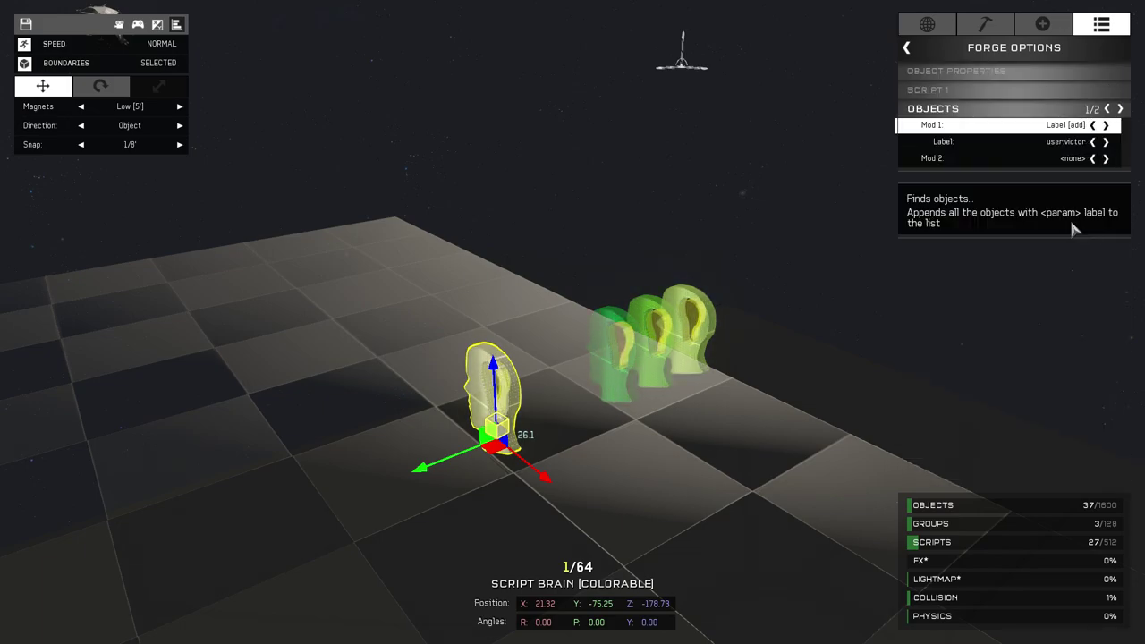
{"action": "left_click", "coordinate": [907, 50]}
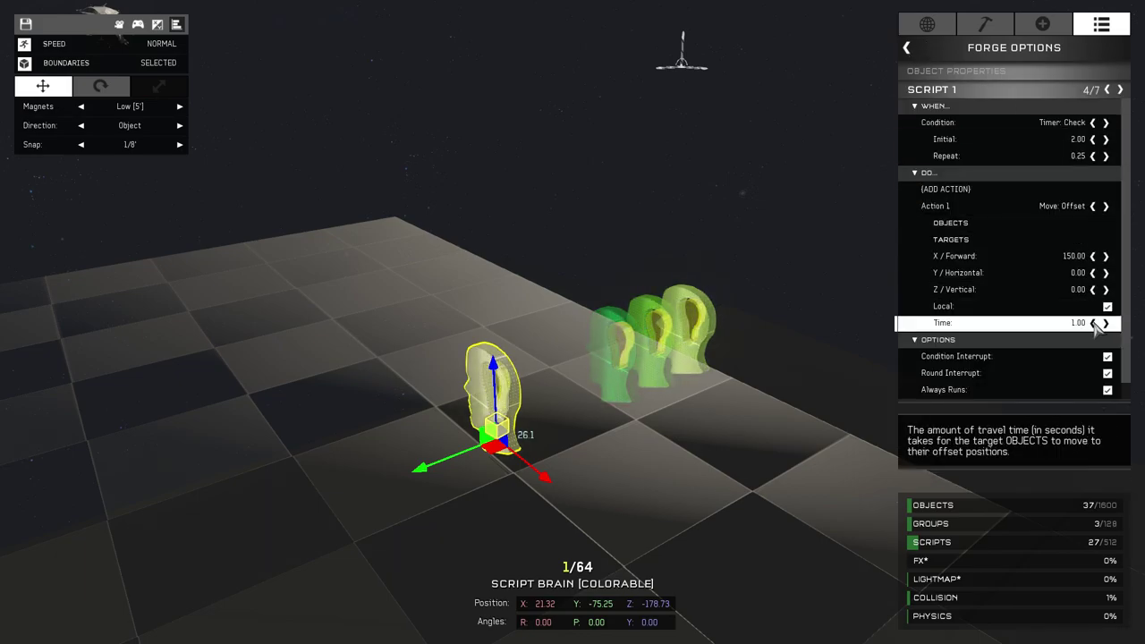
{"action": "left_click", "coordinate": [1120, 90]}
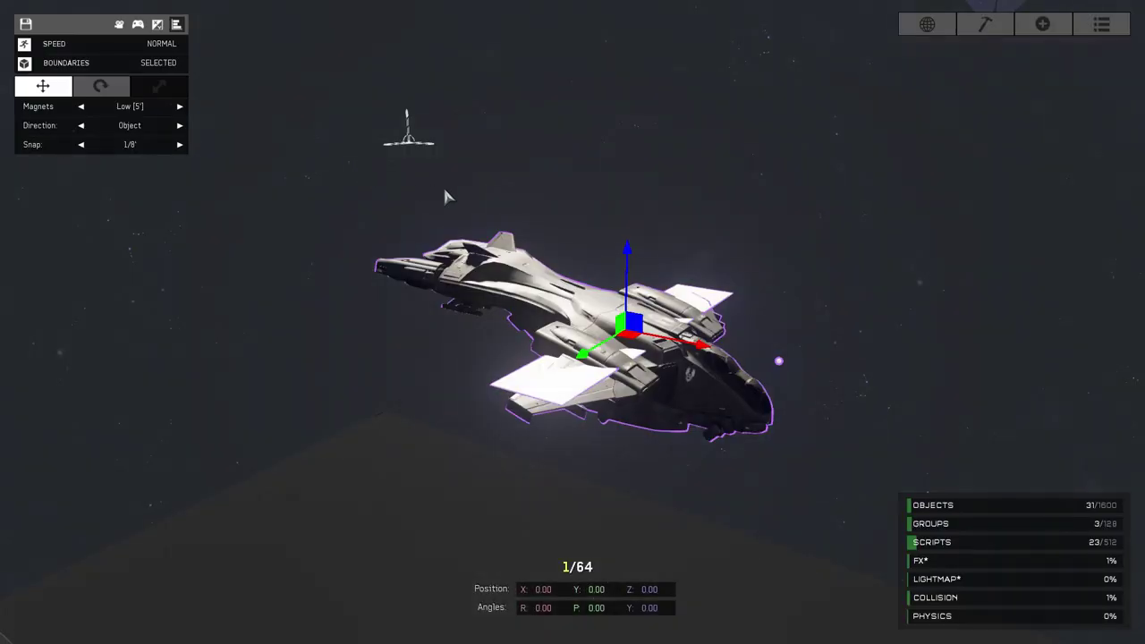
Place the saved Pelican Mk1 Pt2 prefab on the map near the aircraft.
{"action": "key", "text": "s"}
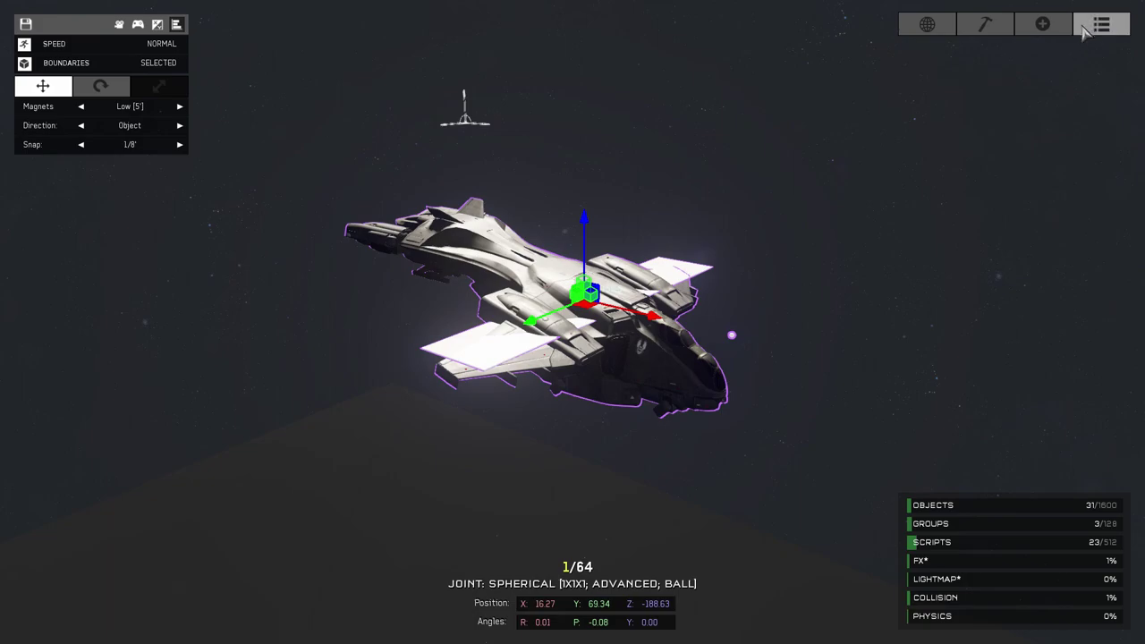
{"action": "left_click", "coordinate": [1048, 26]}
{"action": "left_click", "coordinate": [951, 93]}
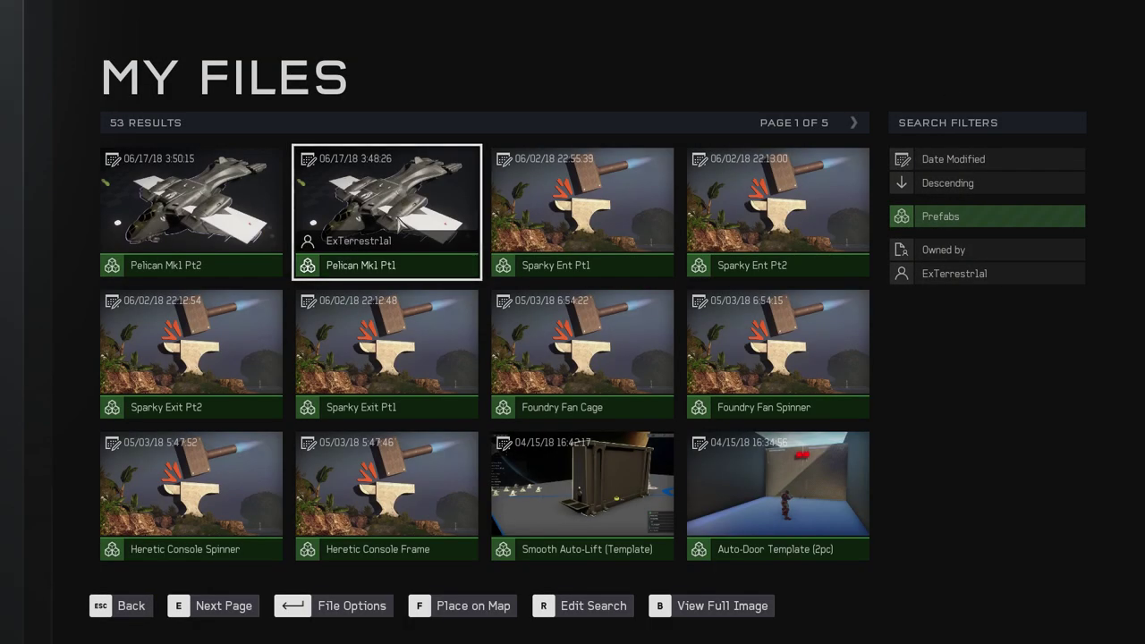
{"action": "left_click", "coordinate": [235, 231]}
{"action": "left_click", "coordinate": [305, 156]}
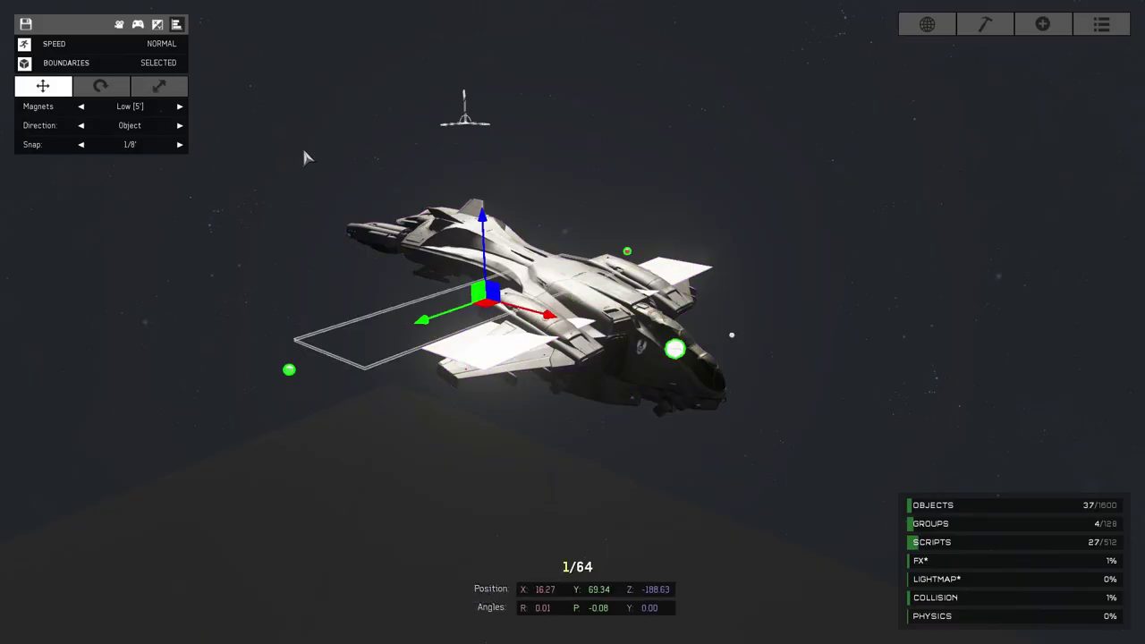
Move the newly placed group of boundary and control joints to about X 35.13, Y 9.75, Z -176.00.
{"action": "right_click_drag", "start_coordinate": [435, 214], "coordinate": [498, 251]}
{"action": "left_click_drag", "start_coordinate": [438, 310], "coordinate": [416, 418]}
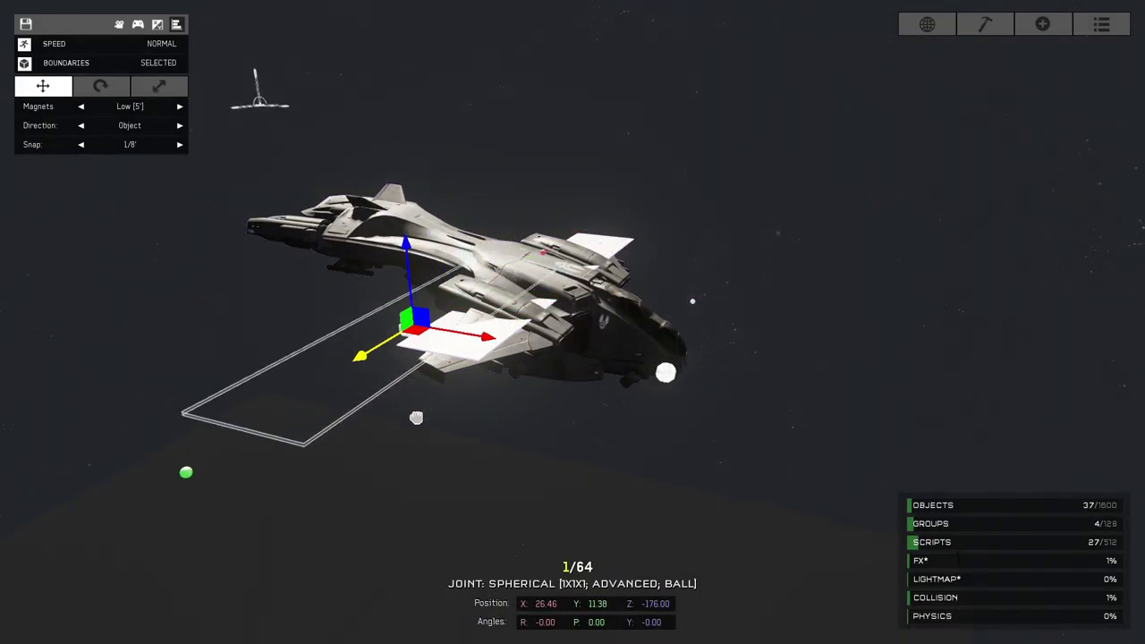
{"action": "left_click_drag", "start_coordinate": [465, 336], "coordinate": [488, 254]}
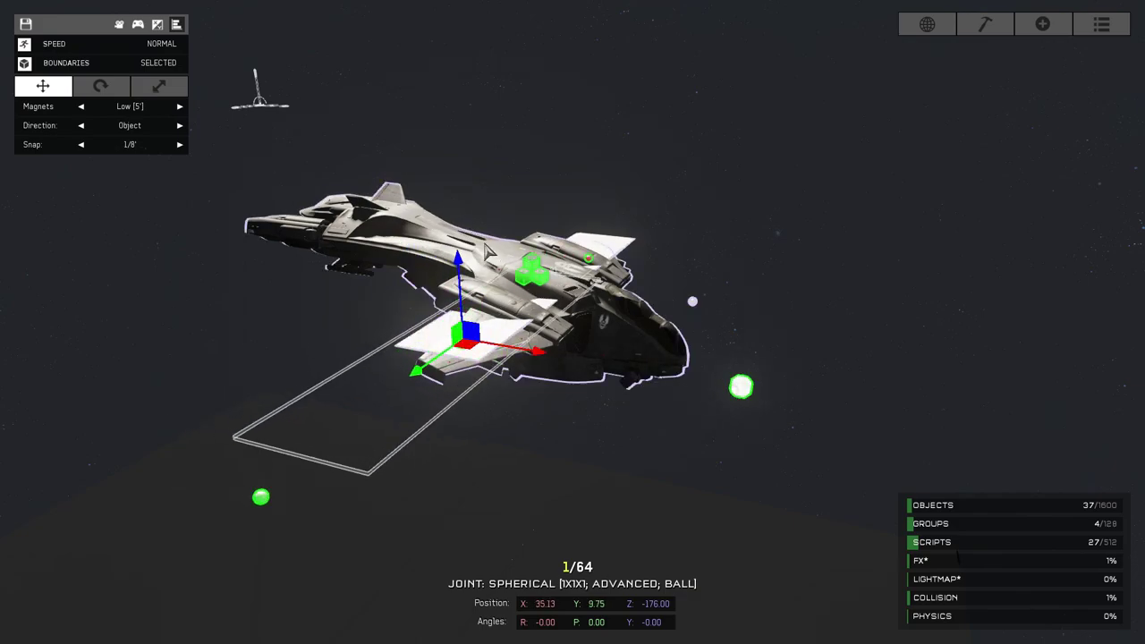
Move the welded Pelican group onto the control joints, placing its parent joint at X 35.13, Y 9.75, Z -176.00.
{"action": "left_click", "coordinate": [391, 246]}
{"action": "left_click_drag", "start_coordinate": [518, 303], "coordinate": [352, 408]}
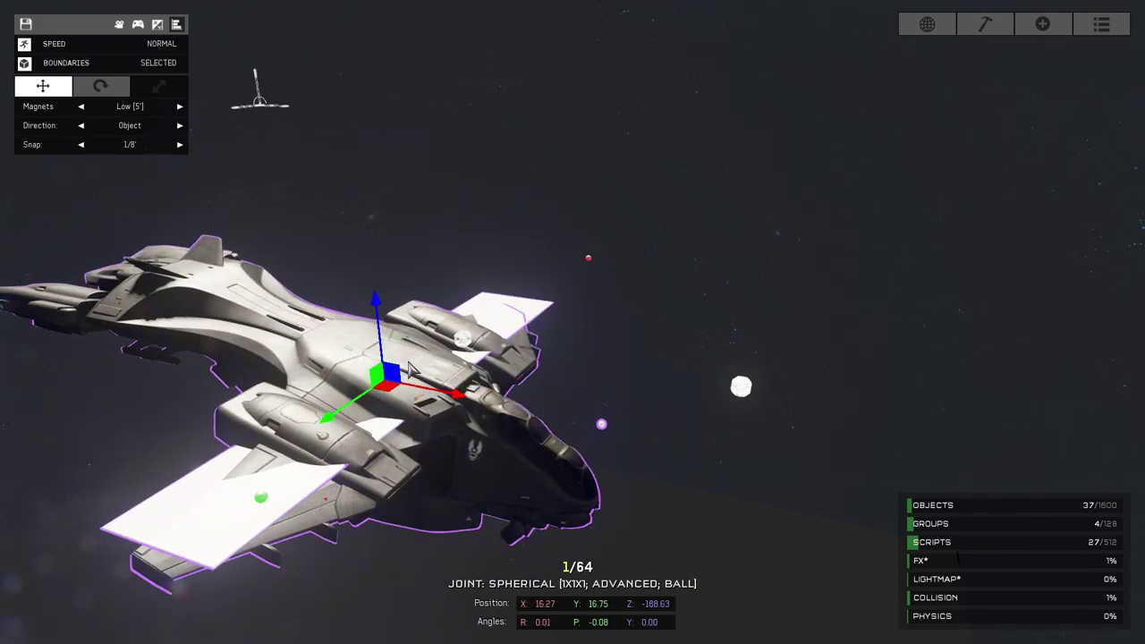
{"action": "left_click_drag", "start_coordinate": [406, 361], "coordinate": [390, 297]}
{"action": "left_click_drag", "start_coordinate": [451, 336], "coordinate": [550, 361]}
{"action": "key", "text": "d"}
{"action": "right_click_drag", "start_coordinate": [552, 378], "coordinate": [572, 321]}
{"action": "left_click_drag", "start_coordinate": [621, 249], "coordinate": [592, 215]}
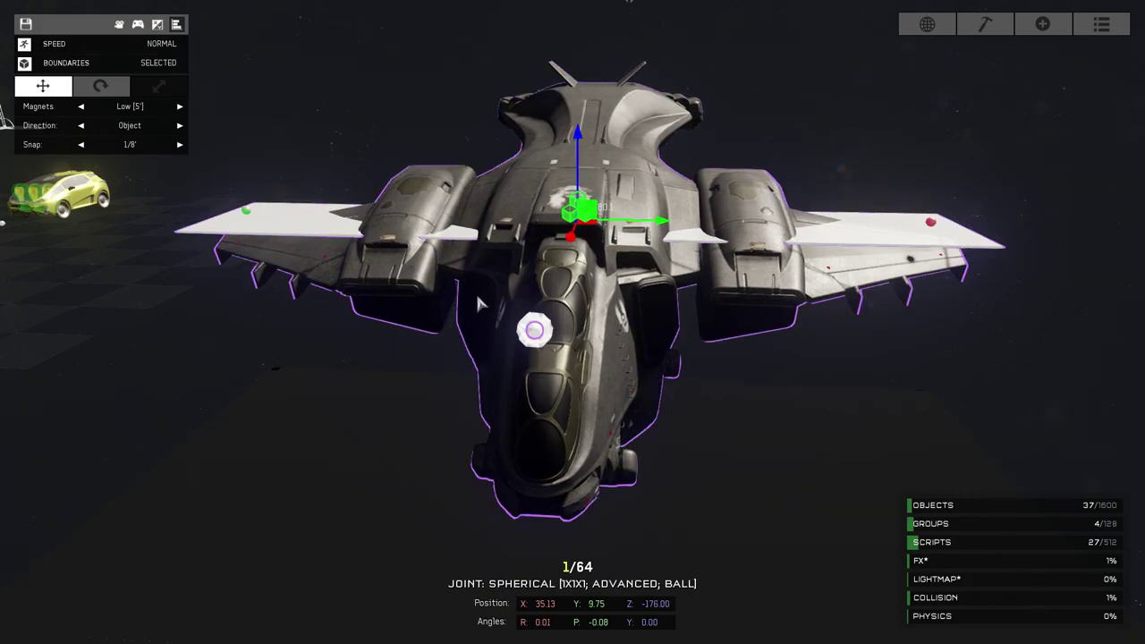
Set the Pelican group's physics to Normal and open the map's scripting options.
{"action": "right_click_drag", "start_coordinate": [476, 298], "coordinate": [702, 258]}
{"action": "left_click", "coordinate": [880, 243]}
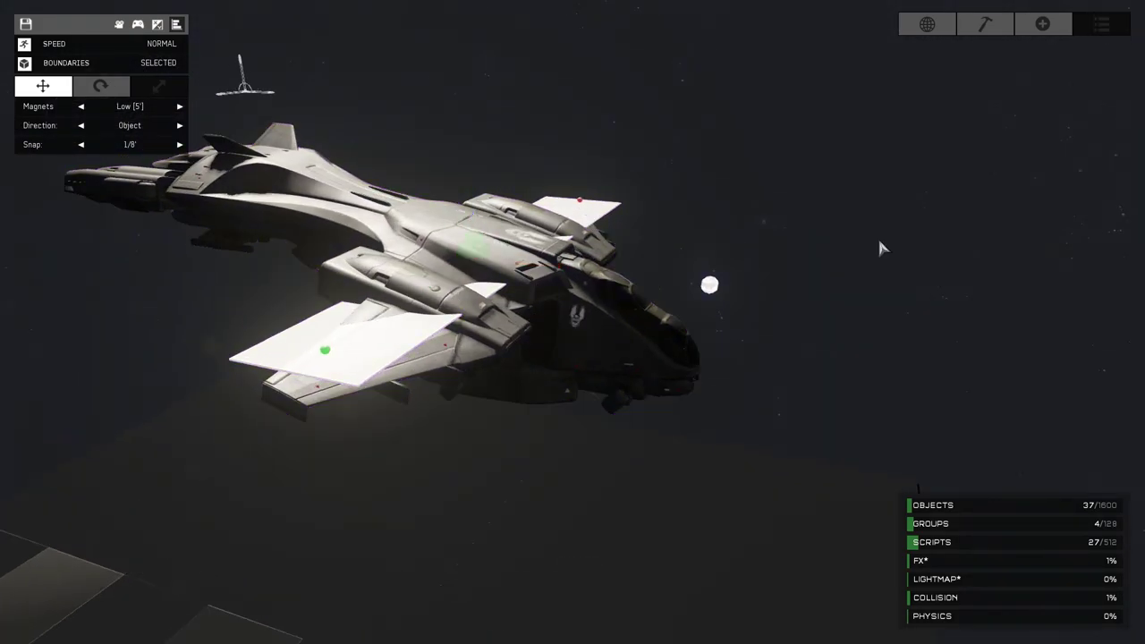
{"action": "left_click", "coordinate": [1101, 24]}
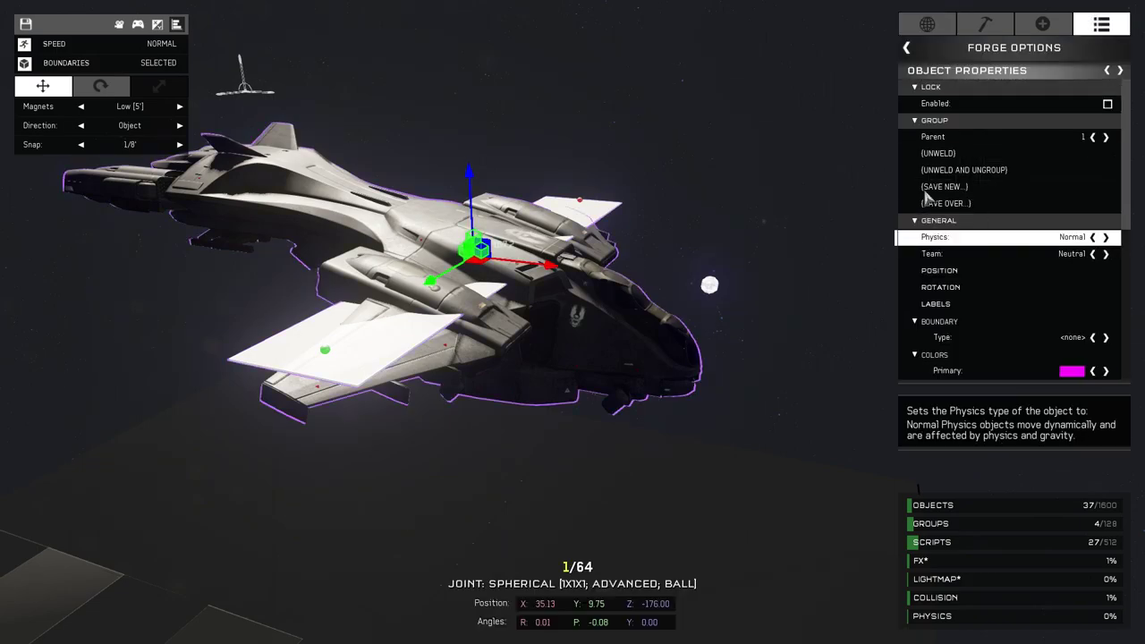
{"action": "left_click", "coordinate": [741, 137]}
{"action": "left_click", "coordinate": [943, 20]}
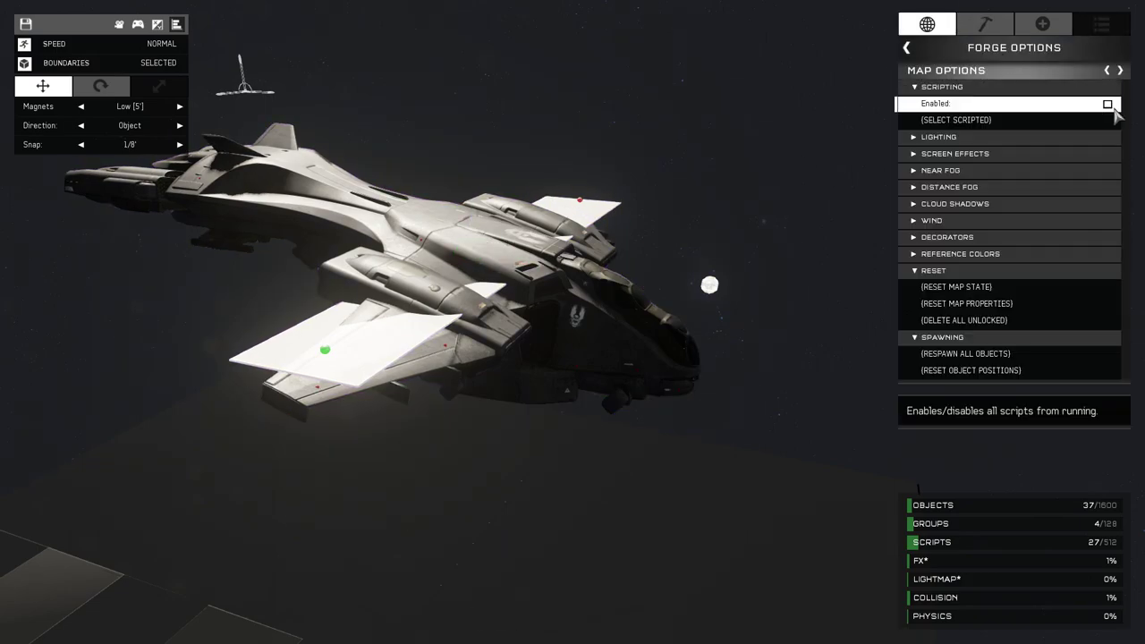
{"action": "left_click", "coordinate": [927, 24]}
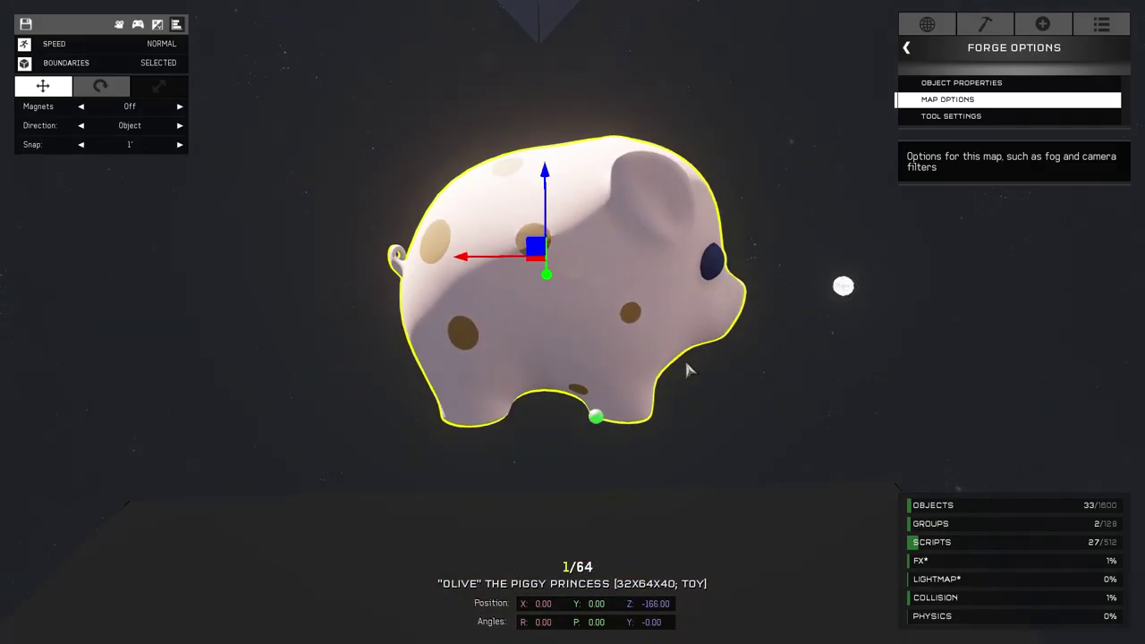
{"action": "key", "text": "r"}
{"action": "key", "text": "d"}
{"action": "key", "text": "shift"}
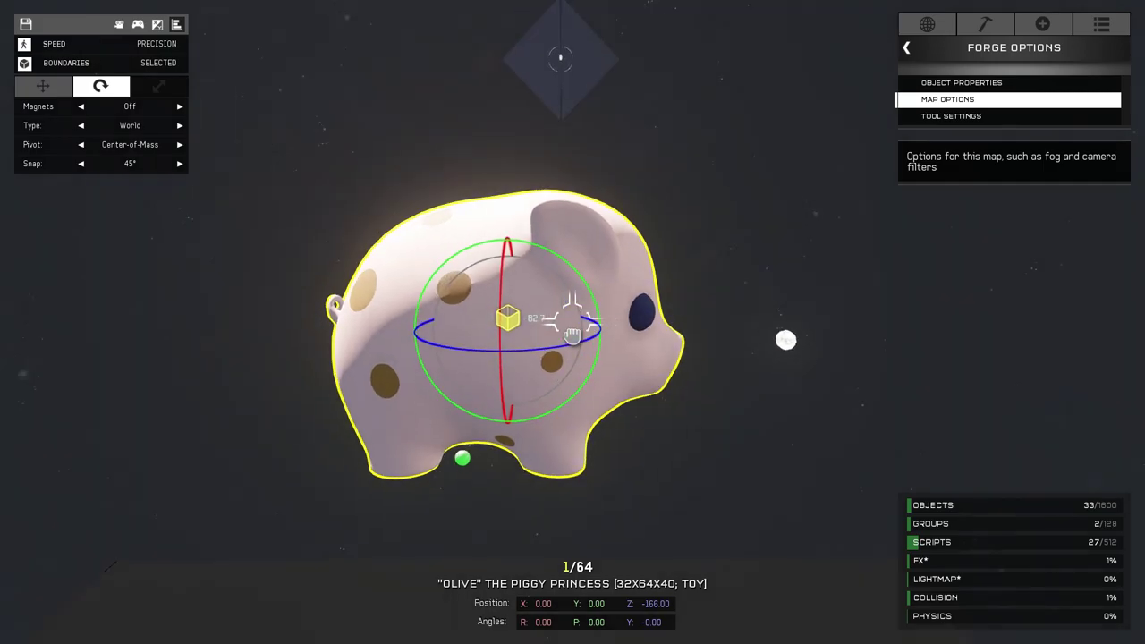
{"action": "key", "text": "w"}
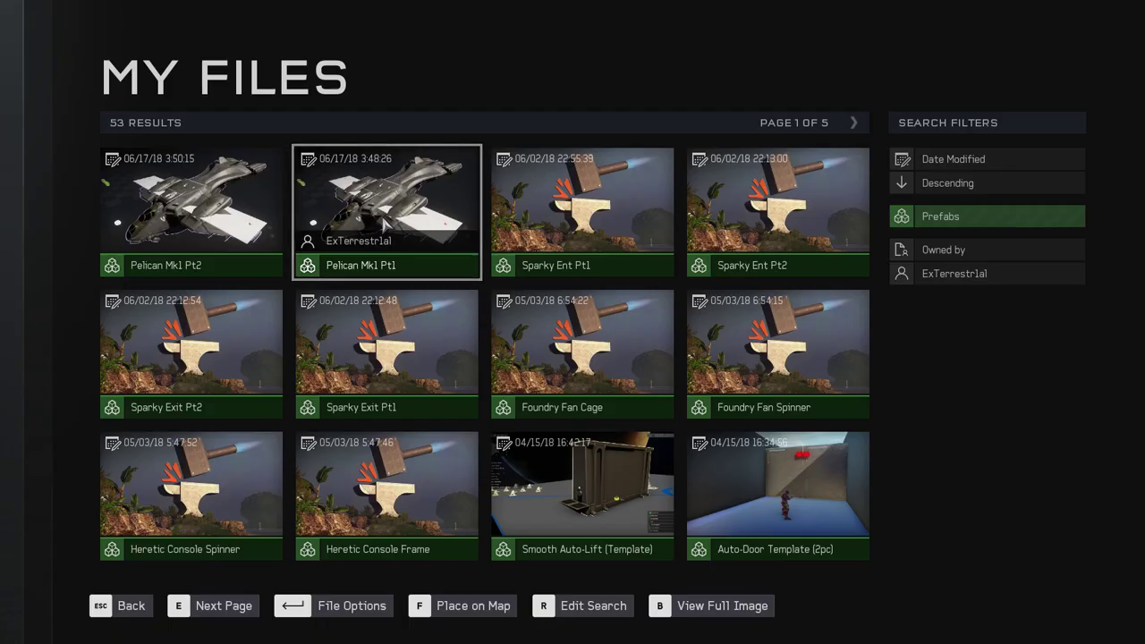
Place the saved Pelican Mk1 Pt1 prefab on the map and get a close view of it.
{"action": "key", "text": "Return"}
{"action": "left_click", "coordinate": [357, 148]}
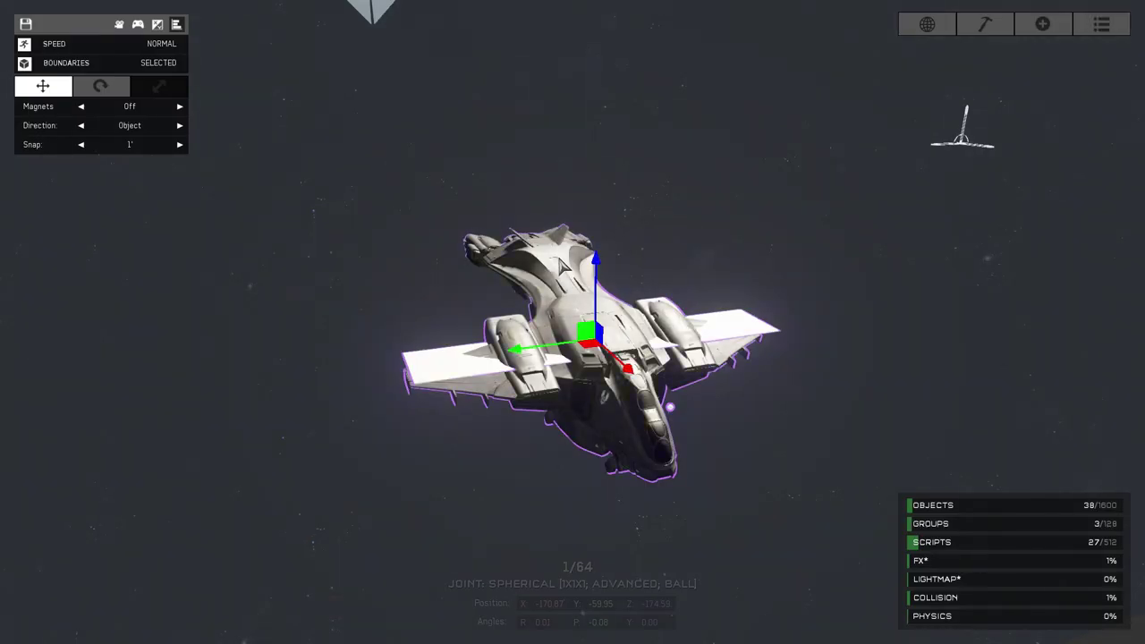
{"action": "key", "text": "w"}
{"action": "right_click_drag", "start_coordinate": [597, 267], "coordinate": [567, 313]}
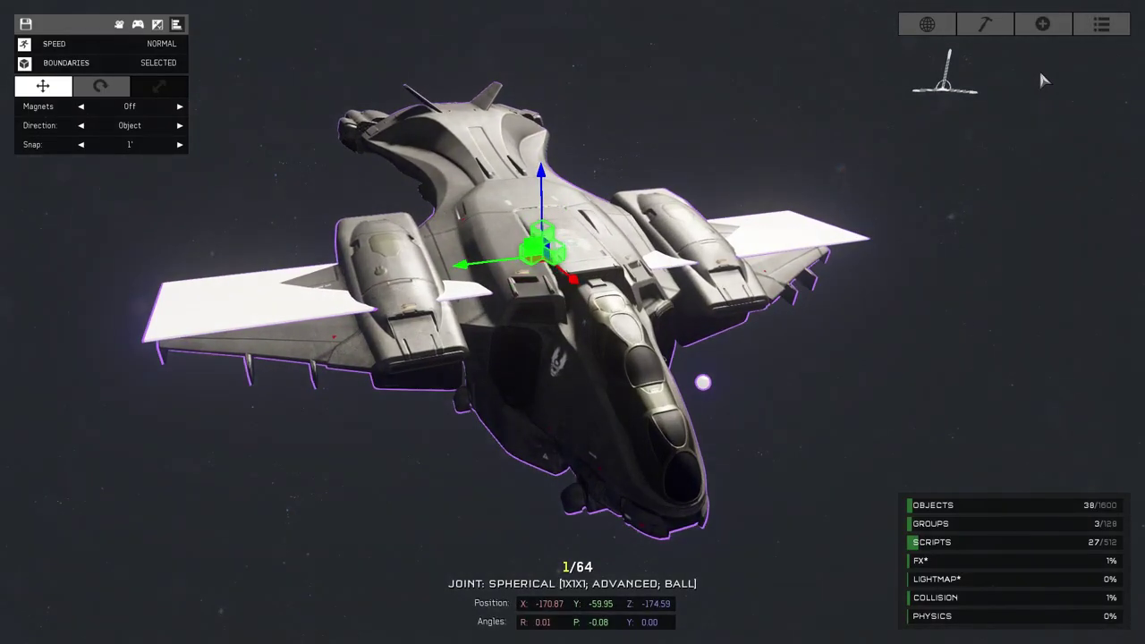
Set the Pelican group's physics to Phased, then unweld and ungroup it.
{"action": "left_click", "coordinate": [1118, 27]}
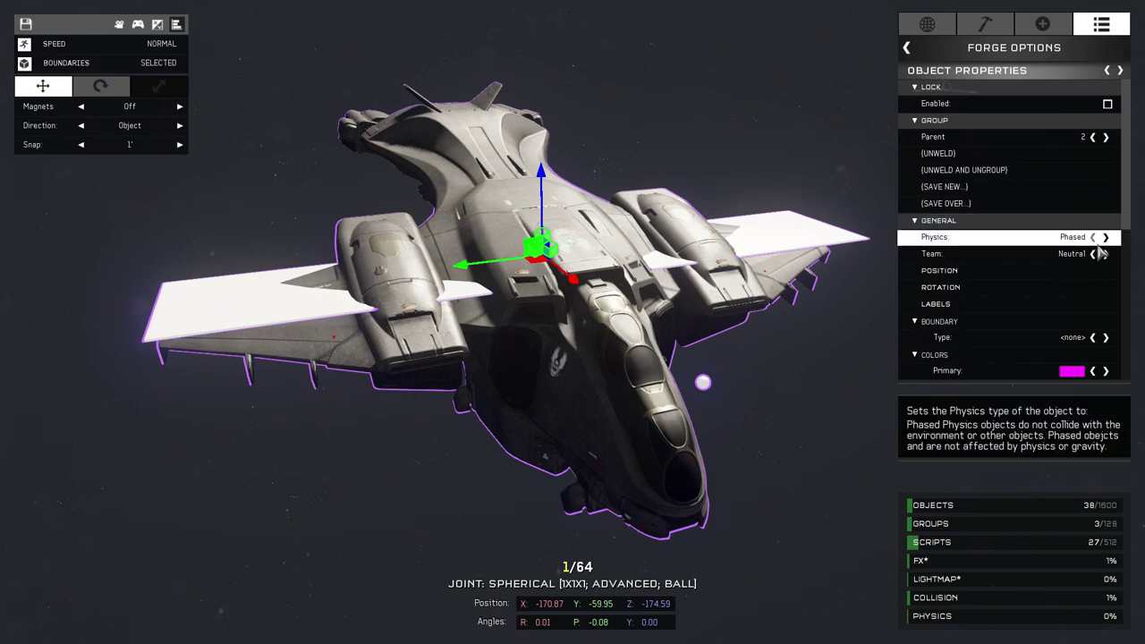
{"action": "left_click", "coordinate": [1002, 170]}
{"action": "left_click", "coordinate": [452, 361]}
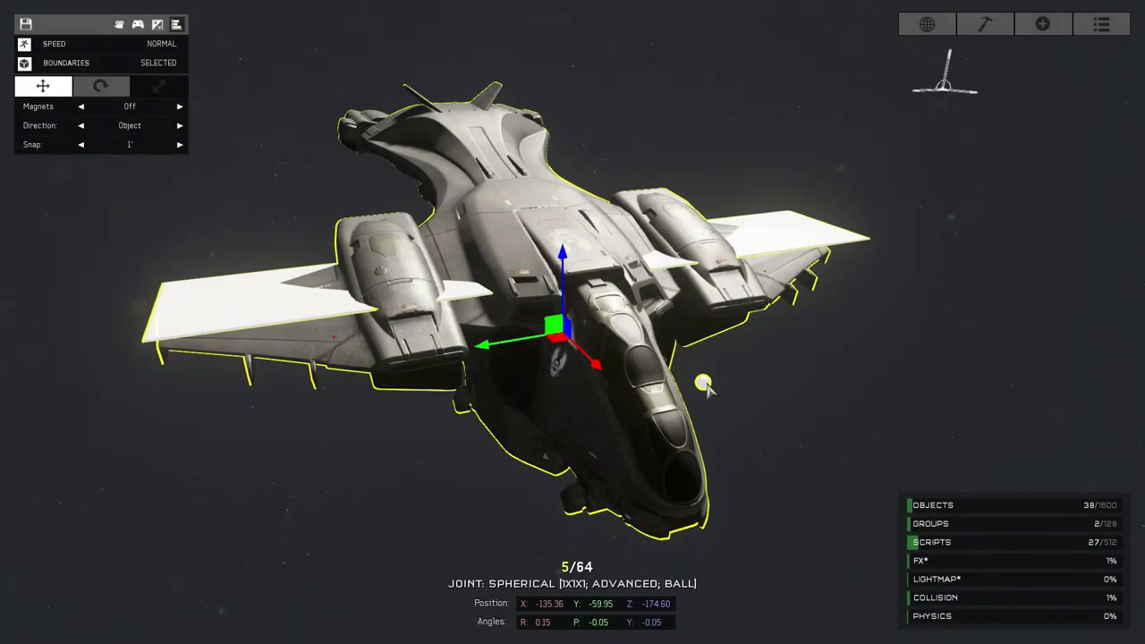
Select the Pelican model alone and move it backward along its X axis.
{"action": "left_click", "coordinate": [622, 411]}
{"action": "left_click", "coordinate": [626, 386]}
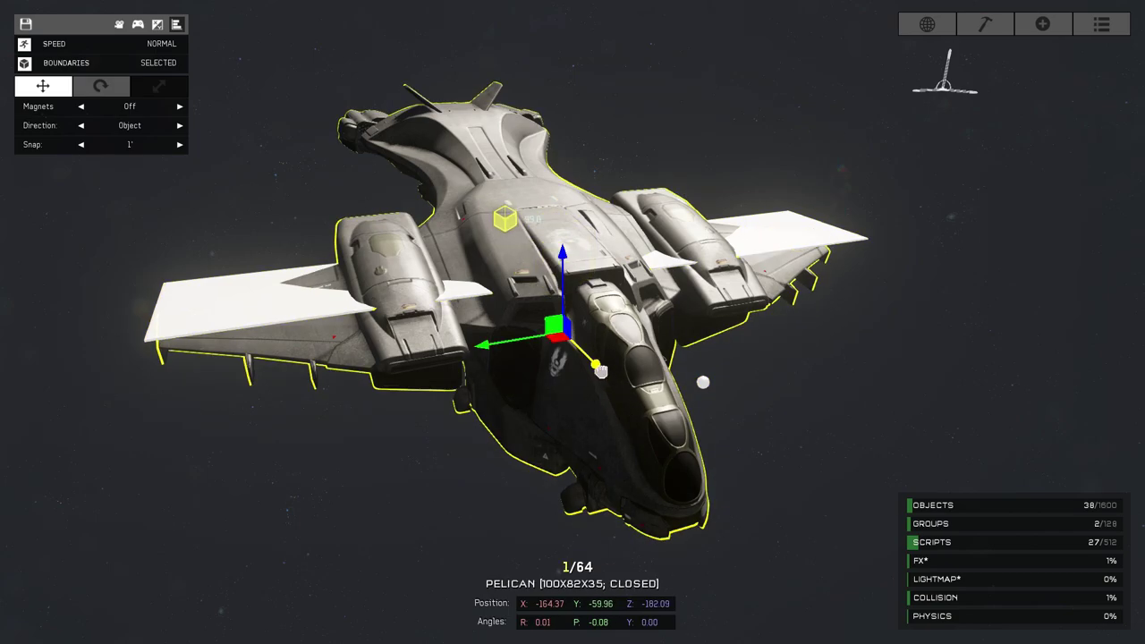
{"action": "left_click_drag", "start_coordinate": [599, 369], "coordinate": [414, 208]}
Place the Pelican's spherical joint beside the octagonal shape at about X 2.81, Y 7.61, Z -172.29.
{"action": "right_click_drag", "start_coordinate": [539, 362], "coordinate": [573, 336]}
{"action": "left_click", "coordinate": [298, 340]}
{"action": "right_click_drag", "start_coordinate": [299, 342], "coordinate": [572, 336]}
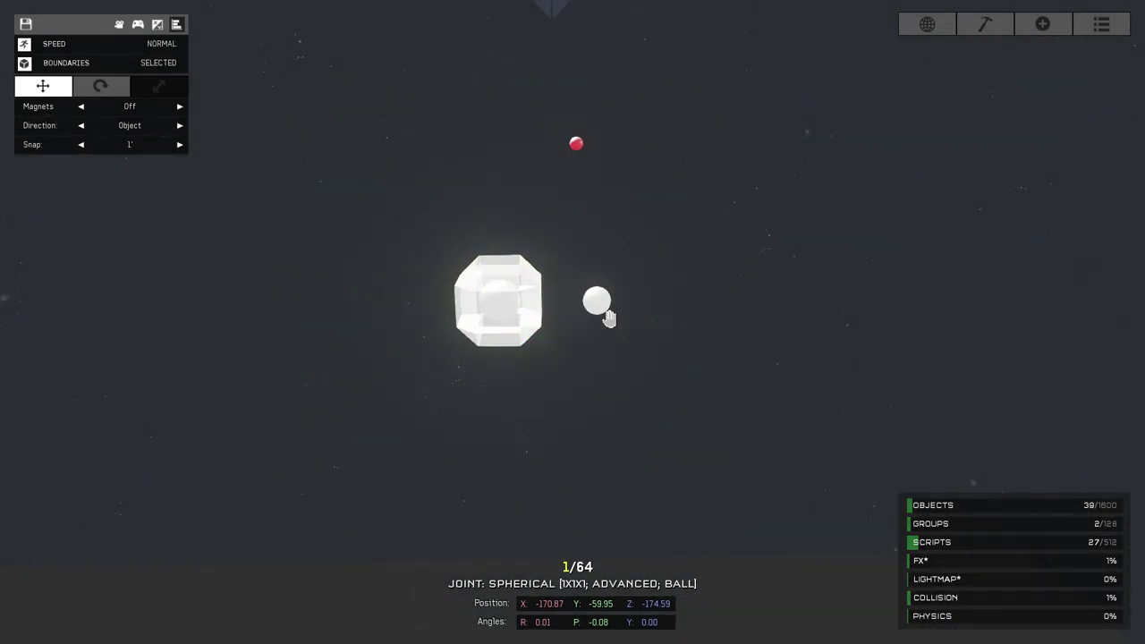
{"action": "right_click_drag", "start_coordinate": [572, 336], "coordinate": [572, 331]}
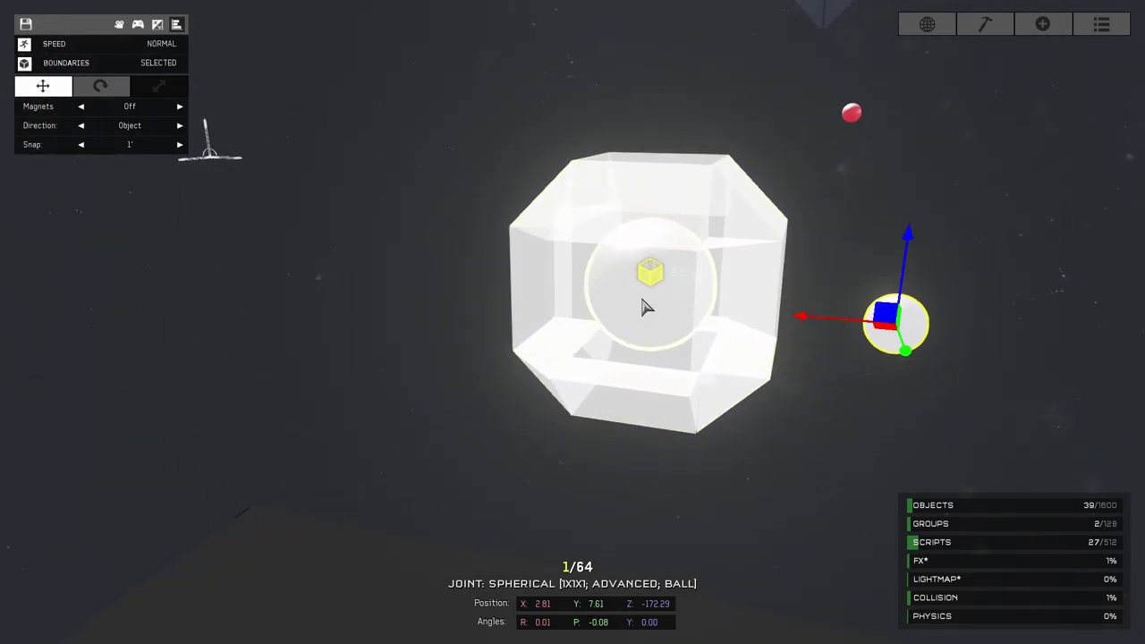
Select the boundary joint inside the octagonal shape and move it straight up, well clear of the shape.
{"action": "left_click", "coordinate": [647, 308]}
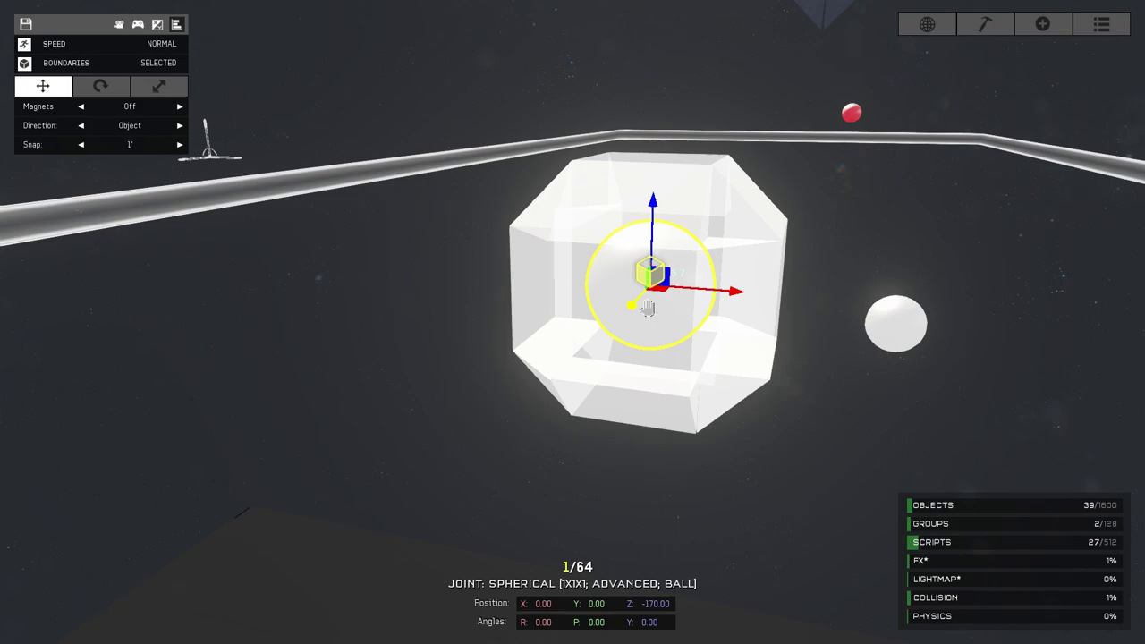
{"action": "left_click", "coordinate": [790, 415]}
{"action": "scroll", "coordinate": [790, 416], "scroll_direction": "down", "scroll_amount": 6}
{"action": "scroll", "coordinate": [659, 383], "scroll_direction": "up", "scroll_amount": 1}
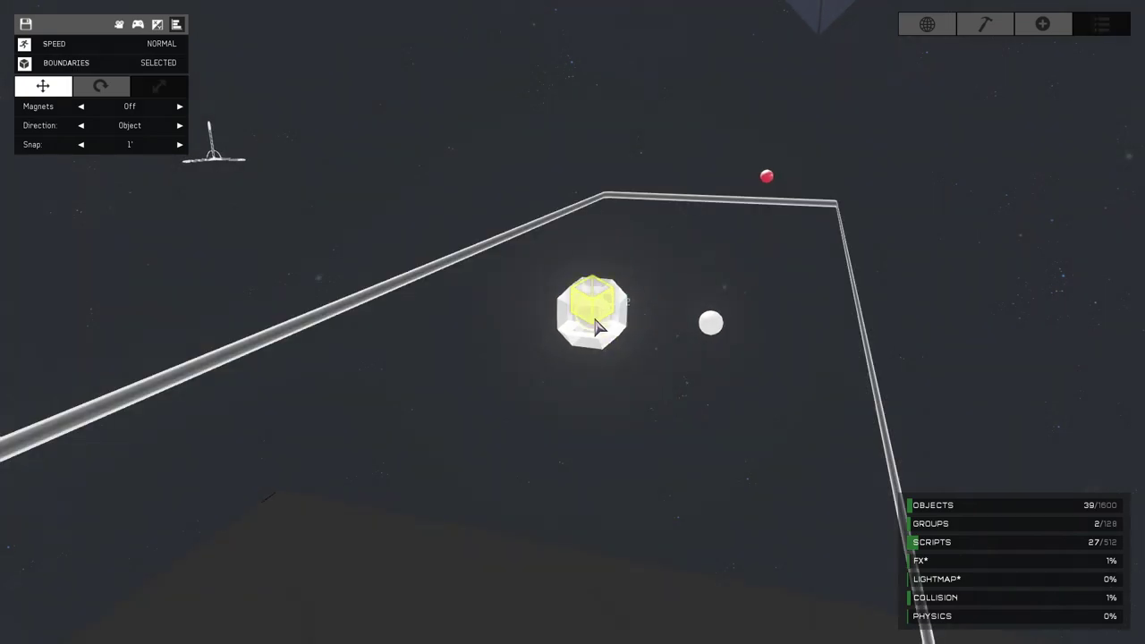
{"action": "left_click", "coordinate": [601, 326]}
{"action": "scroll", "coordinate": [602, 315], "scroll_direction": "down", "scroll_amount": 5}
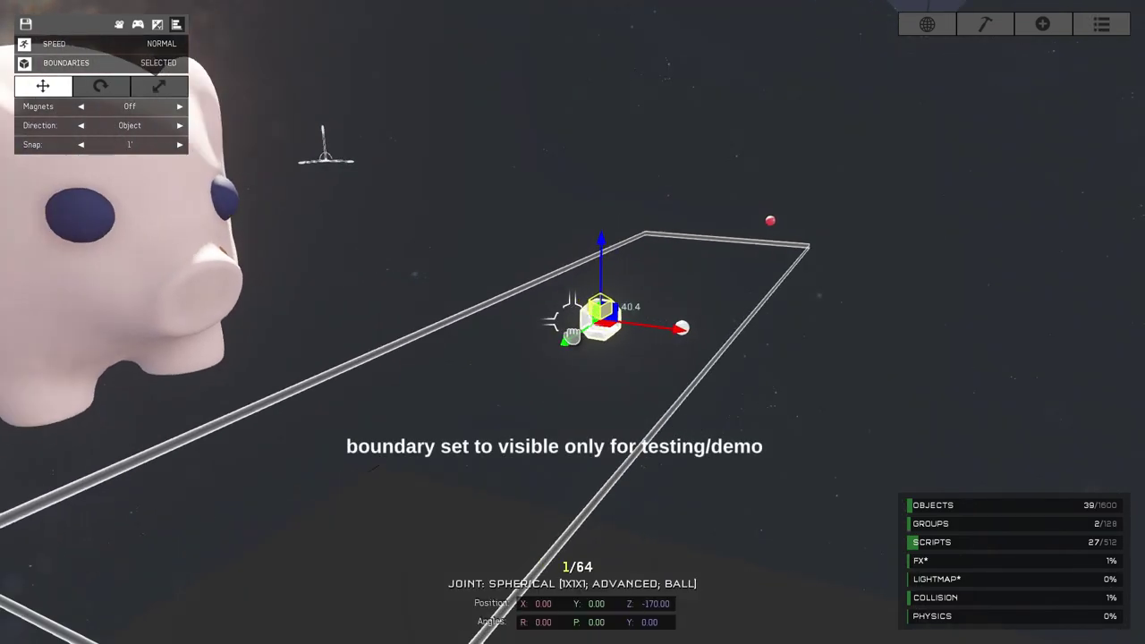
{"action": "key", "text": "a"}
{"action": "right_click_drag", "start_coordinate": [572, 337], "coordinate": [572, 335]}
{"action": "left_click_drag", "start_coordinate": [598, 239], "coordinate": [615, 12]}
{"action": "key", "text": "s"}
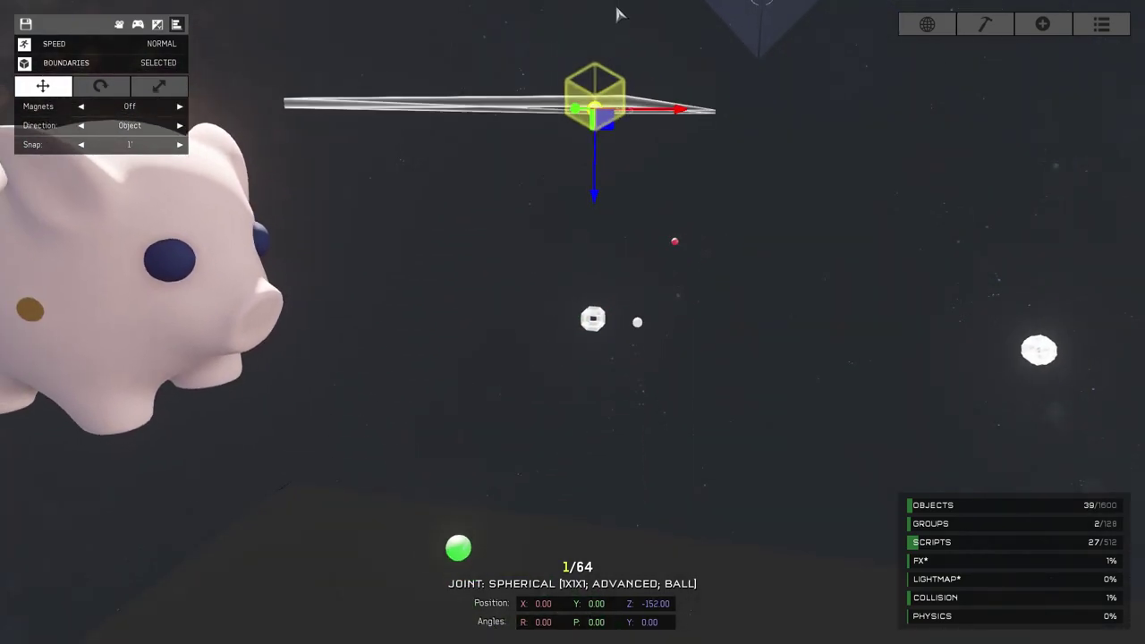
{"action": "left_click_drag", "start_coordinate": [600, 145], "coordinate": [602, 48]}
{"action": "left_click", "coordinate": [719, 316]}
Set Magnets to Low [5'] and move the Pelican's spherical joint into the centre of the octagonal shape.
{"action": "key", "text": "w"}
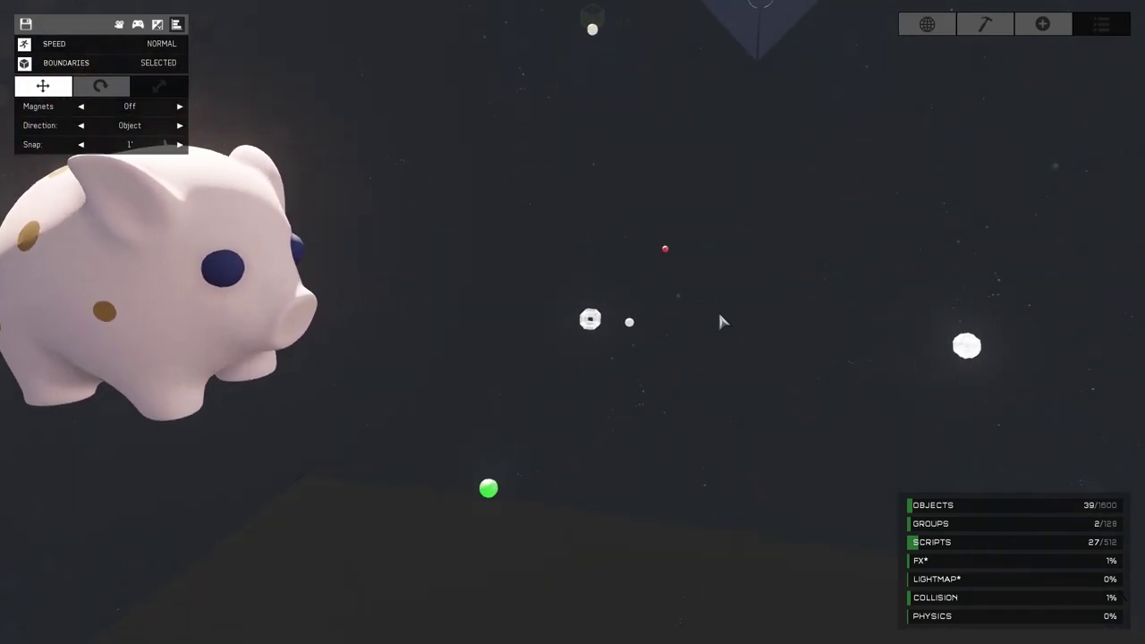
{"action": "right_click_drag", "start_coordinate": [720, 317], "coordinate": [788, 320]}
{"action": "left_click", "coordinate": [616, 333]}
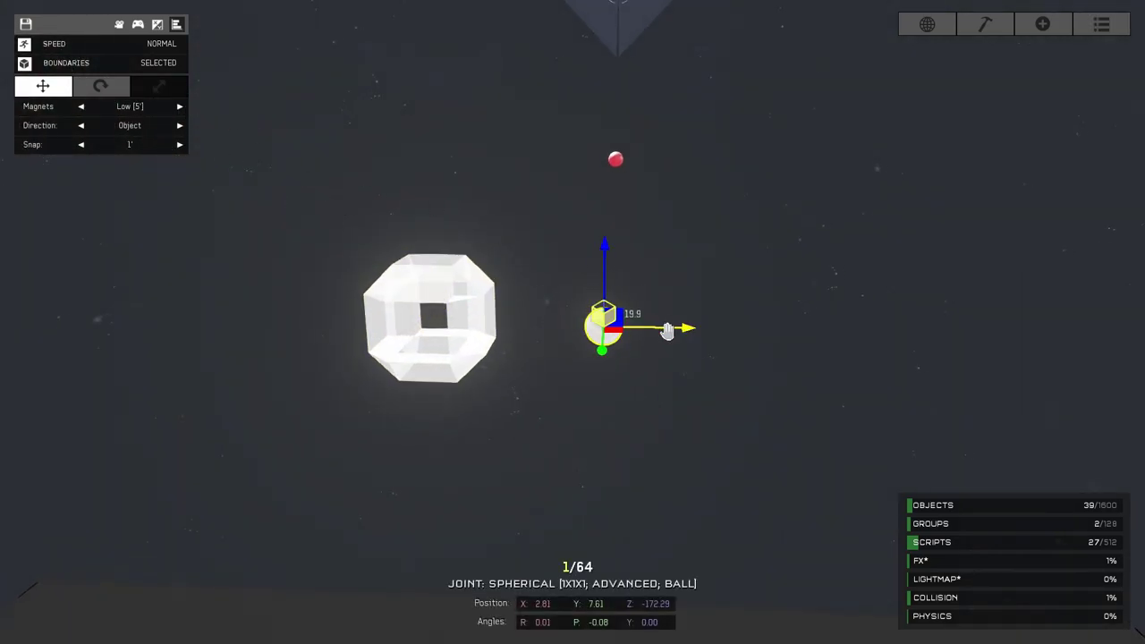
{"action": "left_click_drag", "start_coordinate": [585, 334], "coordinate": [539, 334]}
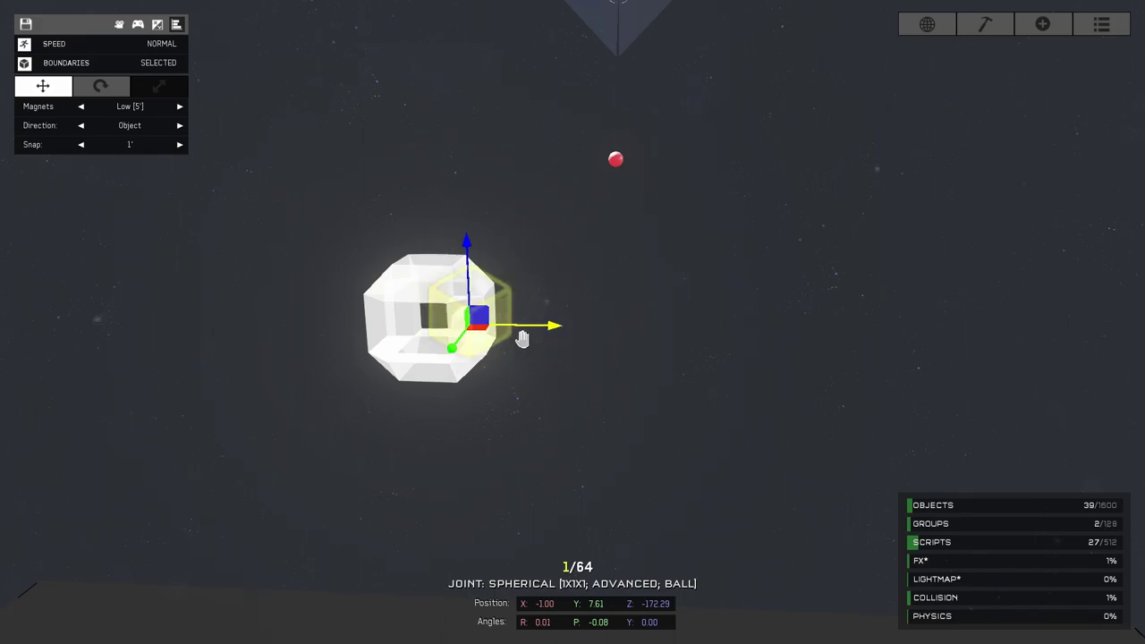
{"action": "left_click_drag", "start_coordinate": [445, 390], "coordinate": [411, 374]}
{"action": "left_click", "coordinate": [647, 435]}
{"action": "key", "text": "s"}
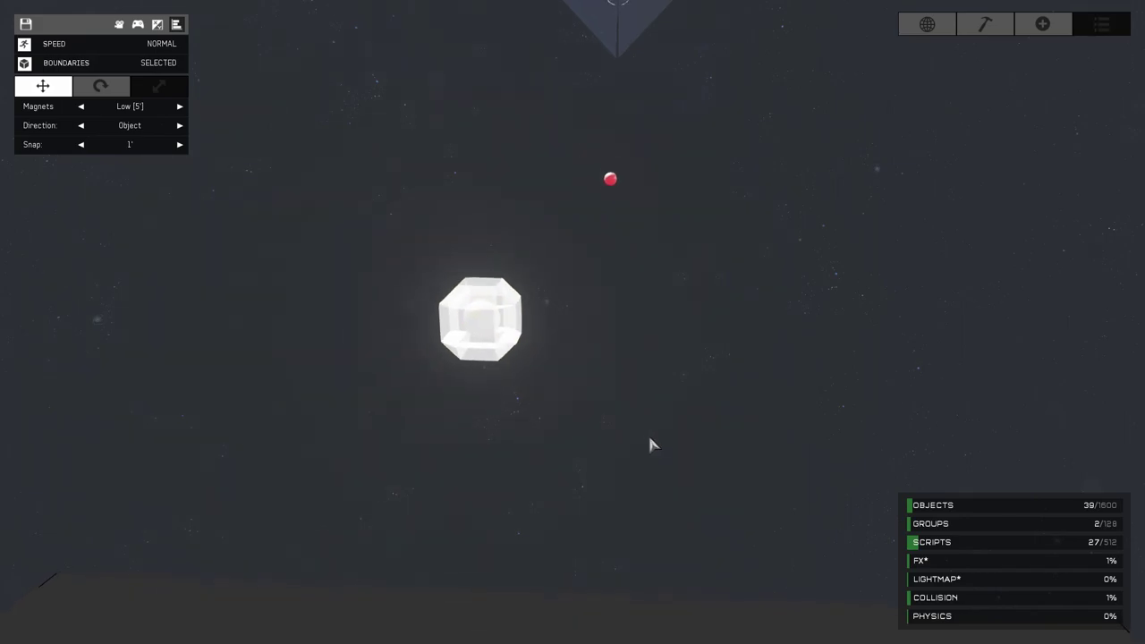
Examine how the ball joint sits inside the white octagonal and faceted cage shapes.
{"action": "key", "text": "d"}
{"action": "right_click_drag", "start_coordinate": [648, 435], "coordinate": [573, 331]}
{"action": "key", "text": "s"}
{"action": "key", "text": "shift+a"}
{"action": "left_click", "coordinate": [587, 386]}
{"action": "key", "text": "d"}
{"action": "right_click_drag", "start_coordinate": [570, 396], "coordinate": [571, 334]}
{"action": "key", "text": "shift+w"}
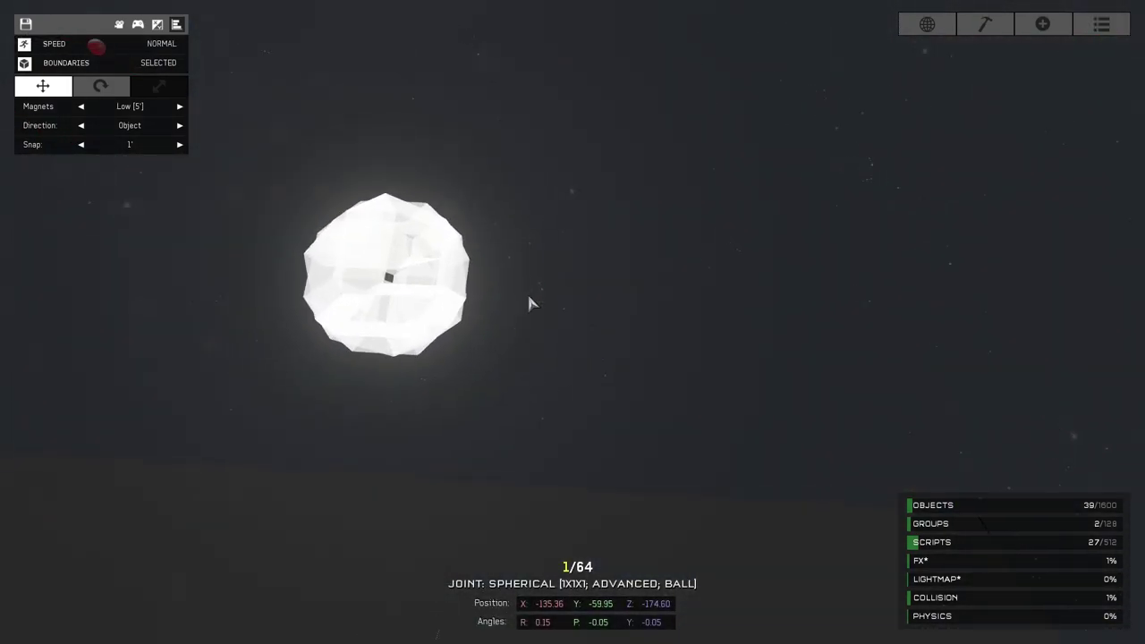
{"action": "left_click", "coordinate": [512, 299]}
{"action": "key", "text": "s"}
{"action": "right_click_drag", "start_coordinate": [514, 300], "coordinate": [570, 334]}
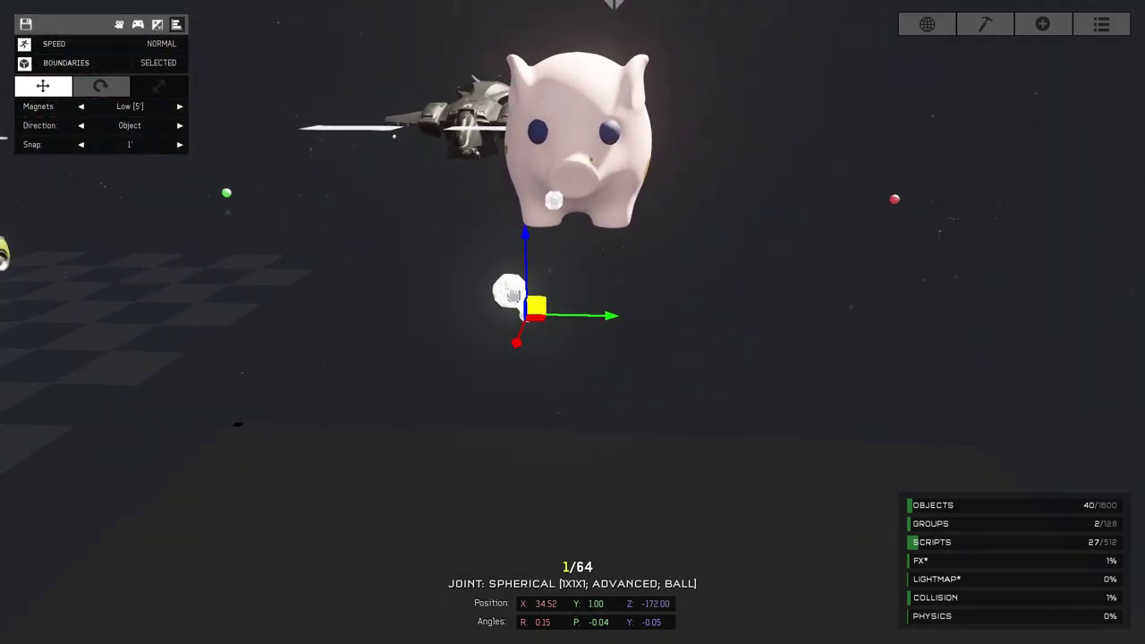
Snap the ball joint below the piggy's snout into the white faceted shape and check the joint inside the octagonal one.
{"action": "left_click_drag", "start_coordinate": [512, 295], "coordinate": [510, 288]}
{"action": "key", "text": "a"}
{"action": "right_click_drag", "start_coordinate": [356, 329], "coordinate": [573, 332]}
{"action": "key", "text": "a"}
{"action": "key", "text": "w"}
{"action": "key", "text": "w"}
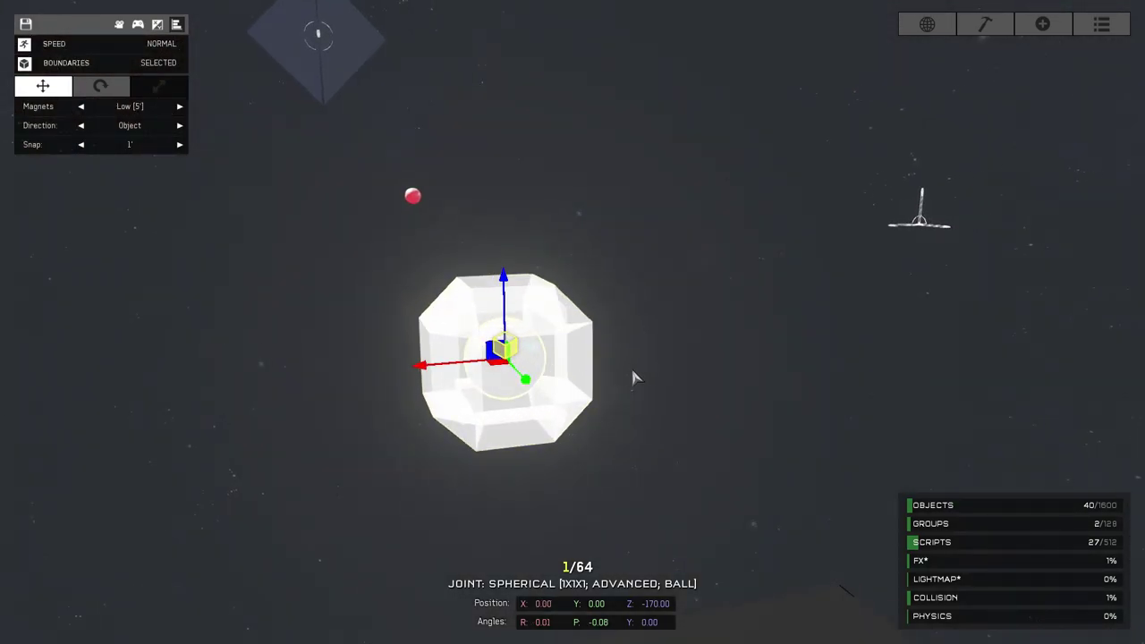
{"action": "right_click_drag", "start_coordinate": [726, 379], "coordinate": [571, 331]}
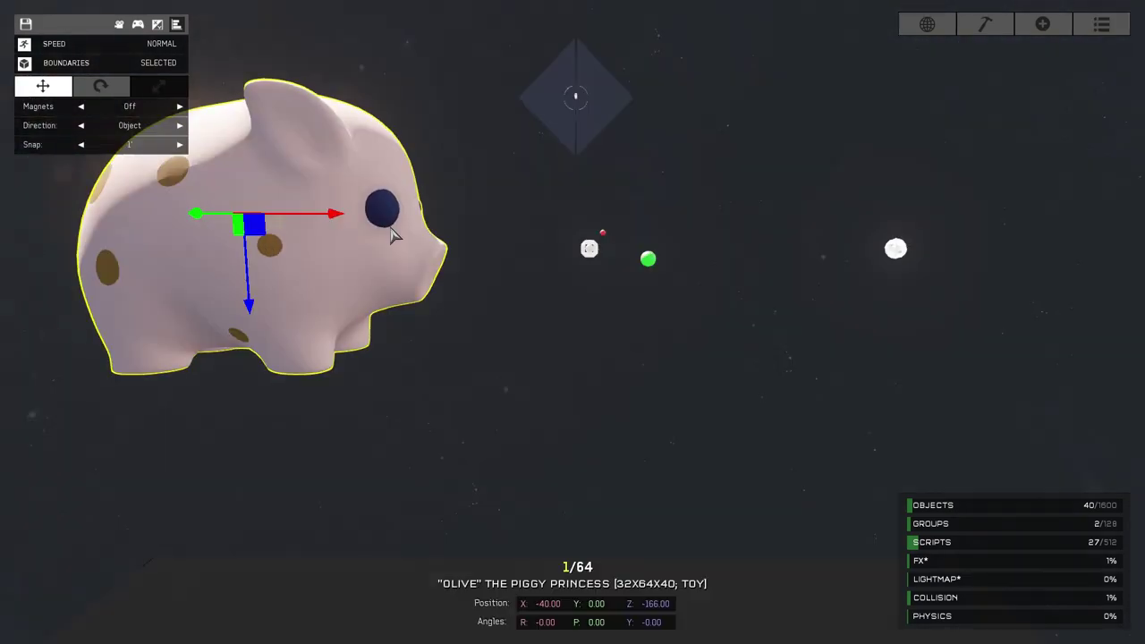
Slide the "Olive" Piggy Princess forward along its X axis over the octagonal shape, to about X 3.00.
{"action": "left_click_drag", "start_coordinate": [365, 227], "coordinate": [675, 283]}
{"action": "key", "text": "r"}
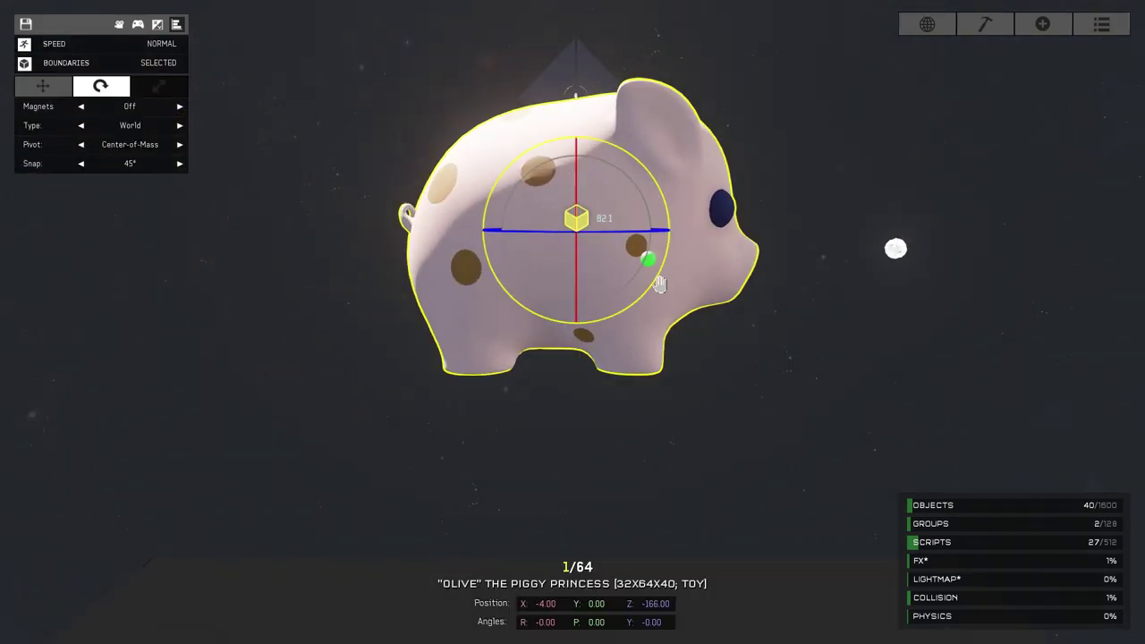
{"action": "key", "text": "r"}
{"action": "left_click_drag", "start_coordinate": [644, 215], "coordinate": [738, 230]}
{"action": "key", "text": "shift"}
{"action": "right_click_drag", "start_coordinate": [738, 231], "coordinate": [572, 333]}
{"action": "key", "text": "r"}
{"action": "key", "text": "r"}
{"action": "left_click_drag", "start_coordinate": [588, 231], "coordinate": [548, 236]}
{"action": "key", "text": "r"}
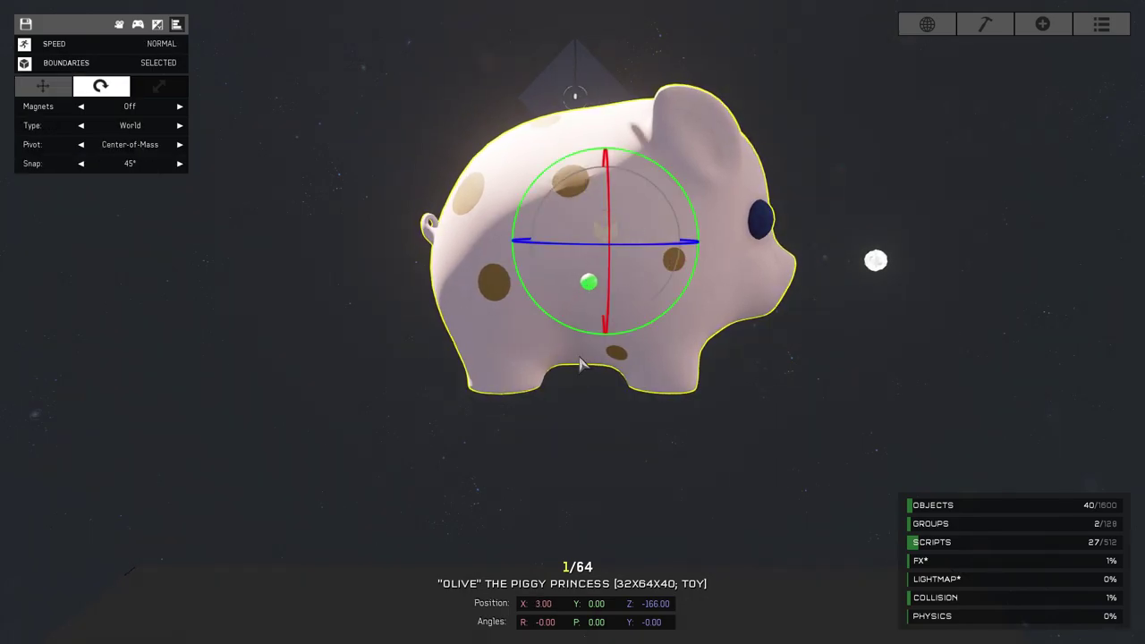
Move the piggy back to X 0.00 and compare its center-of-mass pivot with the joint.
{"action": "right_click_drag", "start_coordinate": [582, 352], "coordinate": [573, 333]}
{"action": "key", "text": "d"}
{"action": "key", "text": "r"}
{"action": "left_click_drag", "start_coordinate": [604, 231], "coordinate": [582, 234]}
{"action": "key", "text": "r"}
{"action": "right_click_drag", "start_coordinate": [521, 406], "coordinate": [537, 395]}
{"action": "key", "text": "a"}
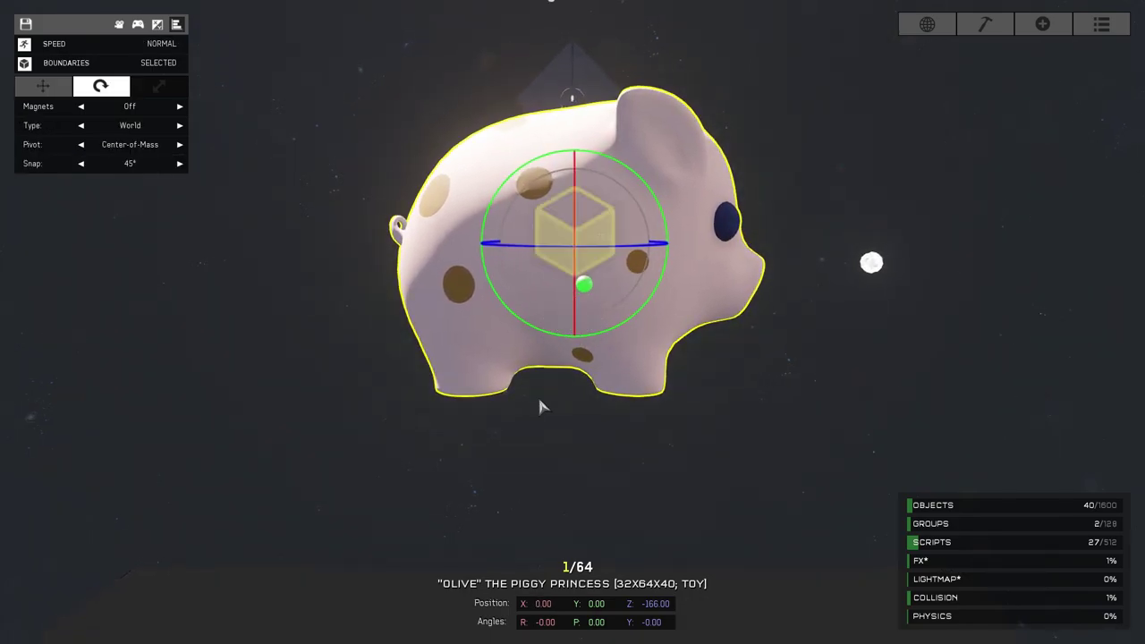
{"action": "key", "text": "r"}
{"action": "left_click_drag", "start_coordinate": [636, 238], "coordinate": [644, 240]}
{"action": "key", "text": "r"}
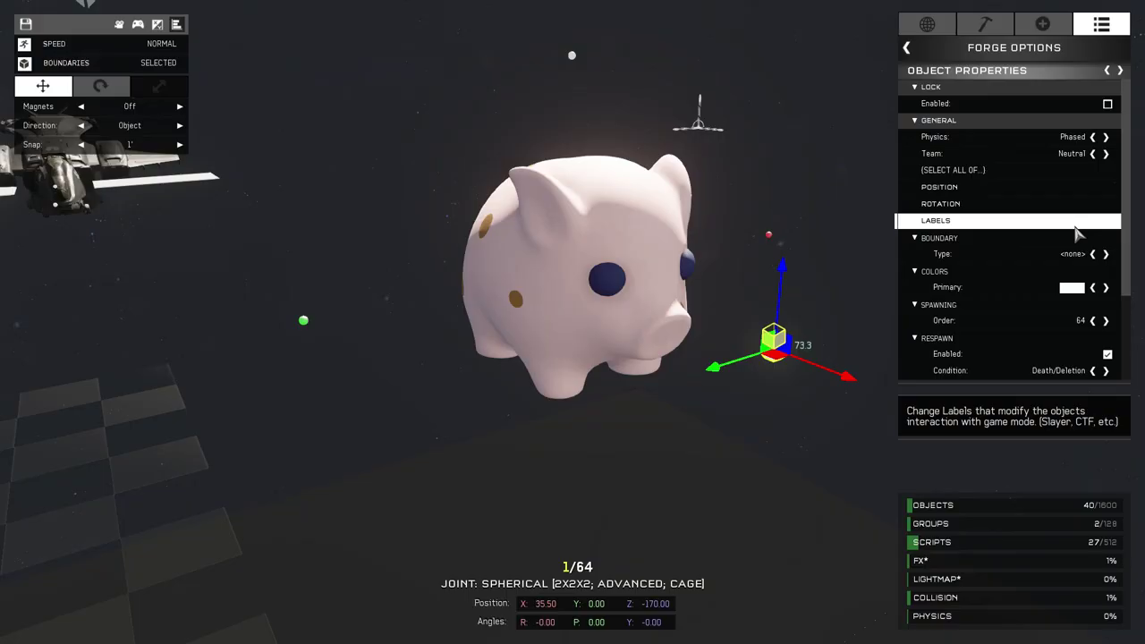
Group the cage joint pieces in front of the piggy's snout and switch the group's parent object.
{"action": "right_click_drag", "start_coordinate": [1074, 228], "coordinate": [670, 247]}
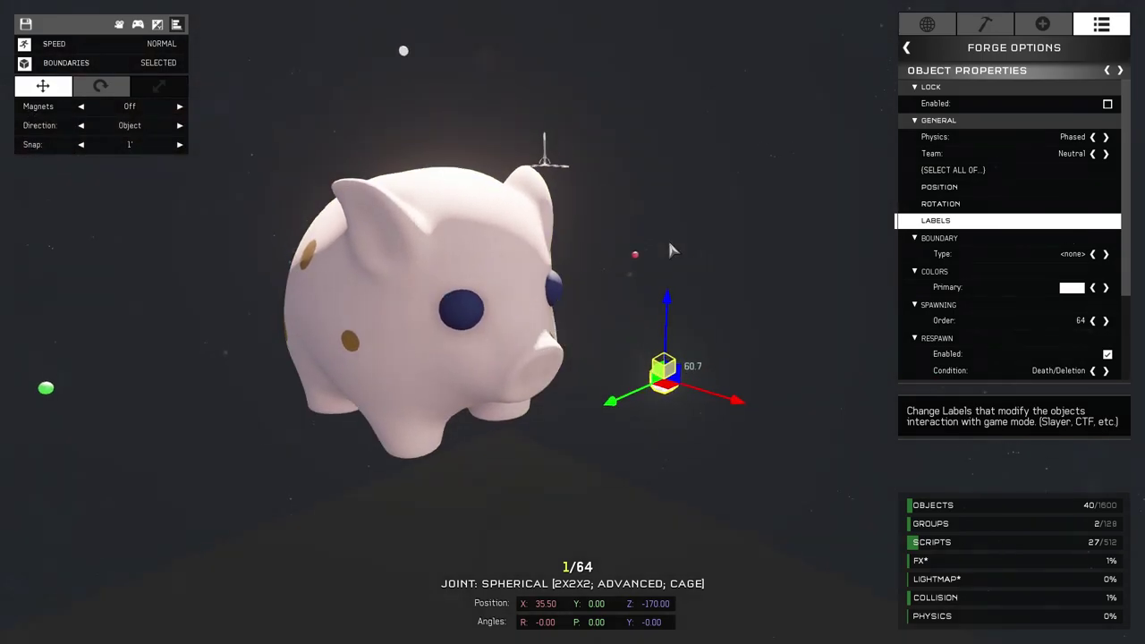
{"action": "left_click", "coordinate": [953, 170]}
{"action": "key", "text": "ctrl+g"}
{"action": "left_click", "coordinate": [1107, 33]}
{"action": "left_click", "coordinate": [1107, 139]}
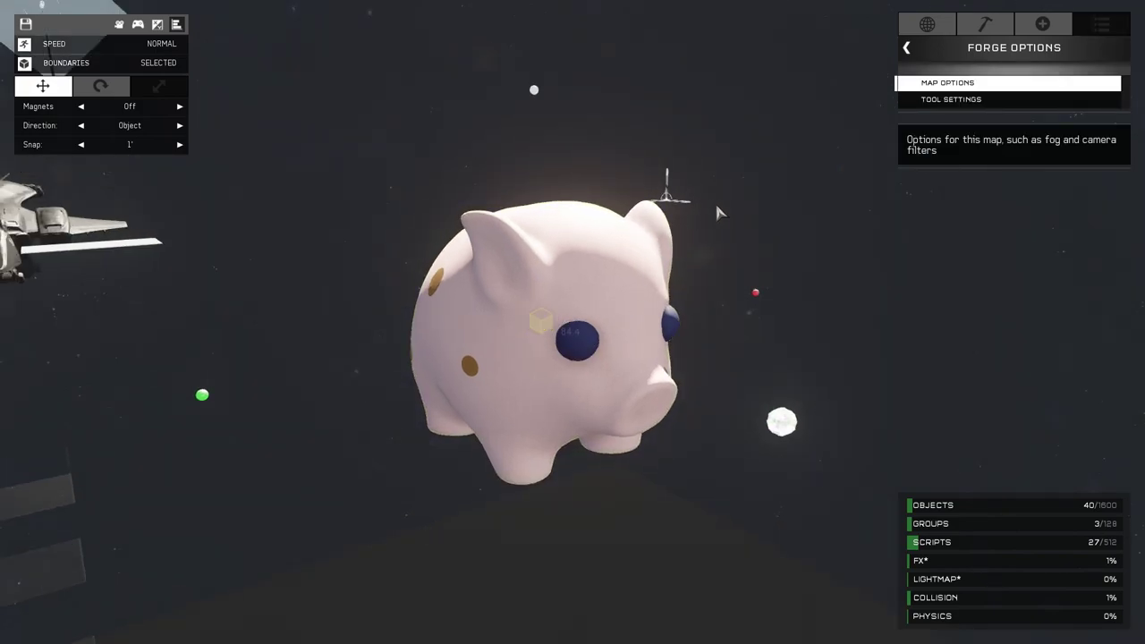
{"action": "left_click", "coordinate": [572, 344]}
{"action": "left_click", "coordinate": [405, 496]}
{"action": "right_click_drag", "start_coordinate": [405, 496], "coordinate": [725, 362]}
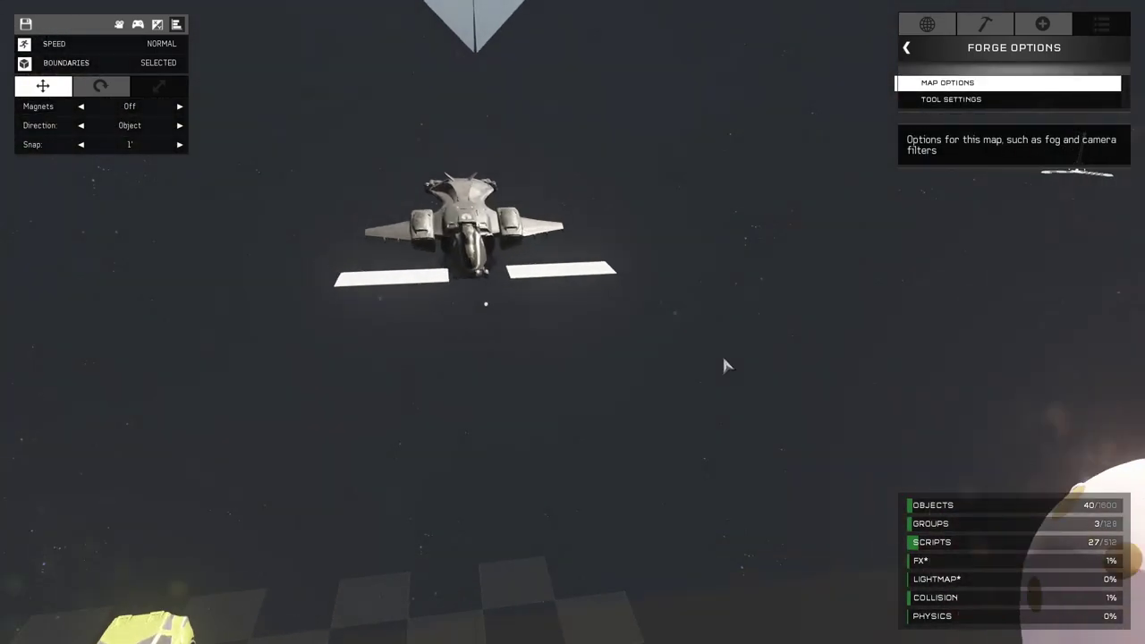
Copy one of the Pelican's white wing blockers and bring the copy over to the piggy.
{"action": "left_click", "coordinate": [391, 278]}
{"action": "right_click_drag", "start_coordinate": [391, 278], "coordinate": [555, 299]}
{"action": "key", "text": "ctrl+v"}
{"action": "right_click_drag", "start_coordinate": [75, 343], "coordinate": [441, 375]}
{"action": "left_click", "coordinate": [358, 268]}
{"action": "left_click_drag", "start_coordinate": [429, 368], "coordinate": [183, 380]}
{"action": "left_click_drag", "start_coordinate": [223, 420], "coordinate": [363, 332]}
{"action": "left_click", "coordinate": [414, 351]}
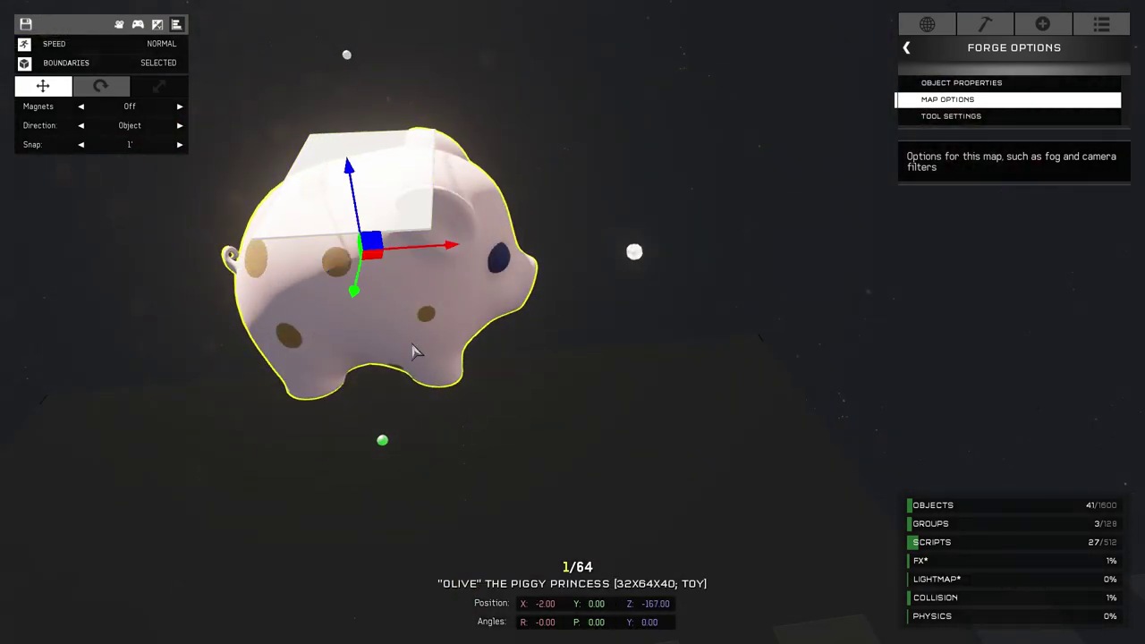
Position the copied wing blocker beside the piggy's body at X 0.00, Y -41.00, Z -170.00.
{"action": "right_click_drag", "start_coordinate": [413, 352], "coordinate": [572, 323]}
{"action": "left_click", "coordinate": [605, 315]}
{"action": "left_click", "coordinate": [608, 320]}
{"action": "left_click", "coordinate": [636, 389], "text": "ctrl"}
{"action": "right_click_drag", "start_coordinate": [636, 388], "coordinate": [572, 327]}
{"action": "left_click_drag", "start_coordinate": [465, 273], "coordinate": [466, 234]}
{"action": "left_click_drag", "start_coordinate": [408, 191], "coordinate": [429, 407]}
{"action": "right_click_drag", "start_coordinate": [438, 397], "coordinate": [573, 329]}
{"action": "left_click_drag", "start_coordinate": [573, 329], "coordinate": [561, 353]}
{"action": "left_click_drag", "start_coordinate": [626, 293], "coordinate": [526, 293]}
{"action": "right_click_drag", "start_coordinate": [525, 293], "coordinate": [573, 334]}
{"action": "left_click_drag", "start_coordinate": [455, 348], "coordinate": [420, 351]}
{"action": "right_click_drag", "start_coordinate": [452, 352], "coordinate": [572, 334]}
{"action": "key", "text": "shift"}
{"action": "key", "text": "shift"}
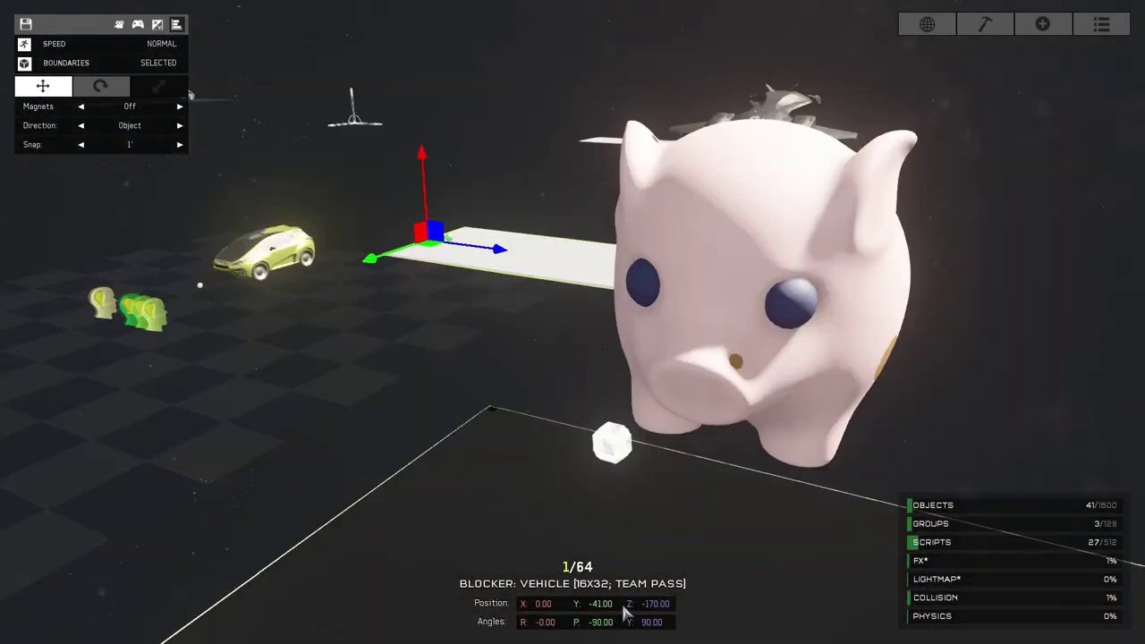
Duplicate the wing blocker and move the duplicate to the opposite side of the piggy.
{"action": "right_click_drag", "start_coordinate": [585, 376], "coordinate": [590, 334]}
{"action": "key", "text": "ctrl+d"}
{"action": "left_click_drag", "start_coordinate": [421, 284], "coordinate": [934, 330]}
{"action": "key", "text": "r"}
{"action": "key", "text": "r"}
{"action": "right_click_drag", "start_coordinate": [956, 333], "coordinate": [573, 334]}
{"action": "left_click", "coordinate": [722, 411]}
Save the map and delete the Pelican model together with its wing blockers.
{"action": "key", "text": "ctrl+s"}
{"action": "left_click_drag", "start_coordinate": [749, 143], "coordinate": [213, 540]}
{"action": "key", "text": "Delete"}
{"action": "right_click_drag", "start_coordinate": [260, 524], "coordinate": [332, 260]}
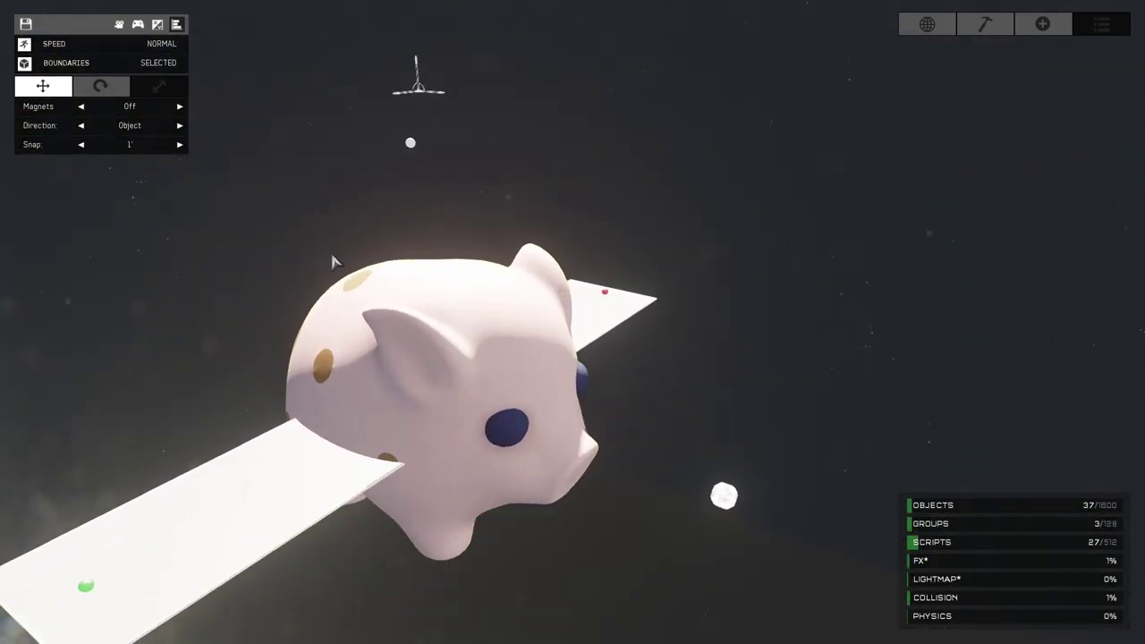
Review Script 3 of the boundary joint above the piggy and the label and order targeted by its Script 4.
{"action": "left_click", "coordinate": [415, 143]}
{"action": "left_click", "coordinate": [1115, 30]}
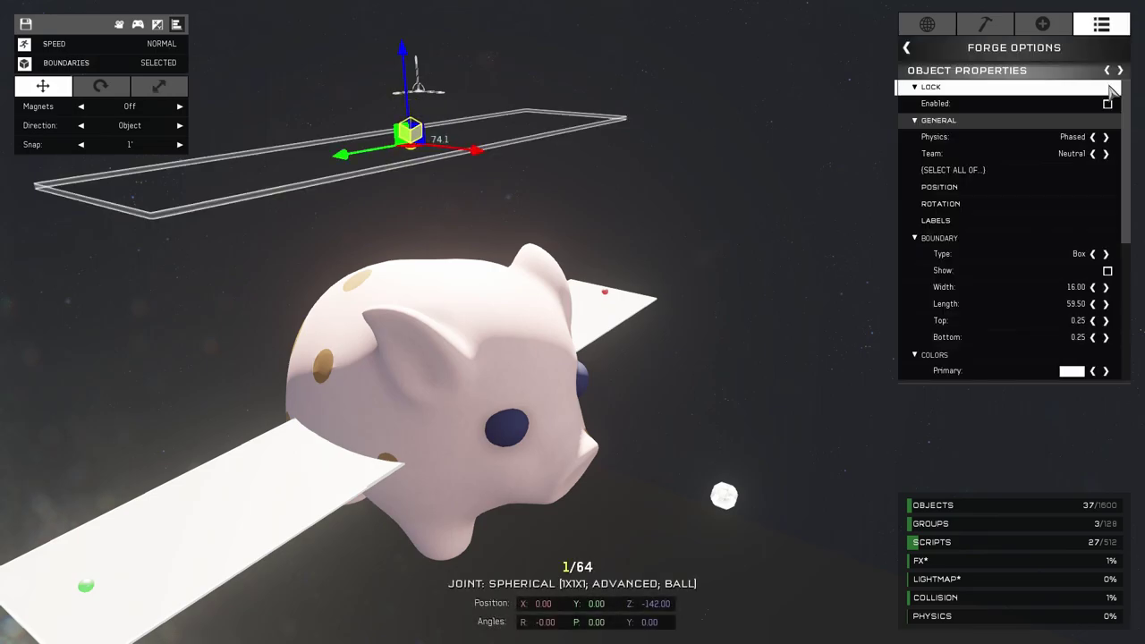
{"action": "scroll", "coordinate": [1073, 340], "scroll_direction": "down", "scroll_amount": 5}
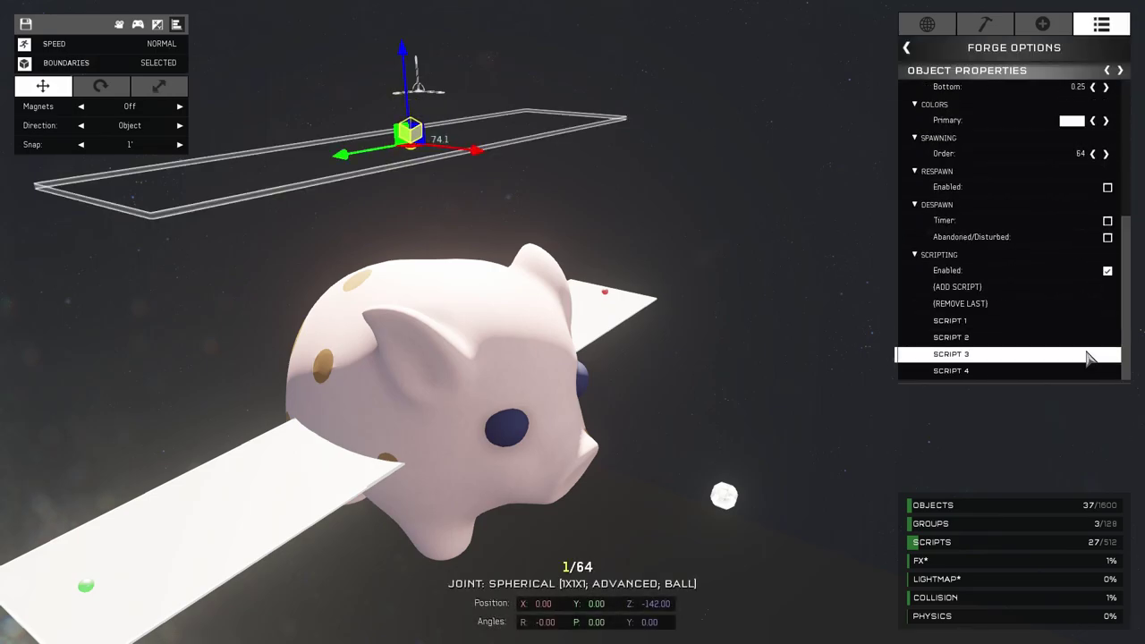
{"action": "left_click", "coordinate": [1089, 356]}
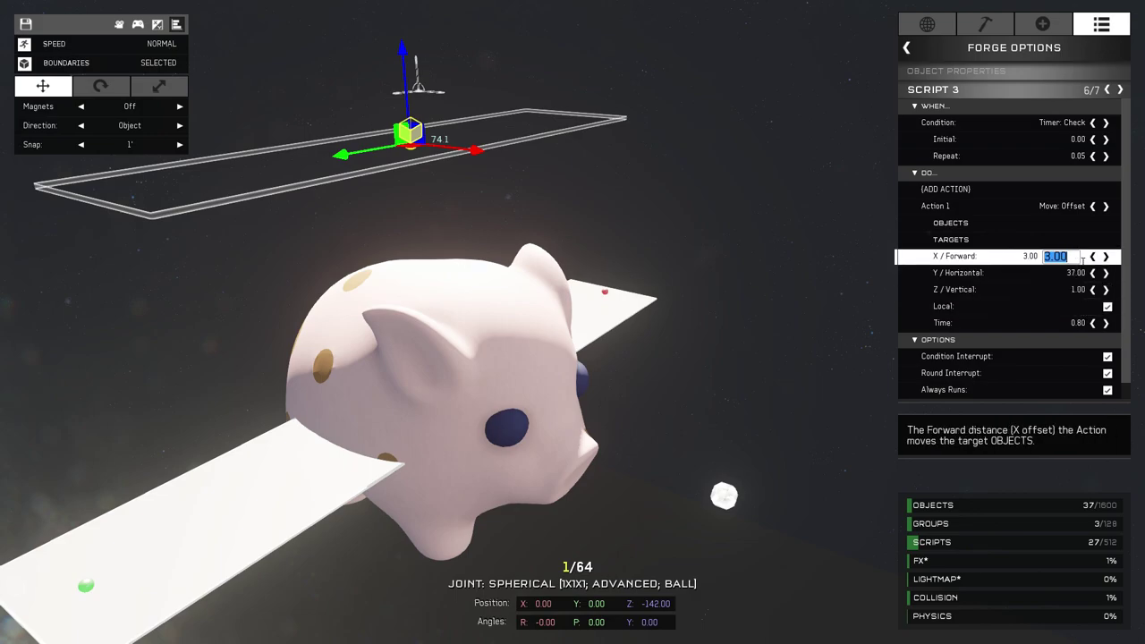
{"action": "left_click", "coordinate": [1121, 90]}
{"action": "left_click", "coordinate": [1072, 224]}
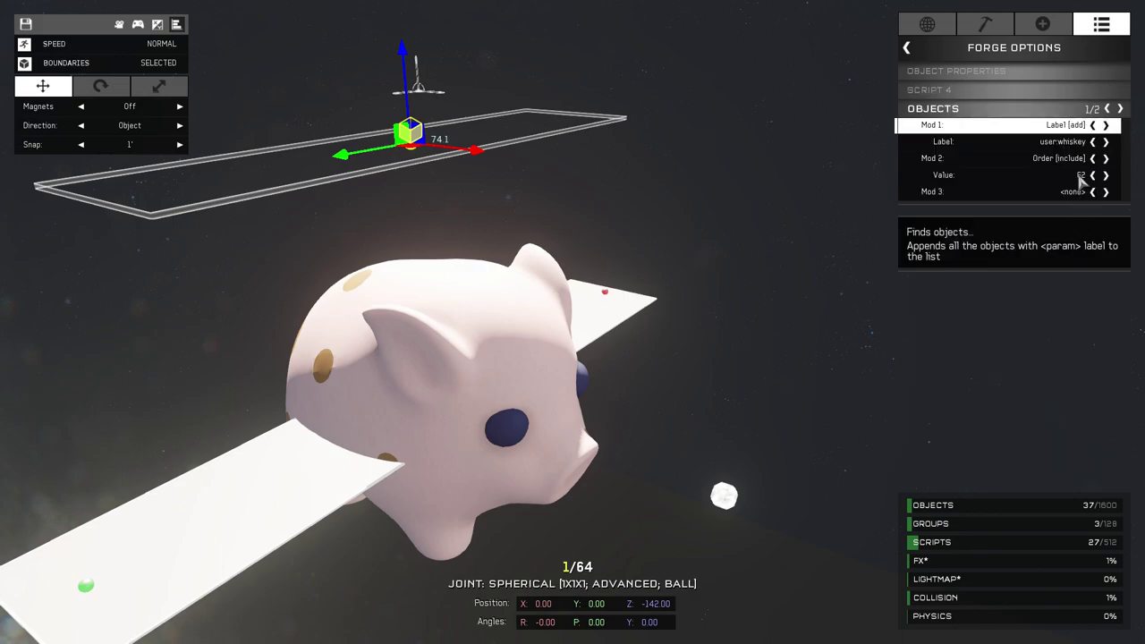
Assign the user:whiskey label to the piggy.
{"action": "left_click", "coordinate": [527, 357]}
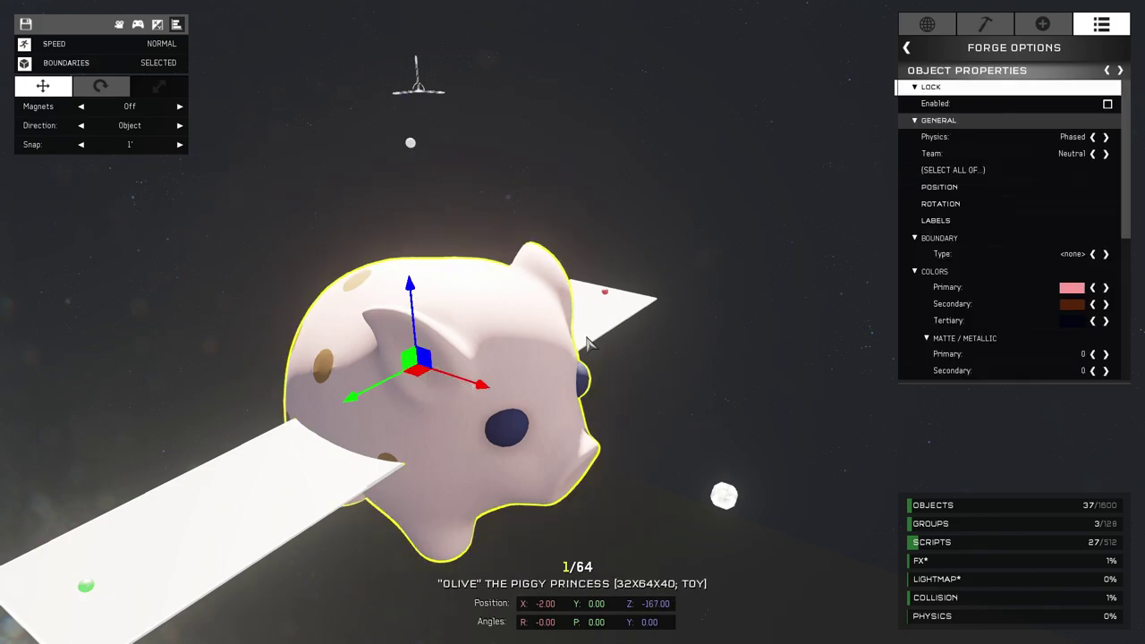
{"action": "left_click", "coordinate": [1029, 220]}
{"action": "left_click", "coordinate": [1074, 106]}
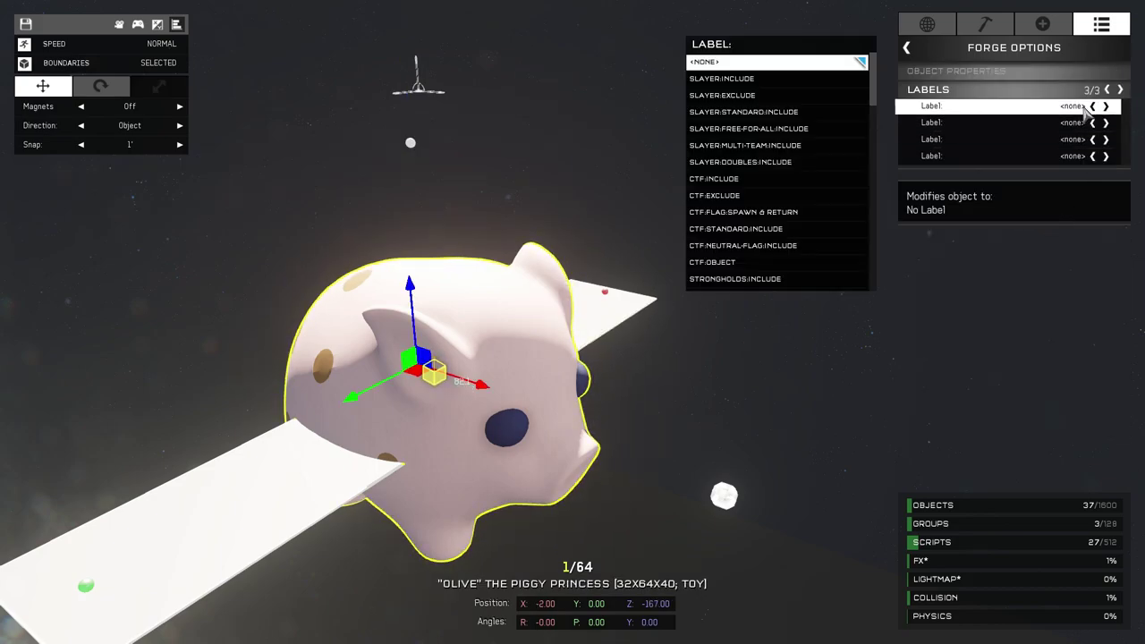
{"action": "scroll", "coordinate": [779, 211], "scroll_direction": "down", "scroll_amount": 5}
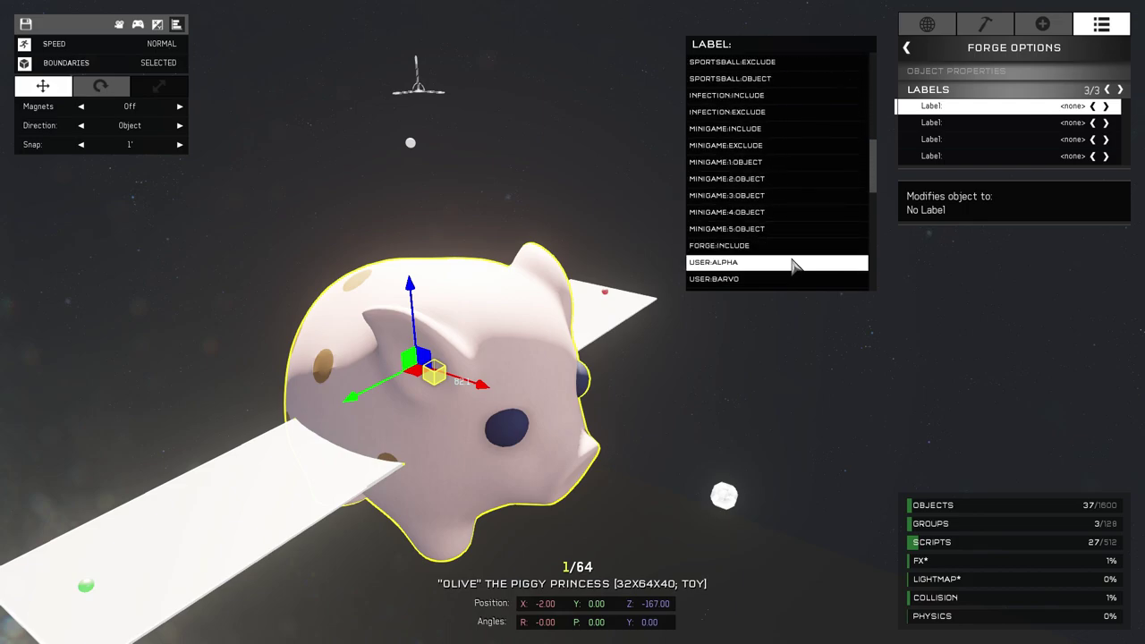
{"action": "scroll", "coordinate": [791, 279], "scroll_direction": "down", "scroll_amount": 5}
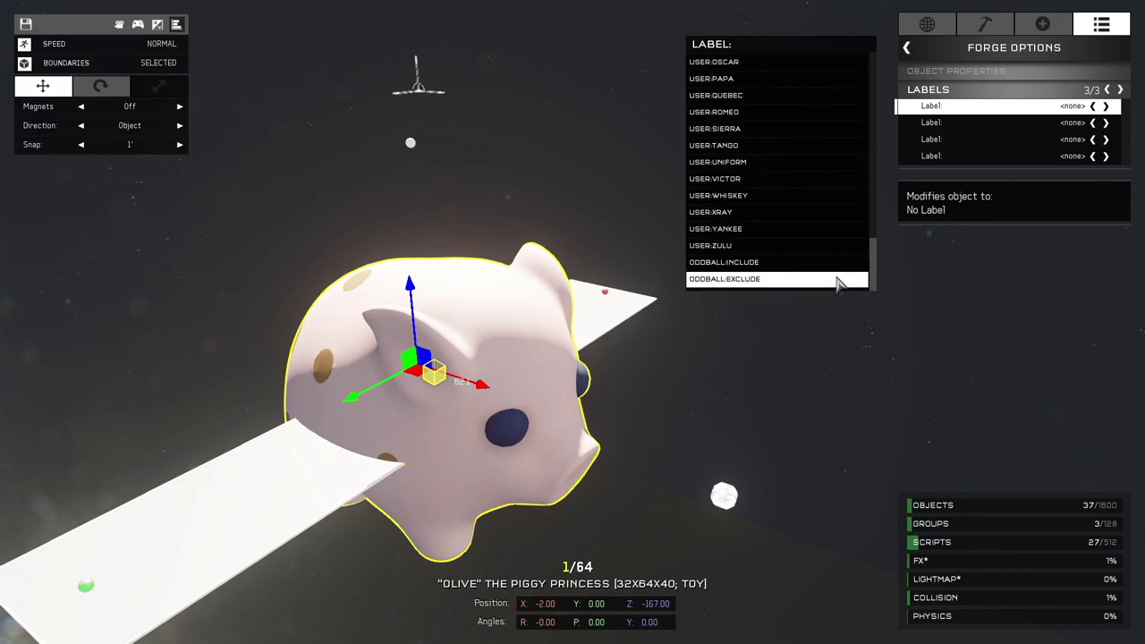
{"action": "left_click_drag", "start_coordinate": [877, 258], "coordinate": [876, 243]}
{"action": "left_click", "coordinate": [776, 262]}
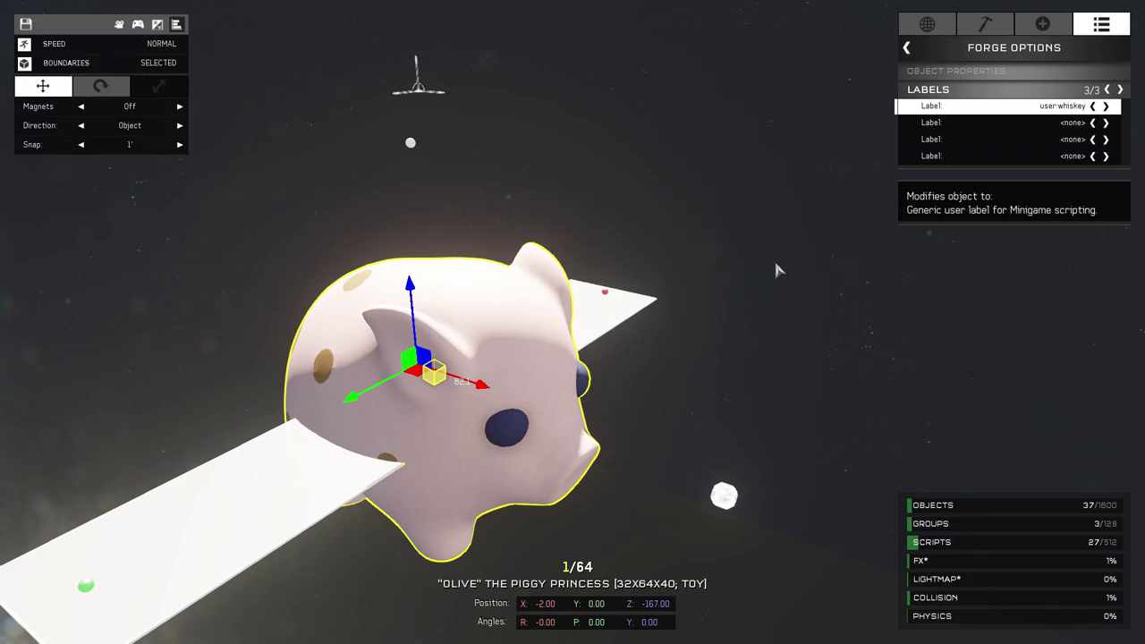
Select the piggy, both wing blockers and its ball joints together, leaving the surrounding cage joints out of the selection.
{"action": "key", "text": "Escape"}
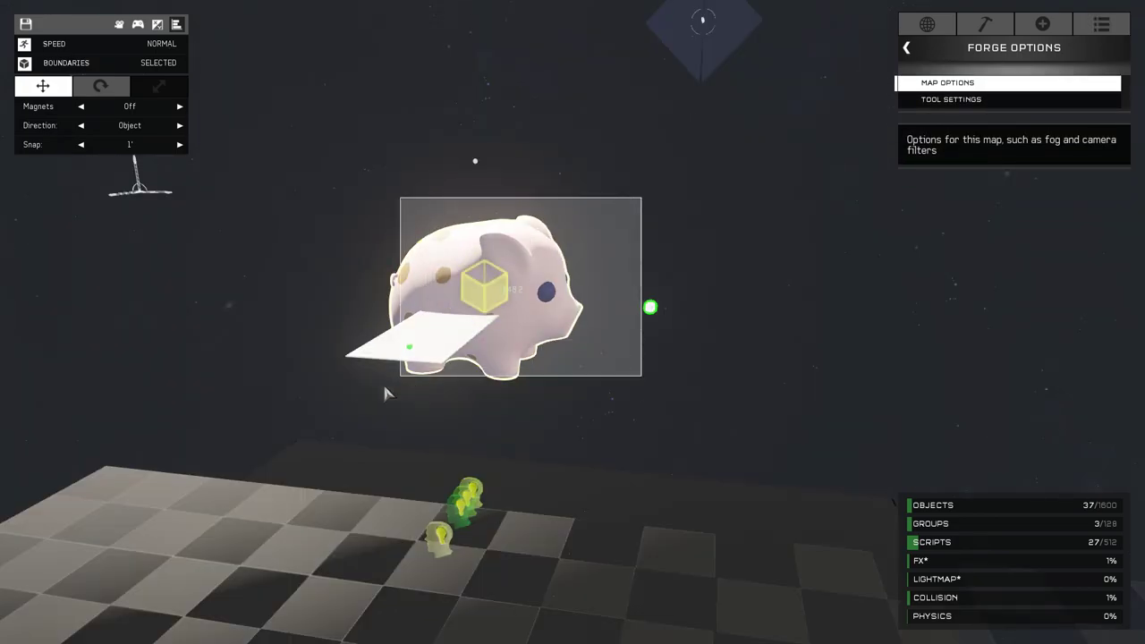
{"action": "left_click", "coordinate": [334, 407]}
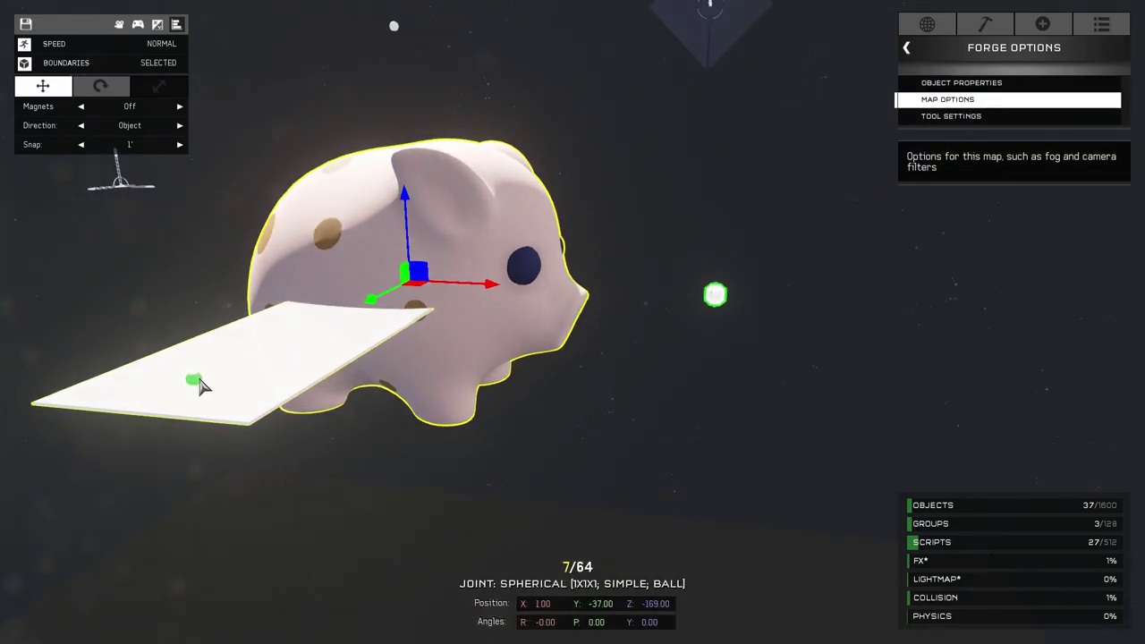
{"action": "key", "text": "w"}
{"action": "right_click_drag", "start_coordinate": [639, 380], "coordinate": [573, 336]}
{"action": "left_click", "coordinate": [550, 300]}
{"action": "key", "text": "s"}
{"action": "key", "text": "w"}
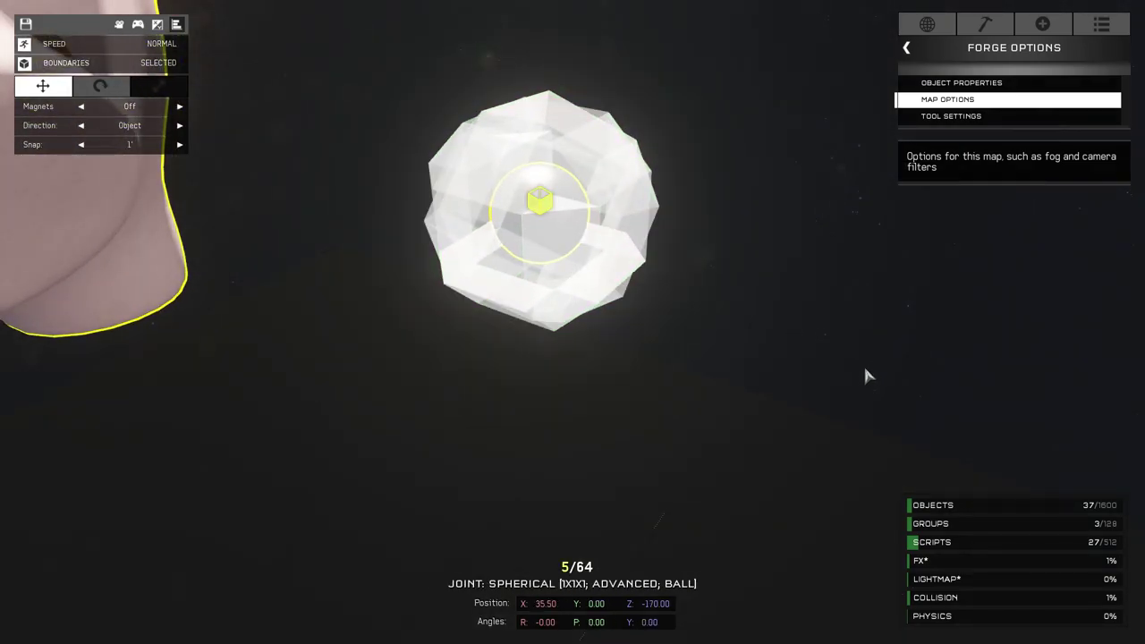
{"action": "key", "text": "s"}
{"action": "right_click_drag", "start_coordinate": [865, 375], "coordinate": [572, 337]}
{"action": "key", "text": "s"}
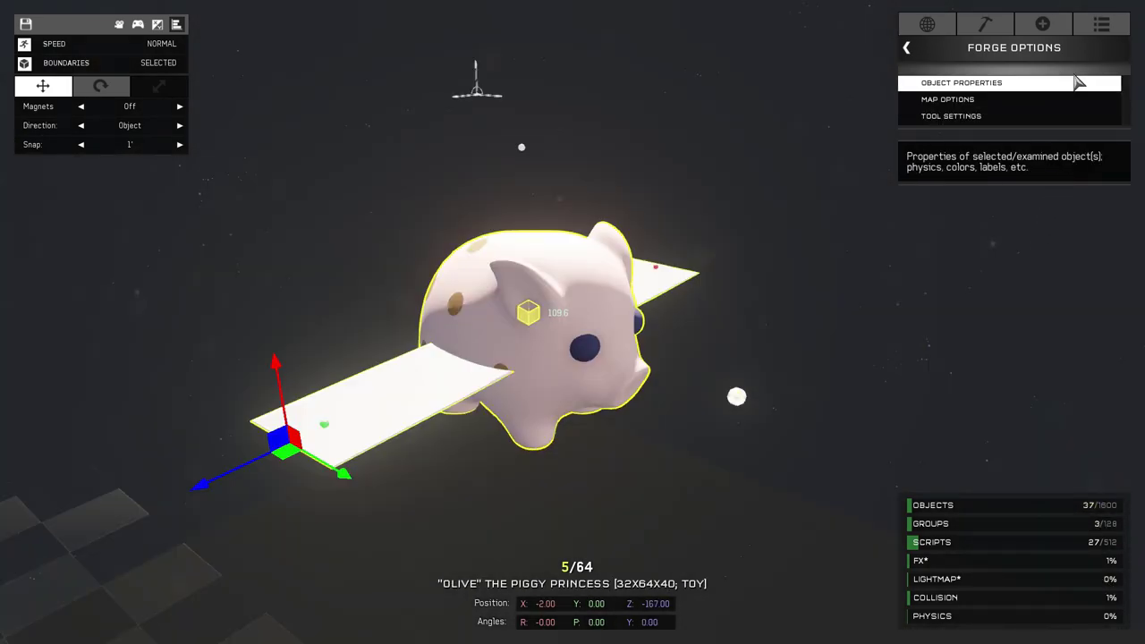
Weld the selected piggy, wings and ball joints into one group and make the piggy its parent.
{"action": "left_click", "coordinate": [1080, 82]}
{"action": "left_click", "coordinate": [1023, 154]}
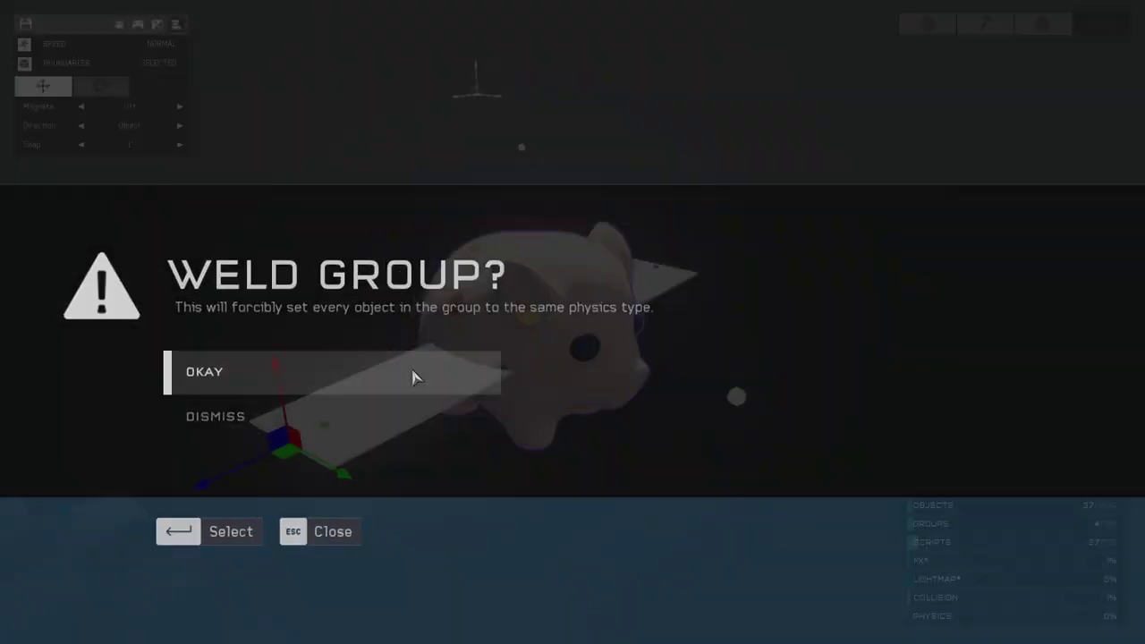
{"action": "left_click", "coordinate": [413, 376]}
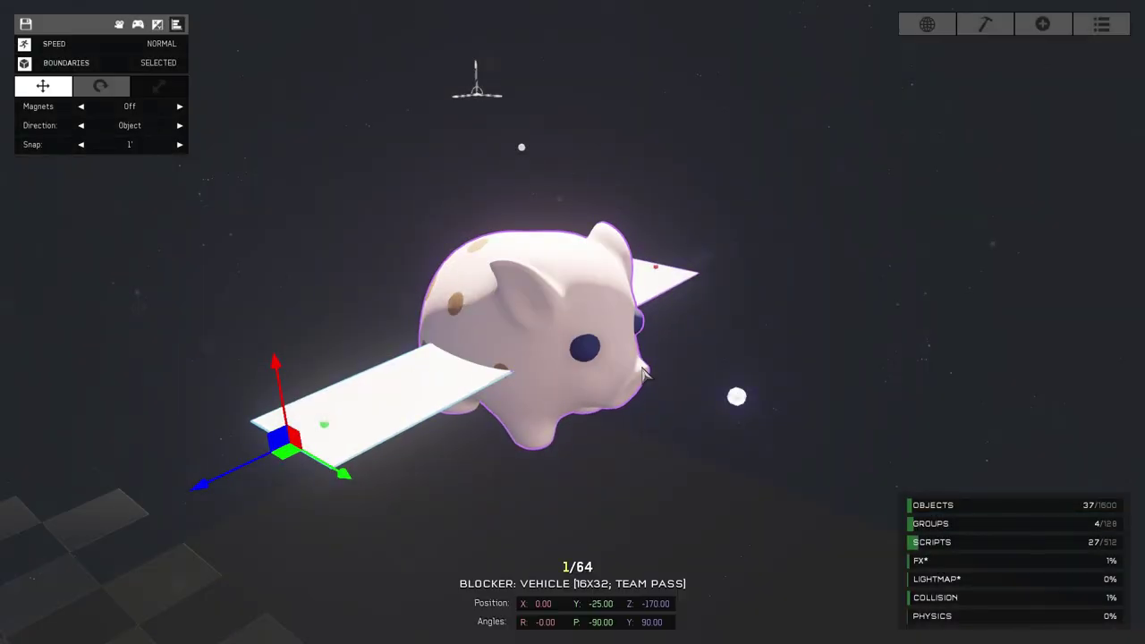
{"action": "left_click", "coordinate": [1100, 27]}
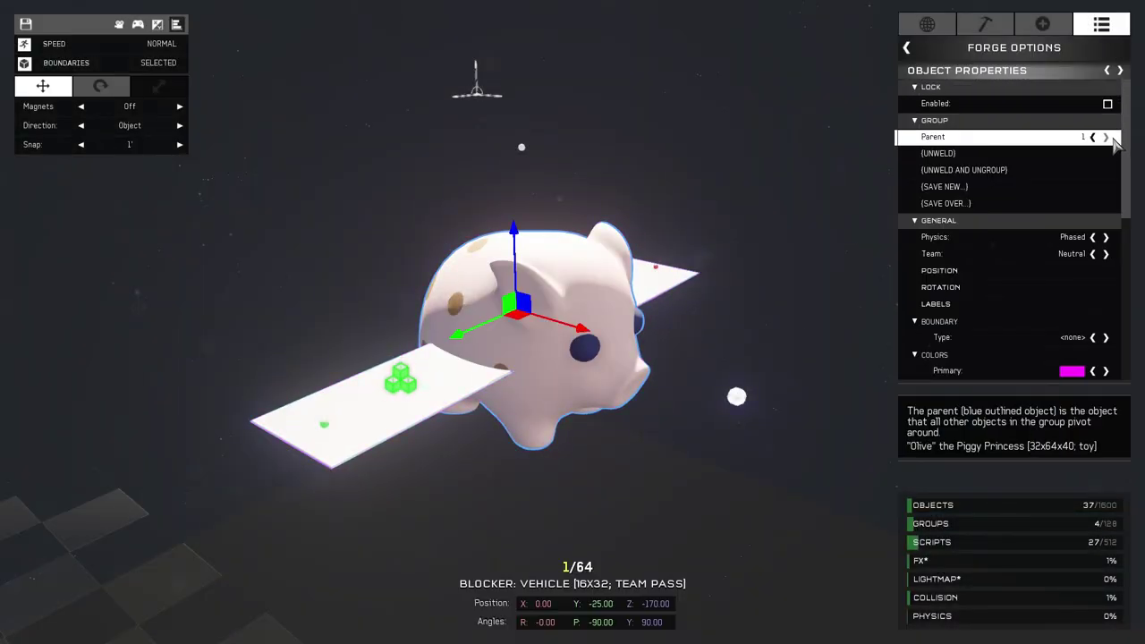
{"action": "left_click", "coordinate": [673, 150]}
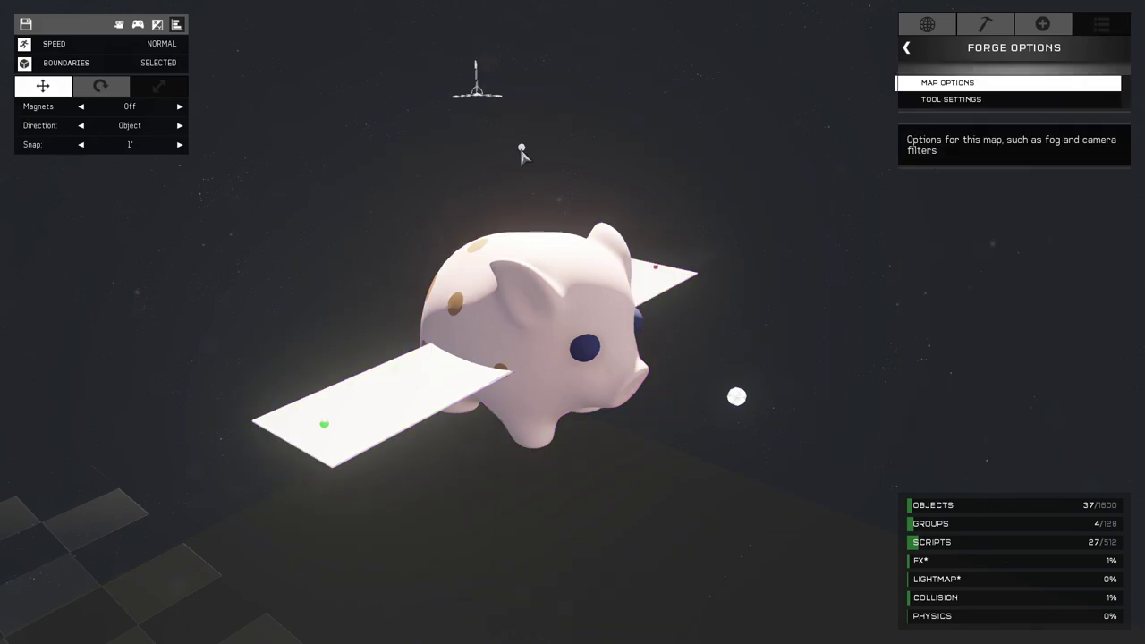
Lower the boundary joint above the piggy straight down along its Z axis into the body.
{"action": "left_click", "coordinate": [528, 152]}
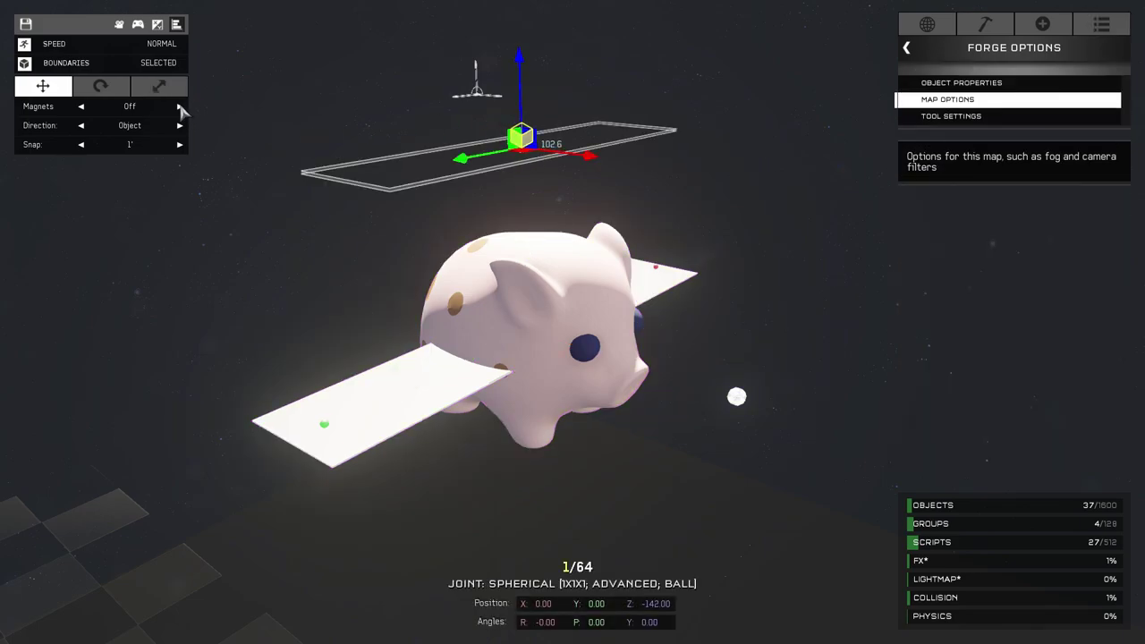
{"action": "left_click_drag", "start_coordinate": [528, 86], "coordinate": [540, 210]}
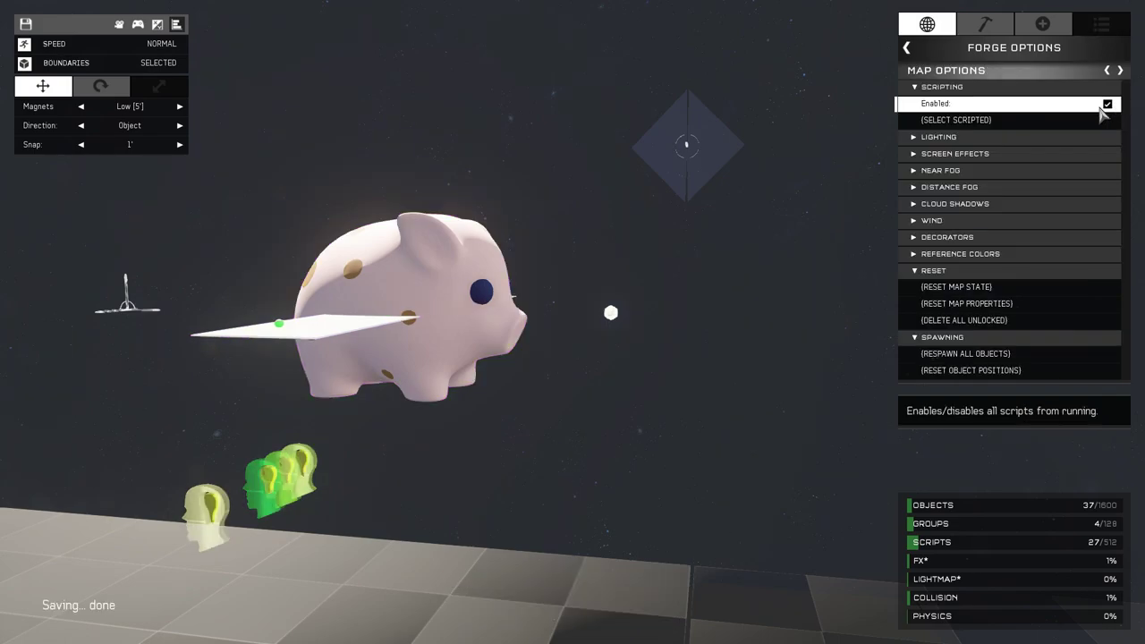
Set the time of both Rotate: Offset actions in the yellow-green script brain's Script 4 to 1.50 seconds.
{"action": "left_click", "coordinate": [927, 32]}
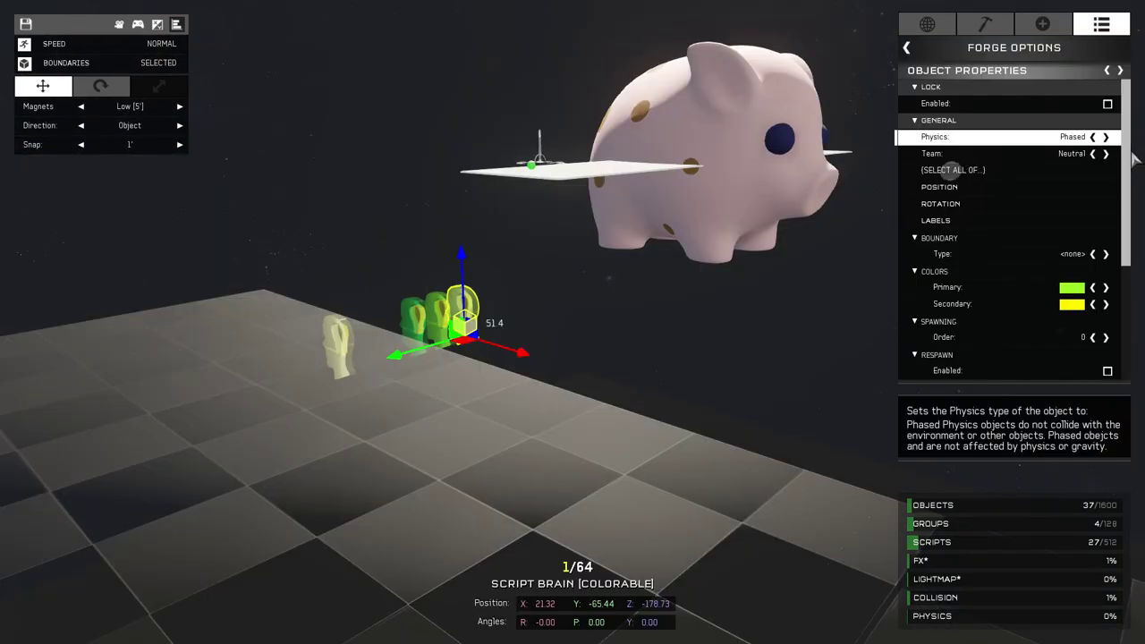
{"action": "scroll", "coordinate": [1005, 348], "scroll_direction": "down", "scroll_amount": 5}
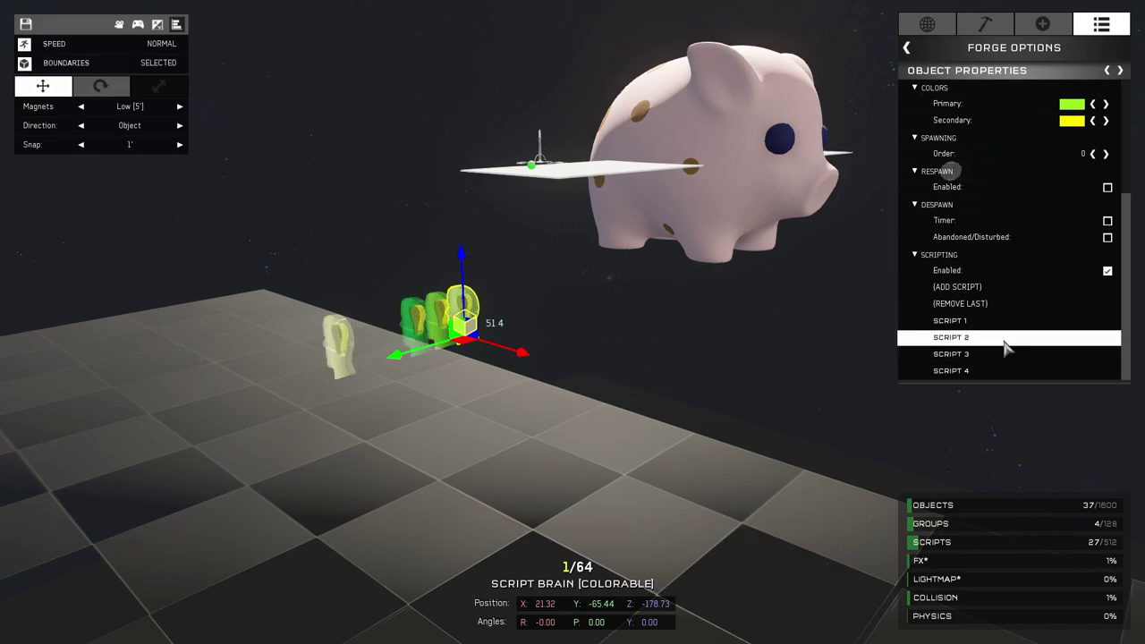
{"action": "left_click", "coordinate": [1010, 370]}
{"action": "scroll", "coordinate": [1011, 358], "scroll_direction": "down", "scroll_amount": 2}
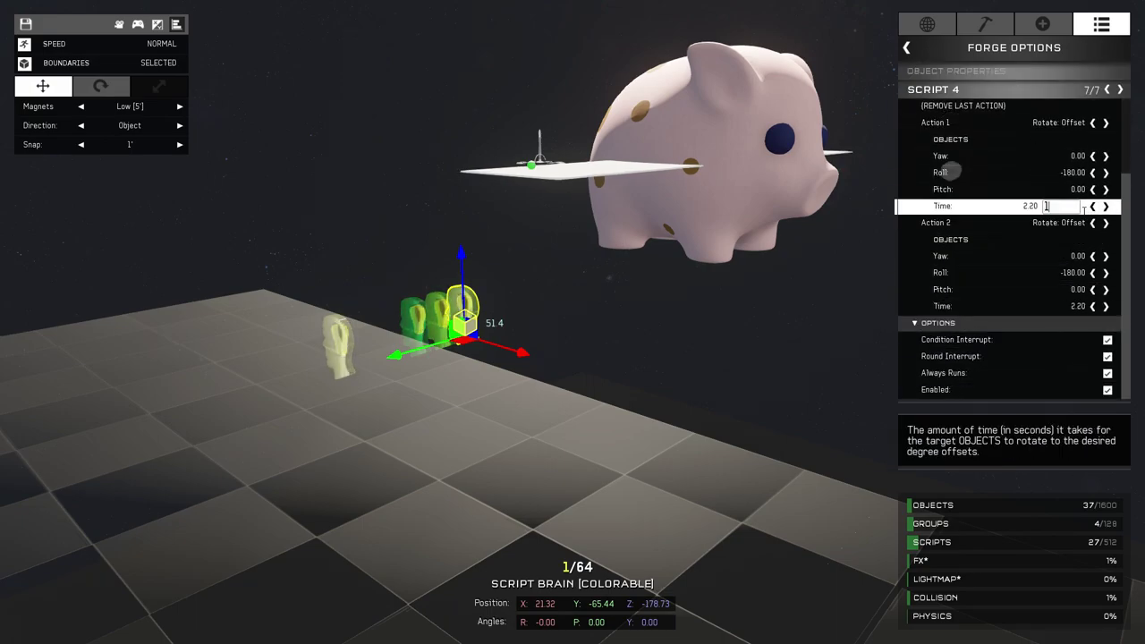
{"action": "left_click", "coordinate": [1083, 307]}
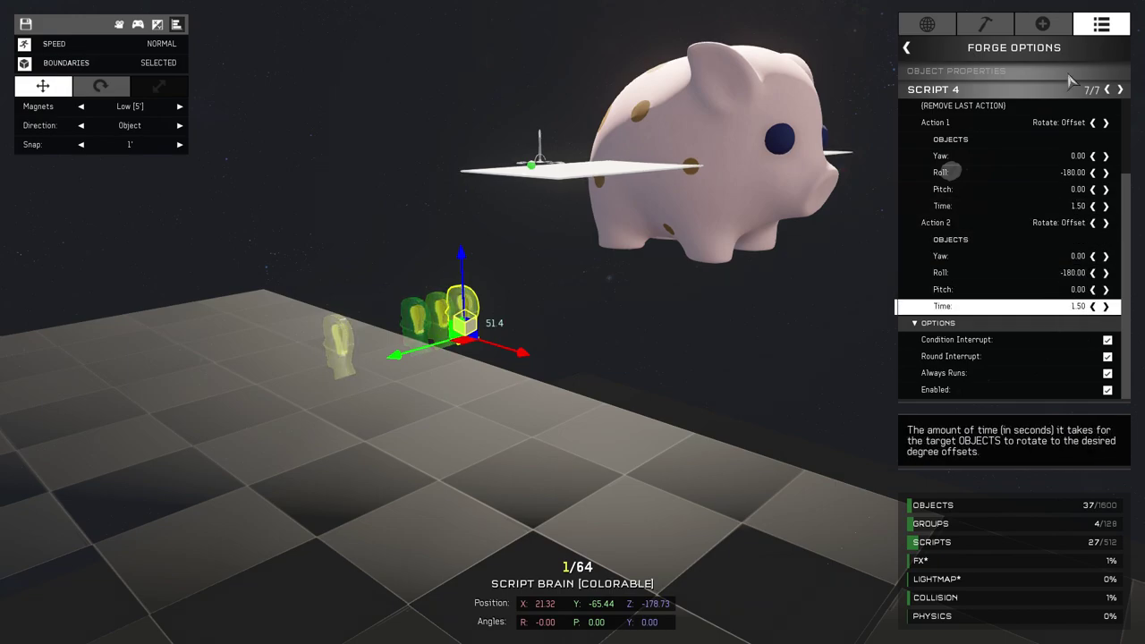
Open Script 1 of the same script brain to examine its settings.
{"action": "left_click", "coordinate": [1101, 24]}
{"action": "left_click", "coordinate": [953, 227]}
{"action": "right_click_drag", "start_coordinate": [946, 215], "coordinate": [973, 267]}
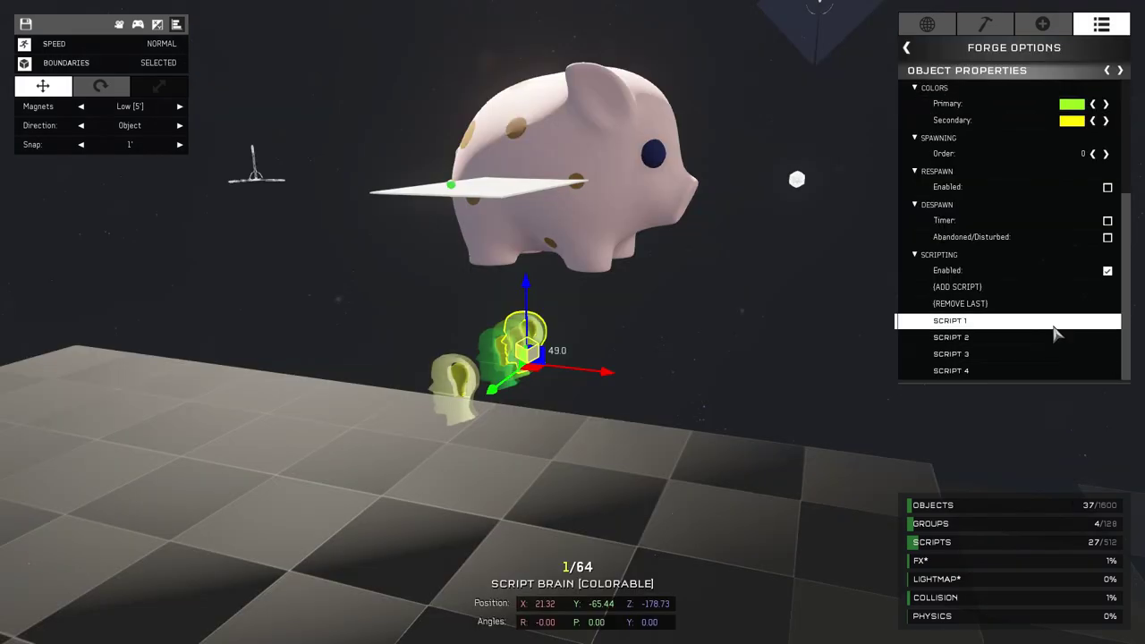
{"action": "left_click", "coordinate": [1064, 324]}
{"action": "scroll", "coordinate": [1097, 341], "scroll_direction": "down", "scroll_amount": 1}
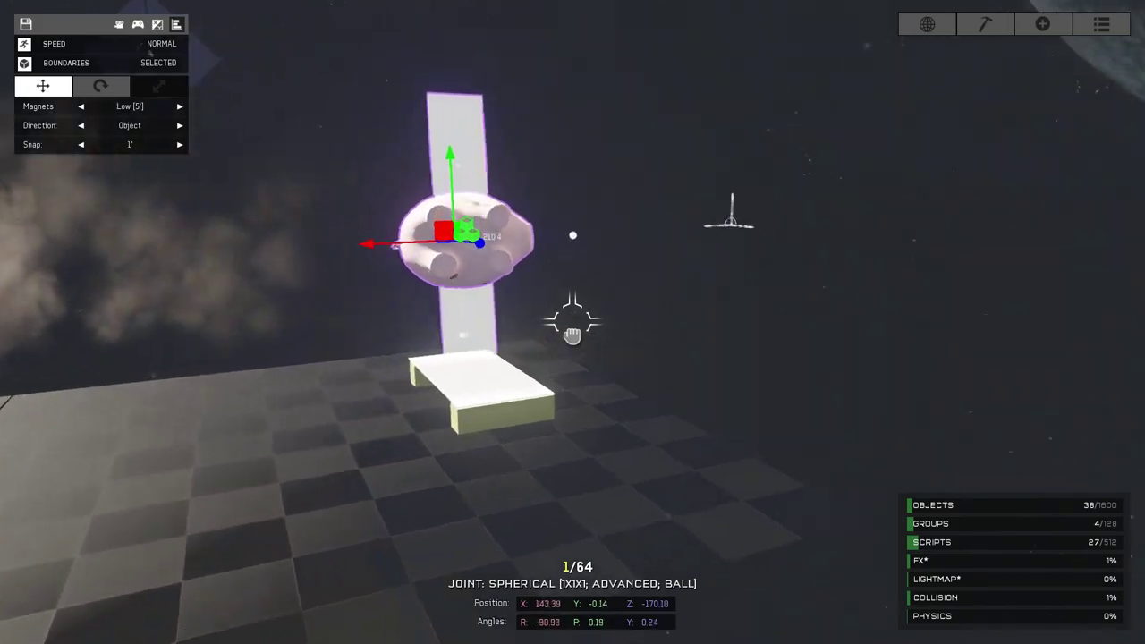
{"action": "left_click_drag", "start_coordinate": [572, 322], "coordinate": [572, 322]}
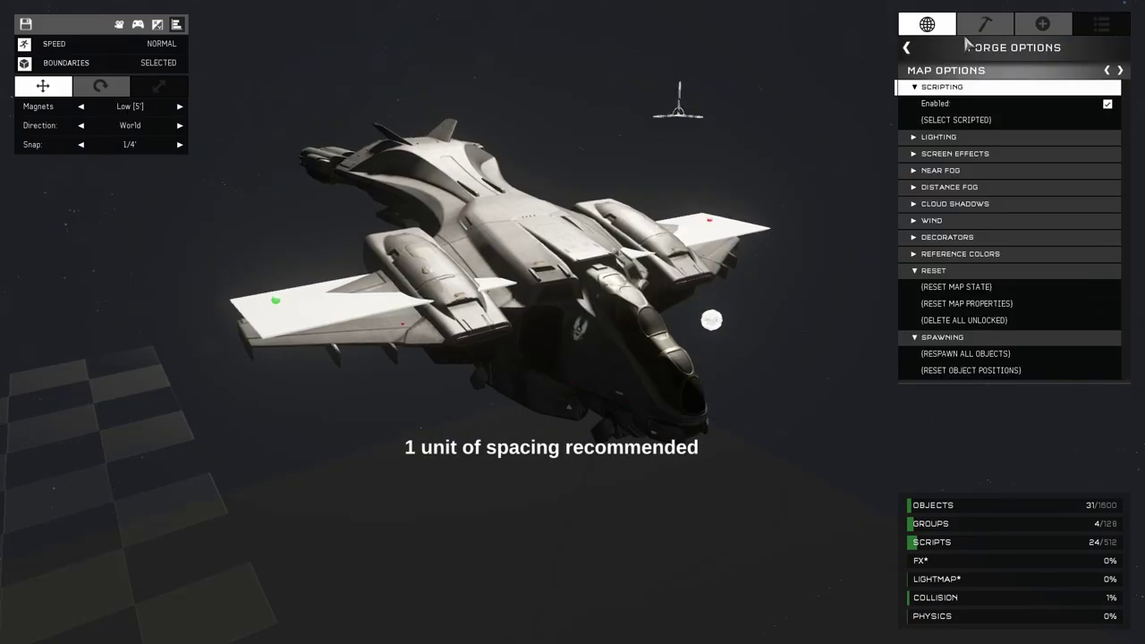
{"action": "left_click", "coordinate": [941, 29]}
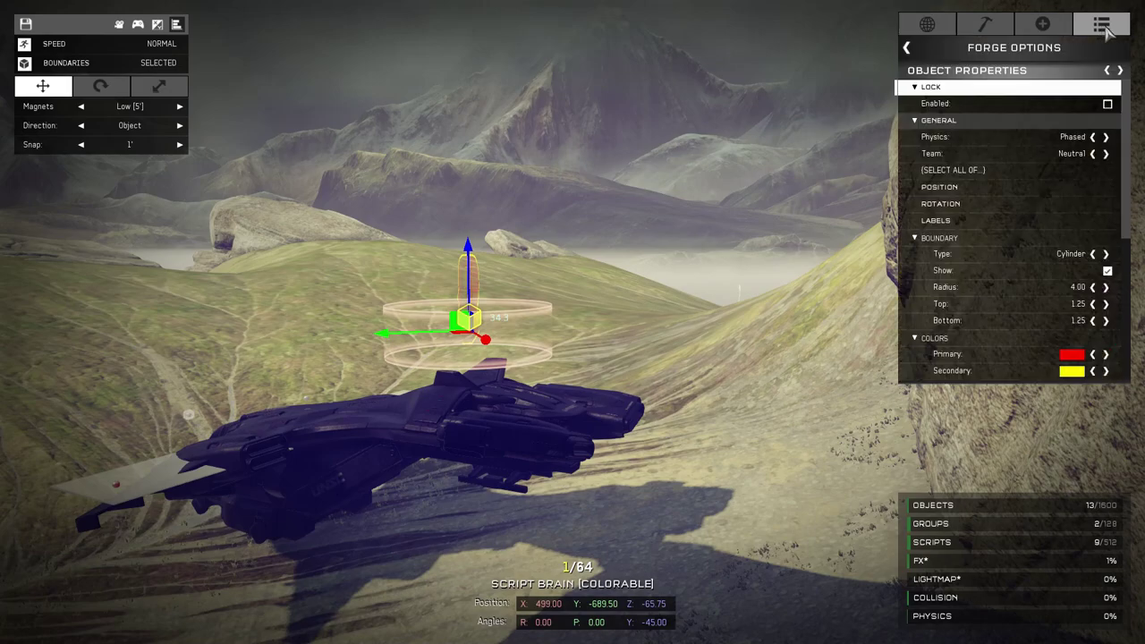
Examine the timers and the move and rotate actions in Scripts 1 through 4 of the red script brain above the Pelican.
{"action": "scroll", "coordinate": [1074, 224], "scroll_direction": "down", "scroll_amount": 5}
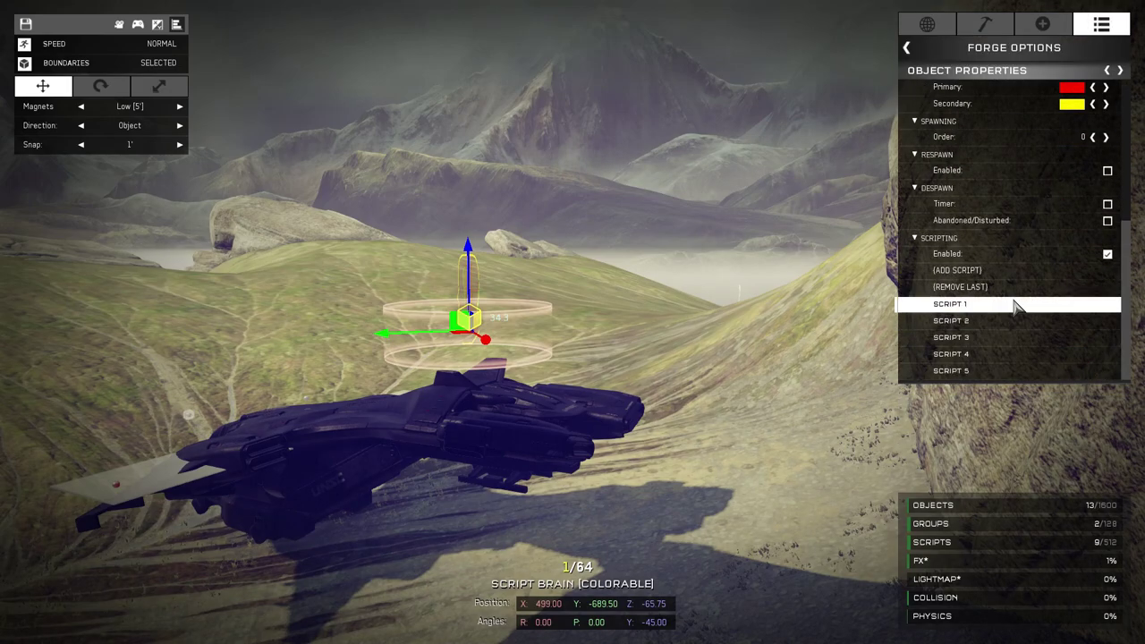
{"action": "left_click", "coordinate": [1016, 304]}
{"action": "scroll", "coordinate": [1078, 179], "scroll_direction": "down", "scroll_amount": 2}
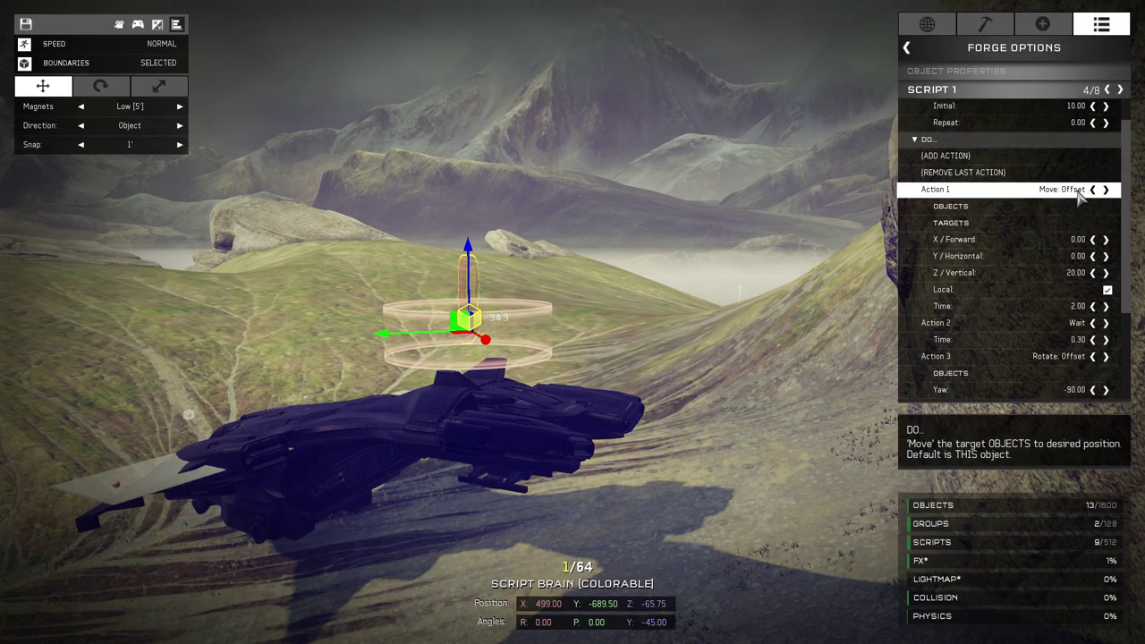
{"action": "scroll", "coordinate": [1081, 199], "scroll_direction": "down", "scroll_amount": 4}
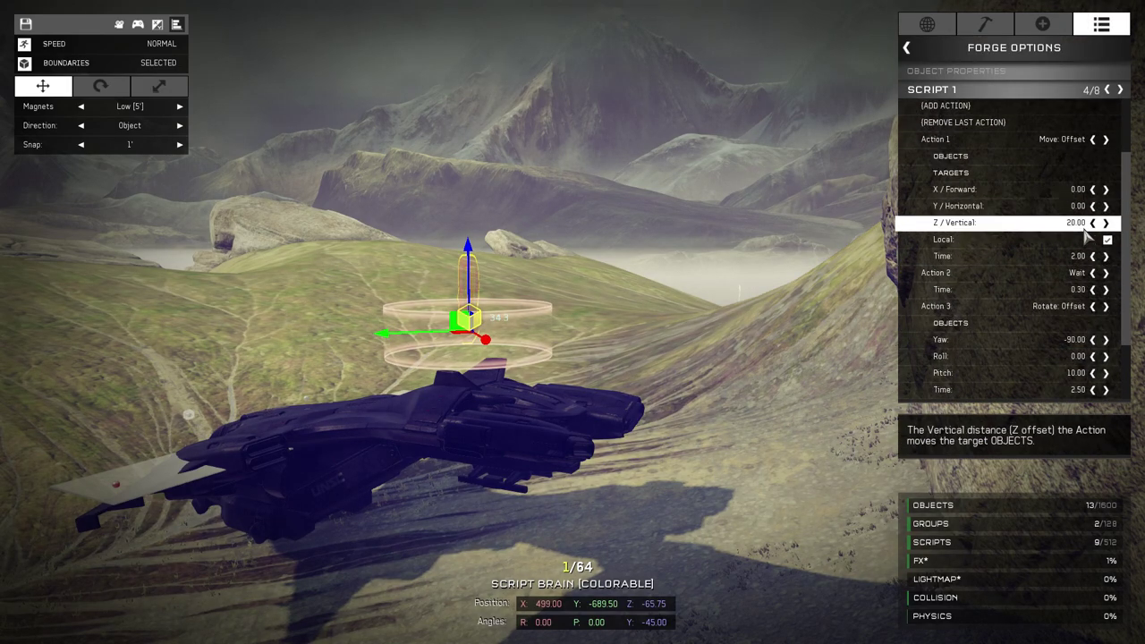
{"action": "left_click", "coordinate": [1121, 90]}
{"action": "left_click", "coordinate": [1120, 90]}
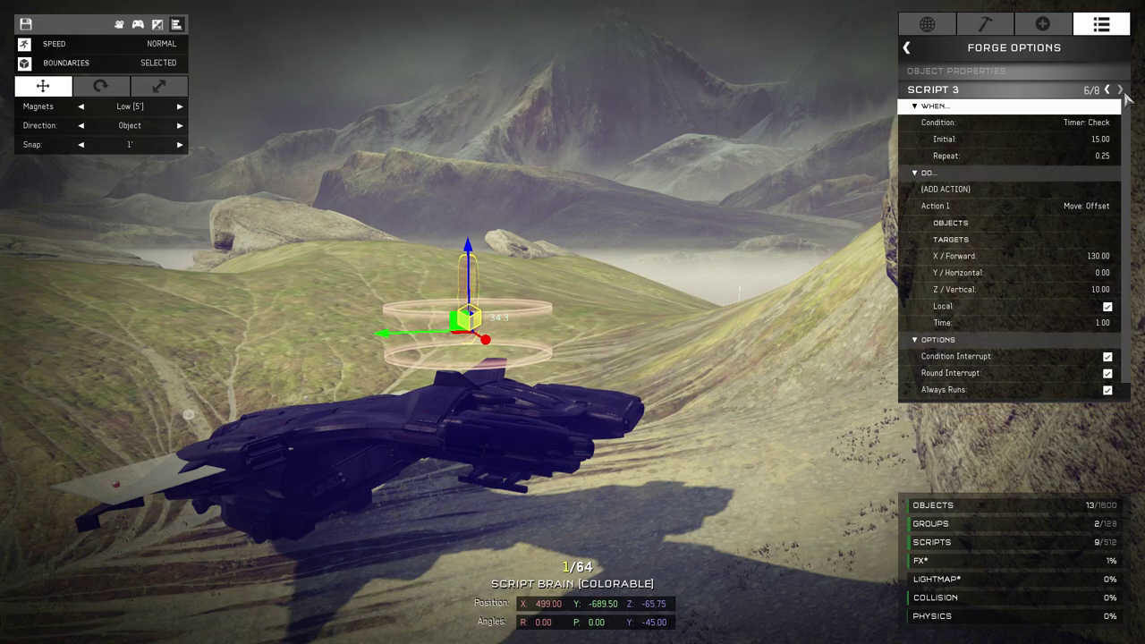
{"action": "left_click", "coordinate": [1121, 90]}
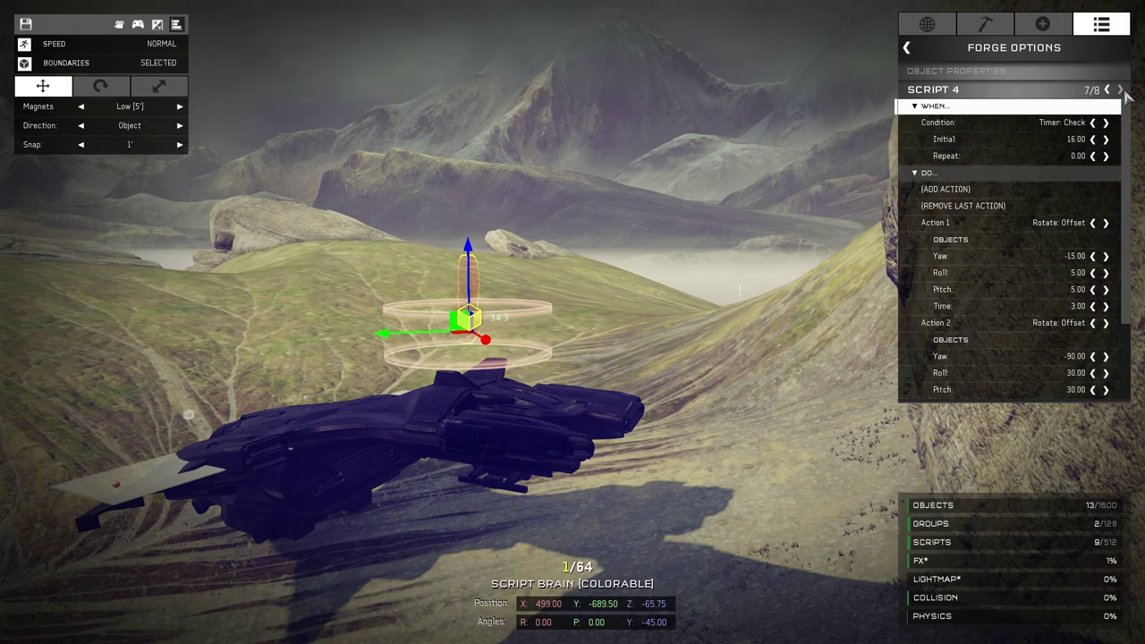
{"action": "scroll", "coordinate": [1117, 183], "scroll_direction": "down", "scroll_amount": 3}
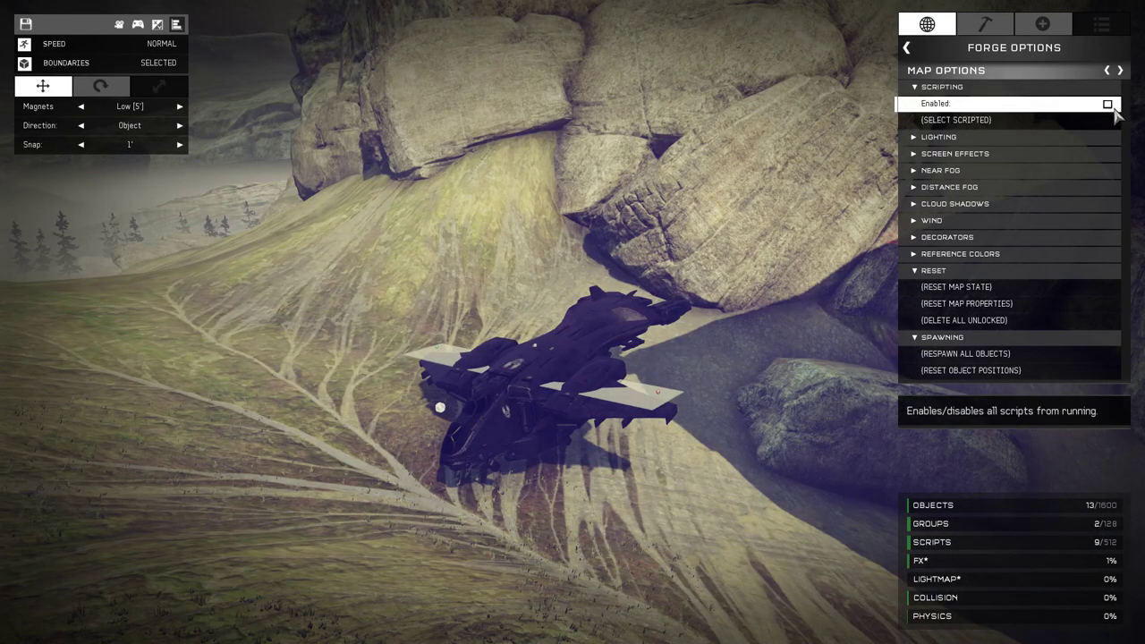
Reset the map state and enable map scripting to run the Pelican's flight scripts.
{"action": "left_click", "coordinate": [955, 289]}
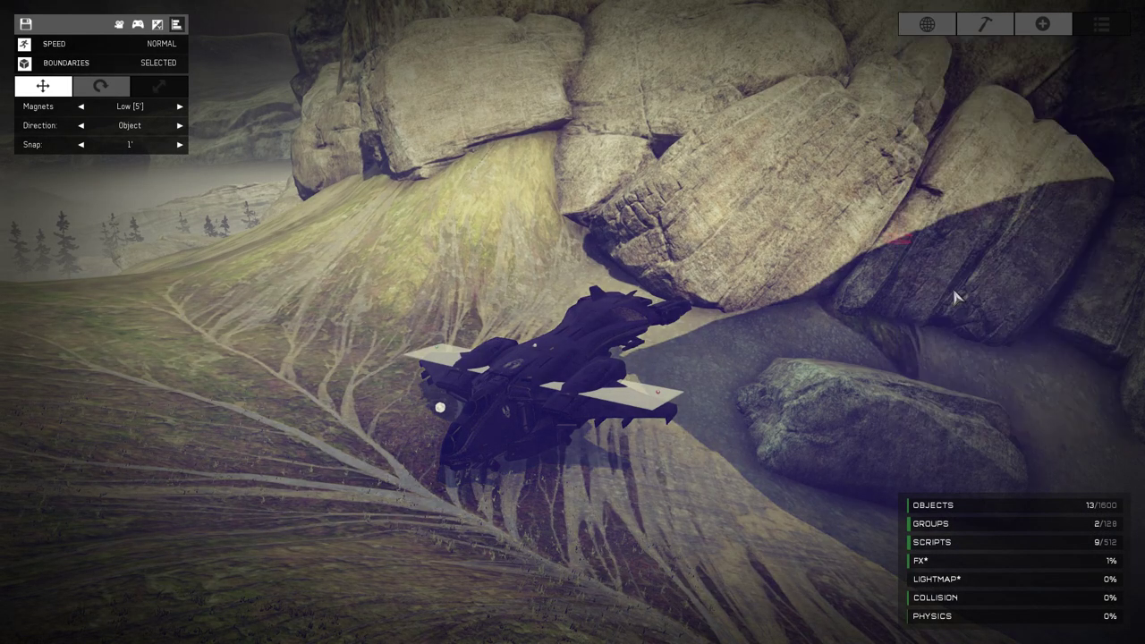
{"action": "left_click", "coordinate": [929, 22]}
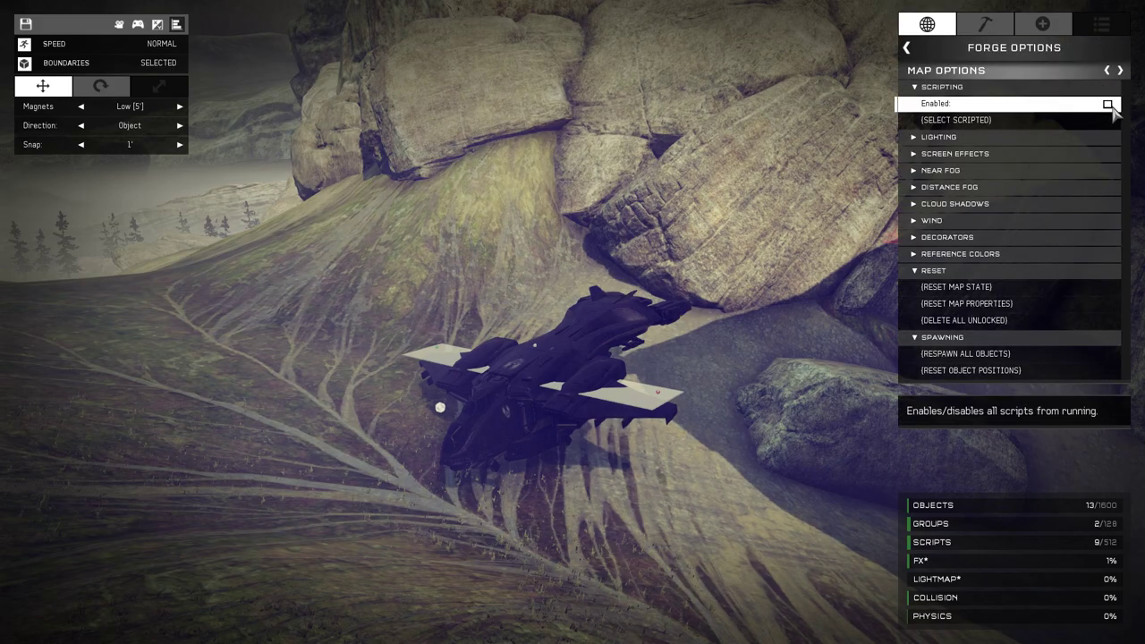
{"action": "left_click", "coordinate": [1108, 105]}
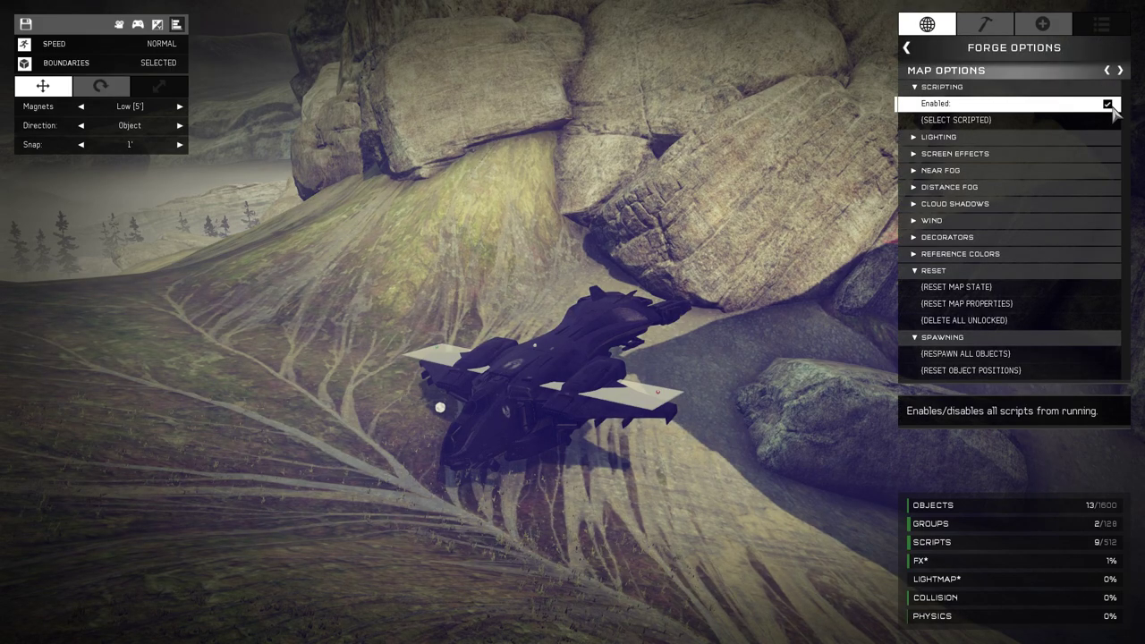
{"action": "left_click", "coordinate": [941, 29]}
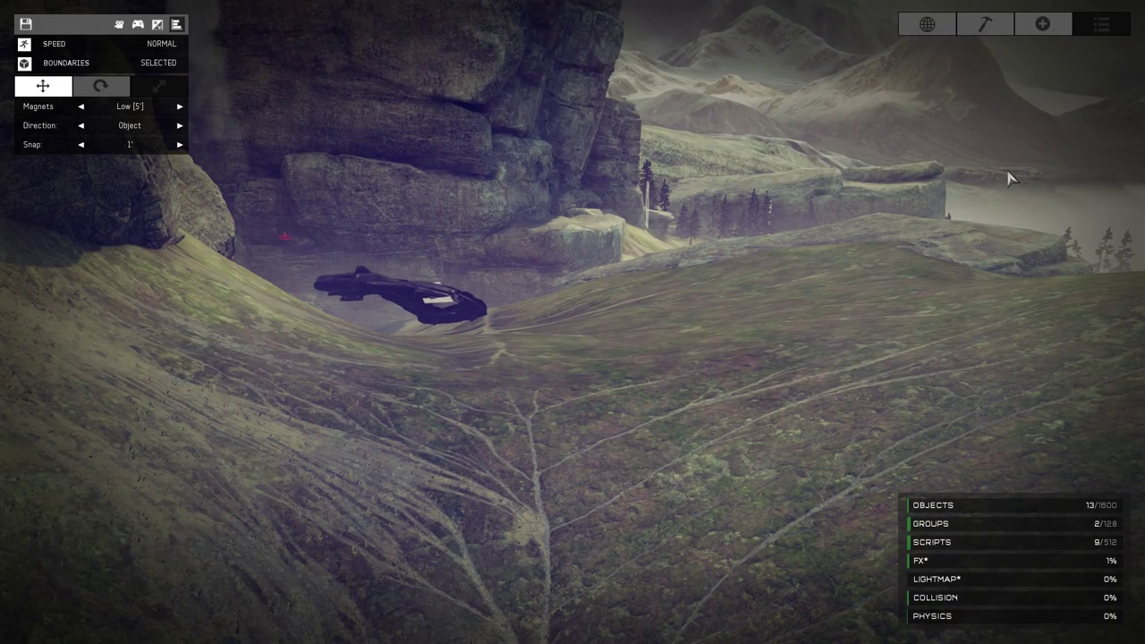